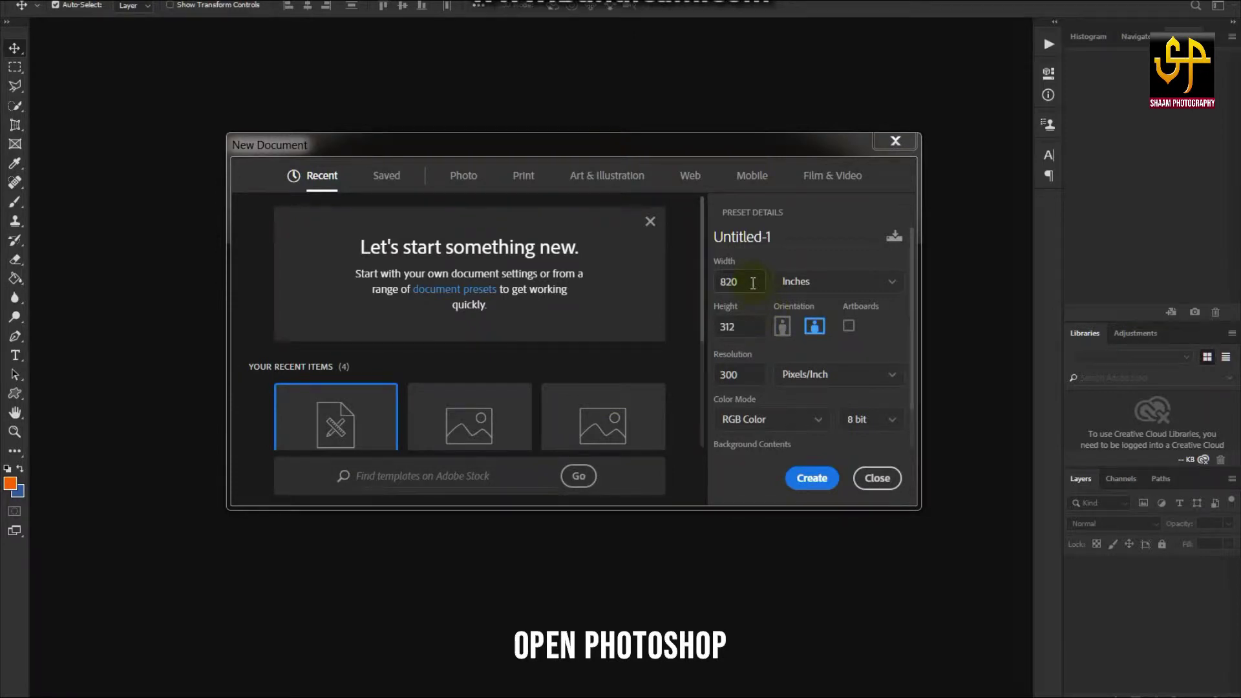
Create a new 820 × 312 pixel document for the Facebook cover.
click(837, 287)
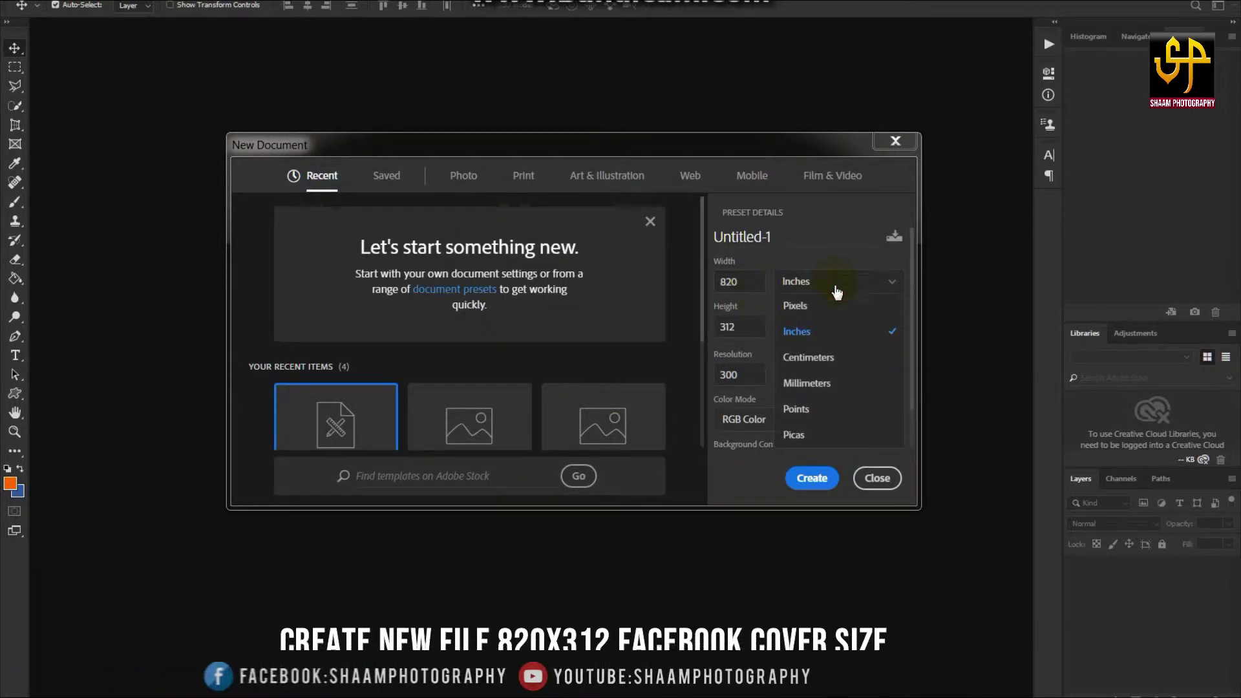
click(786, 302)
double_click(737, 281)
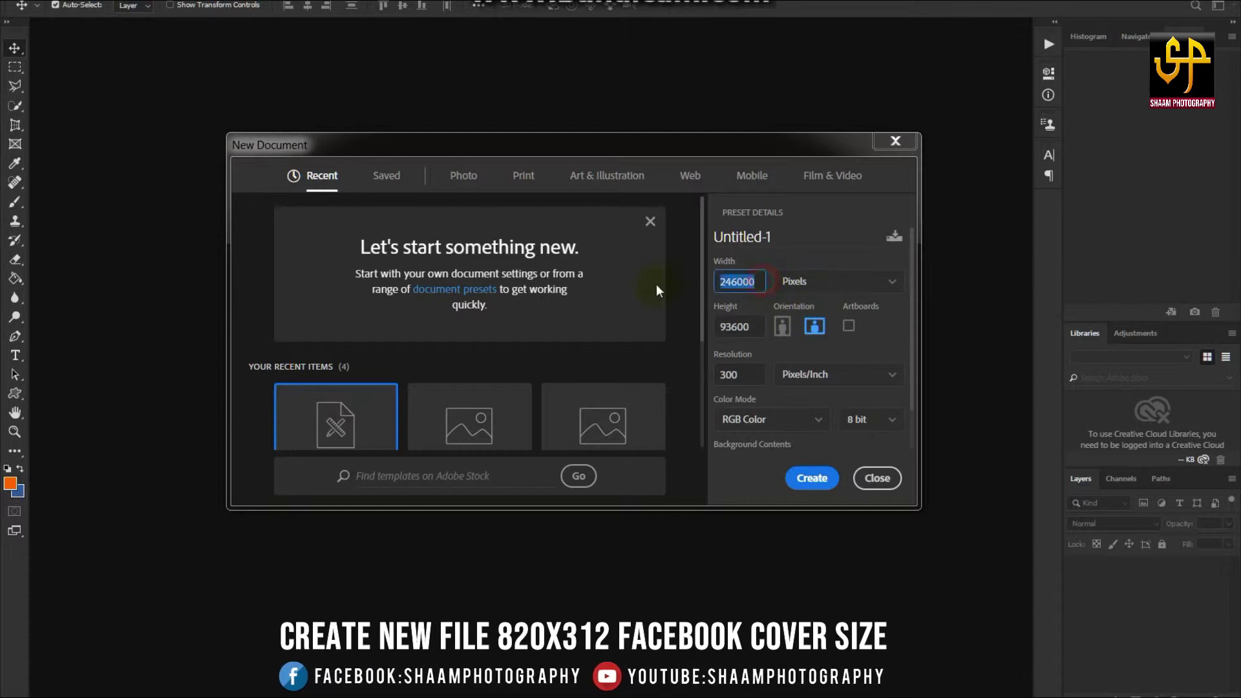
text(820)
key(Tab)
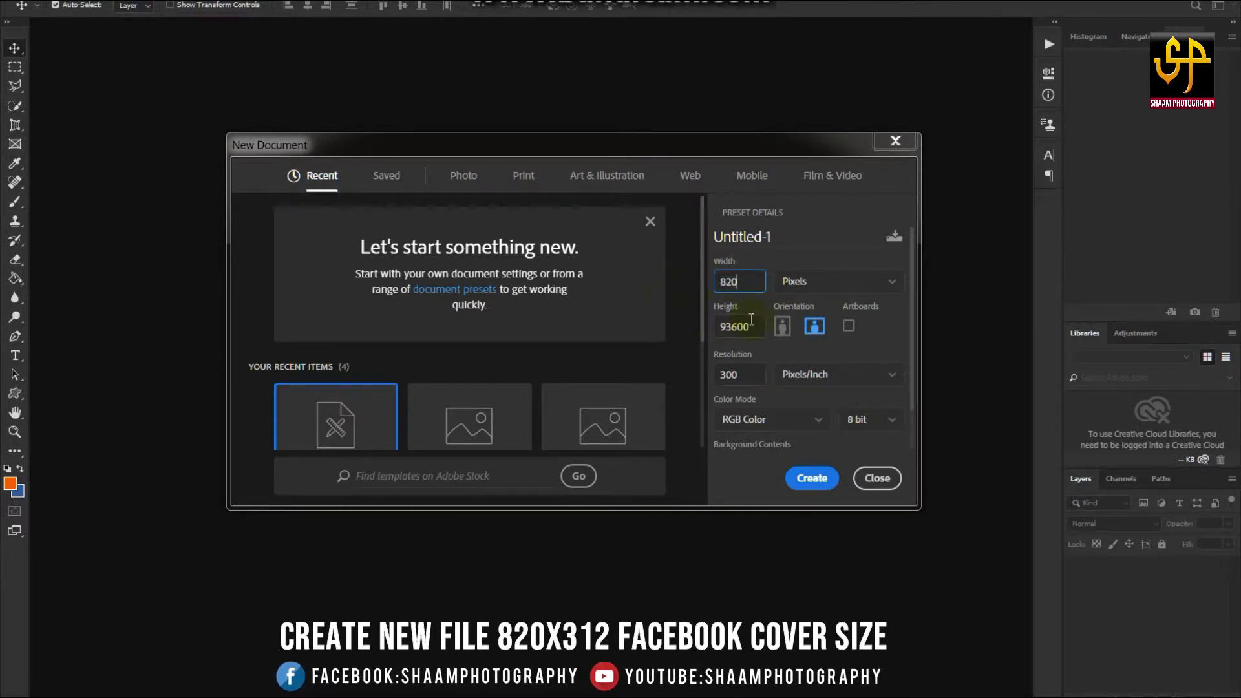
text(132)
click(816, 484)
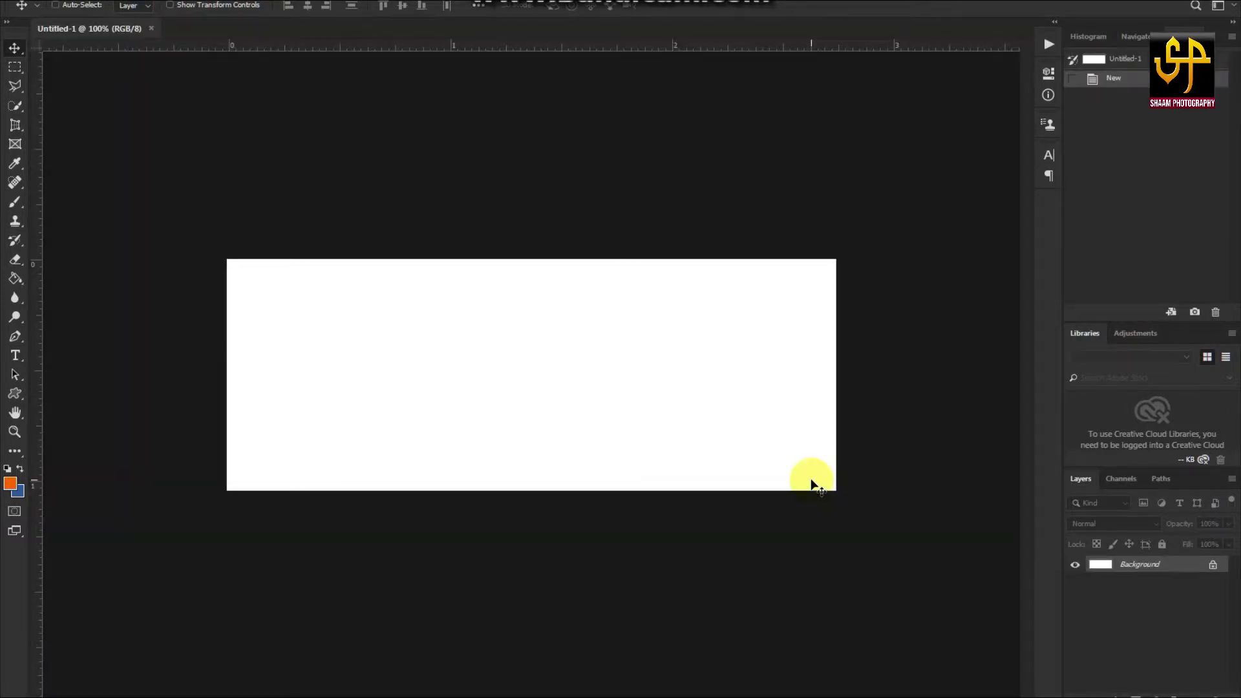
Draw an orange ellipse on the right side of the canvas and position it.
key(ctrl+0)
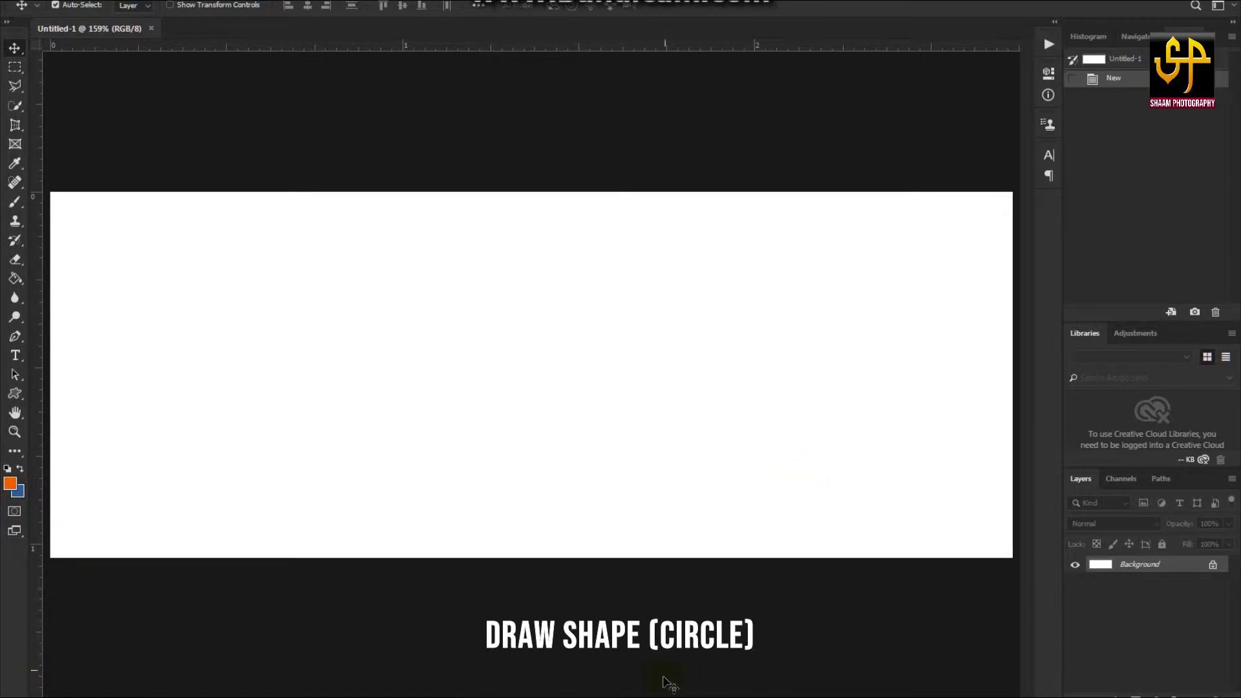
click(16, 393)
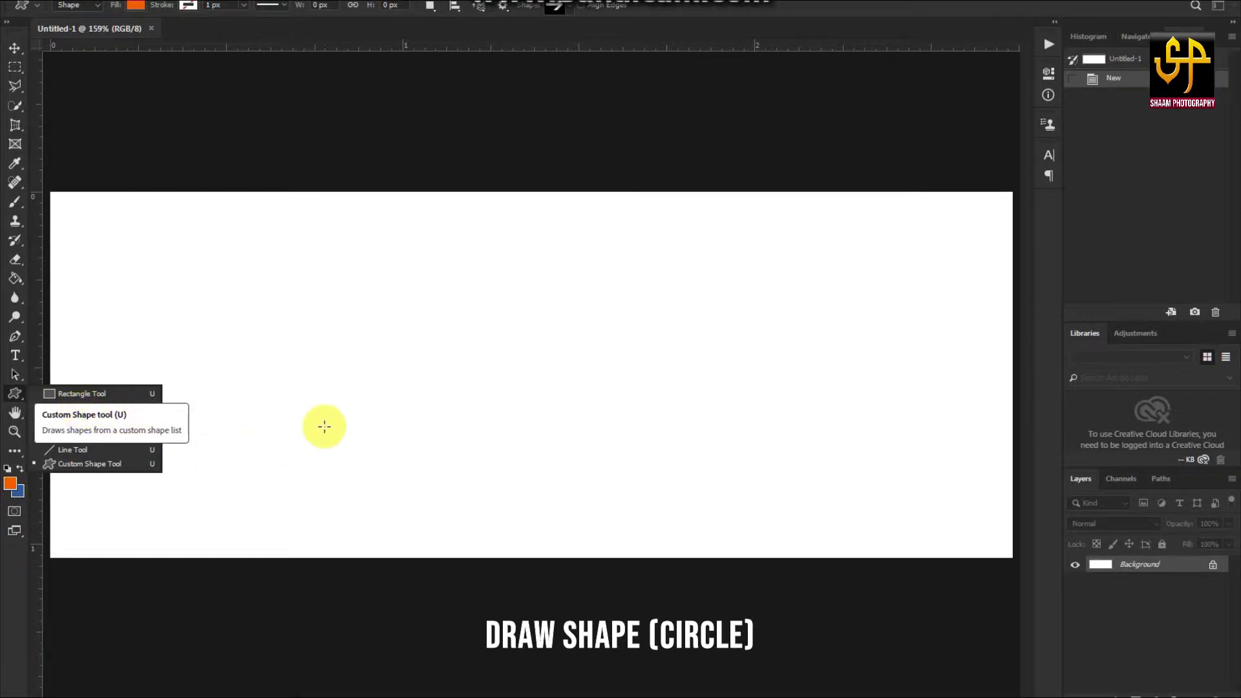
click(66, 421)
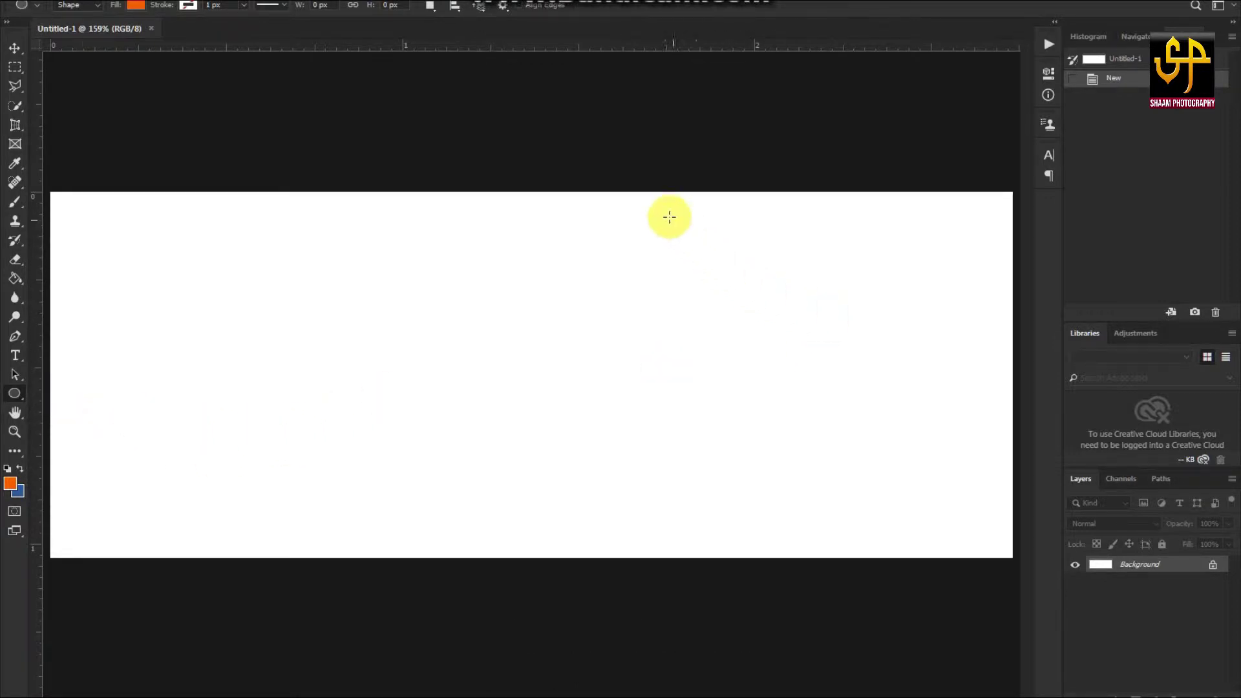
mouse_move(649, 205)
mouse_down()
mouse_move(991, 541)
mouse_move(992, 487)
mouse_move(1154, 656)
mouse_up()
click(15, 47)
drag(828, 393, 757, 340)
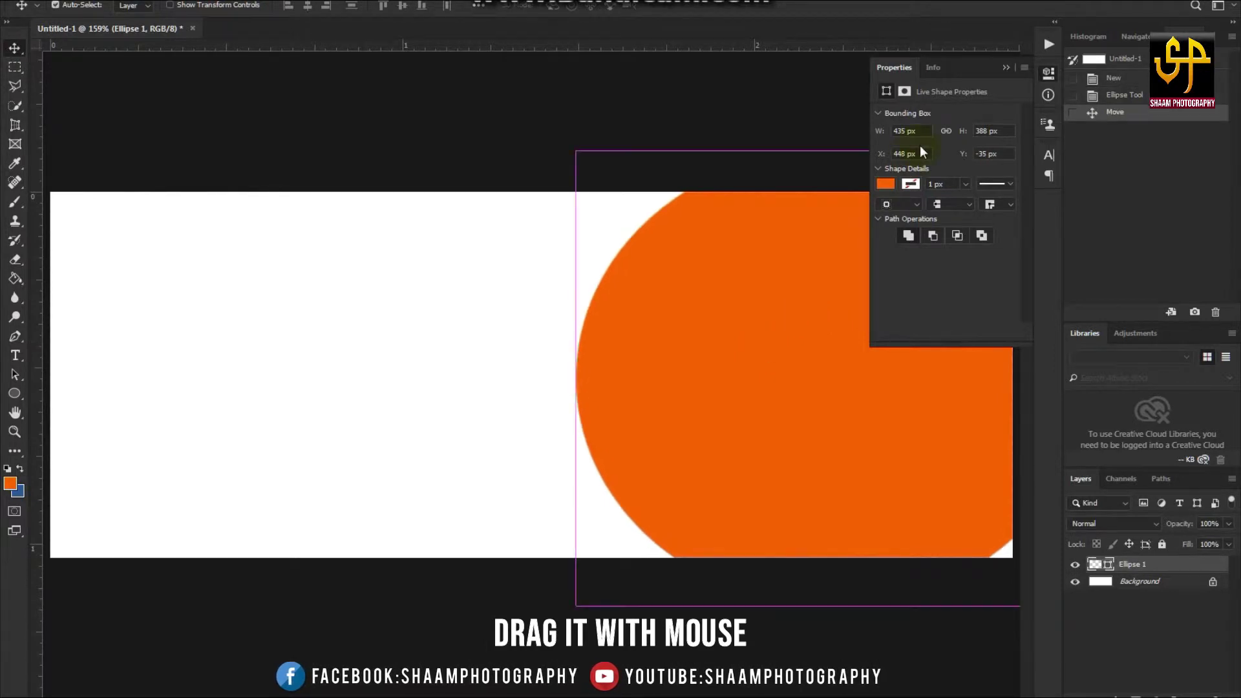
Enlarge the ellipse with Free Transform so it bleeds off the top, right and bottom edges.
click(1004, 68)
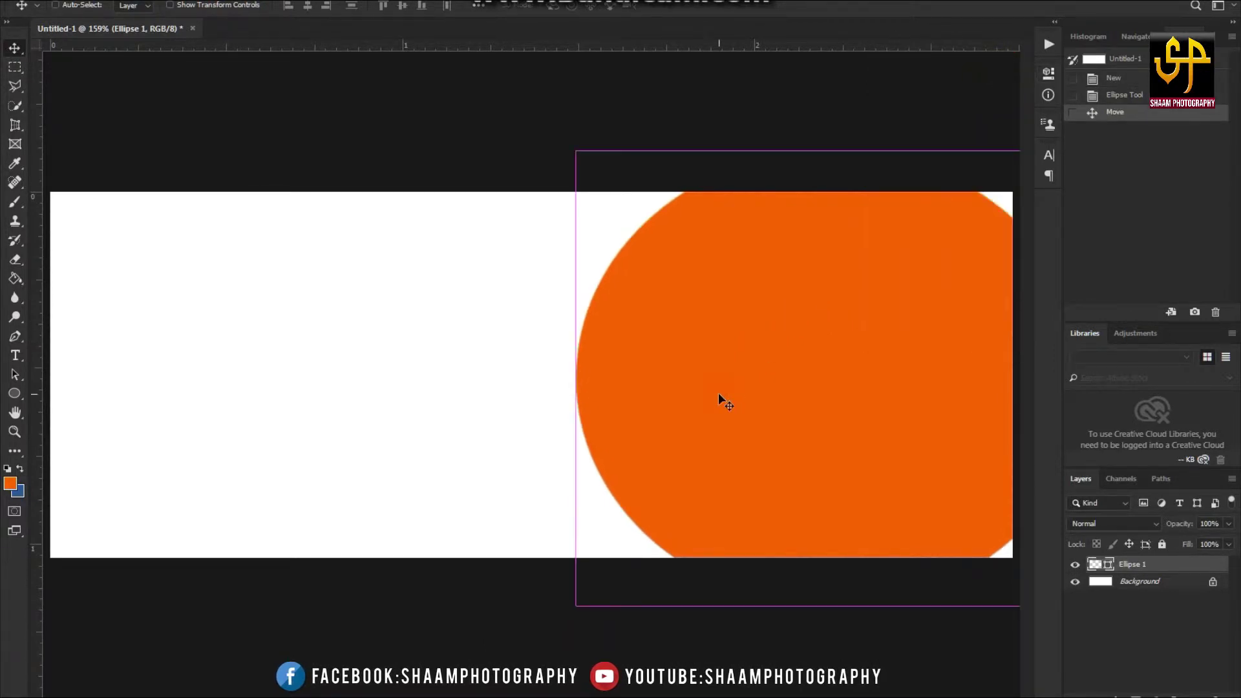
key(ctrl+t)
mouse_move(575, 378)
mouse_down()
mouse_move(636, 377)
mouse_move(479, 381)
mouse_up()
mouse_move(668, 394)
mouse_down()
mouse_move(726, 380)
mouse_move(701, 379)
mouse_move(743, 499)
mouse_up()
drag(585, 395, 603, 392)
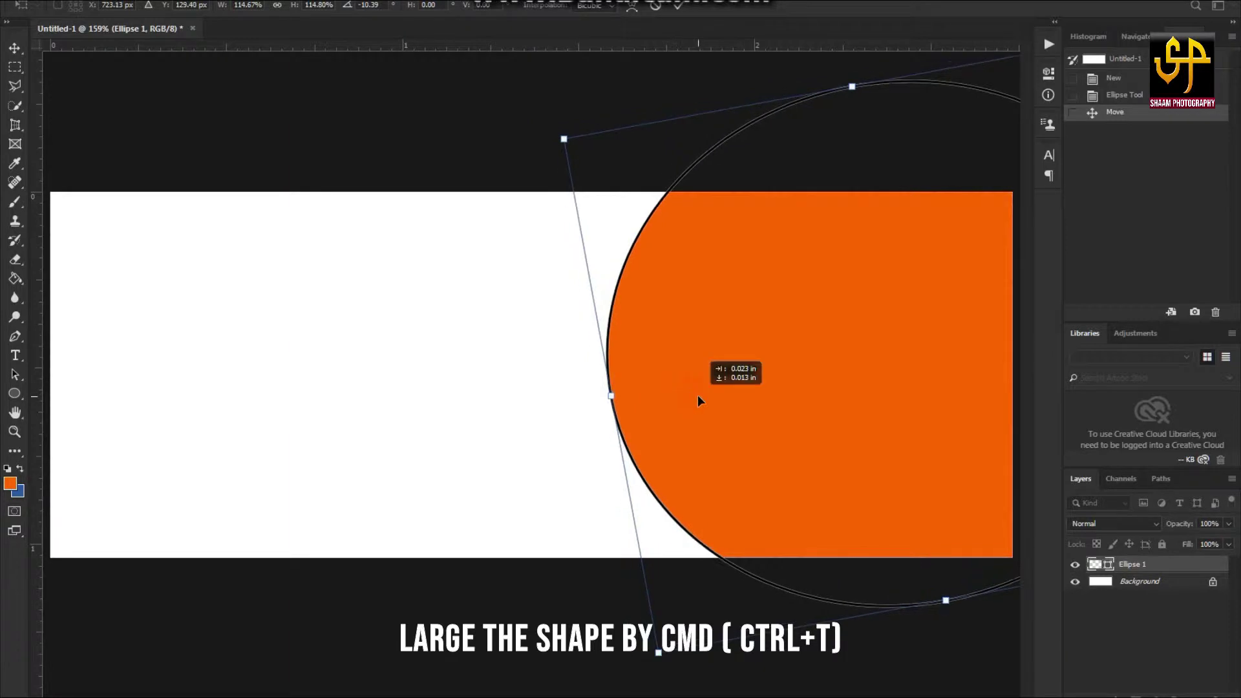
drag(701, 401, 723, 405)
key(Return)
Change the ellipse fill colour to blue 2e5a9a.
key(x)
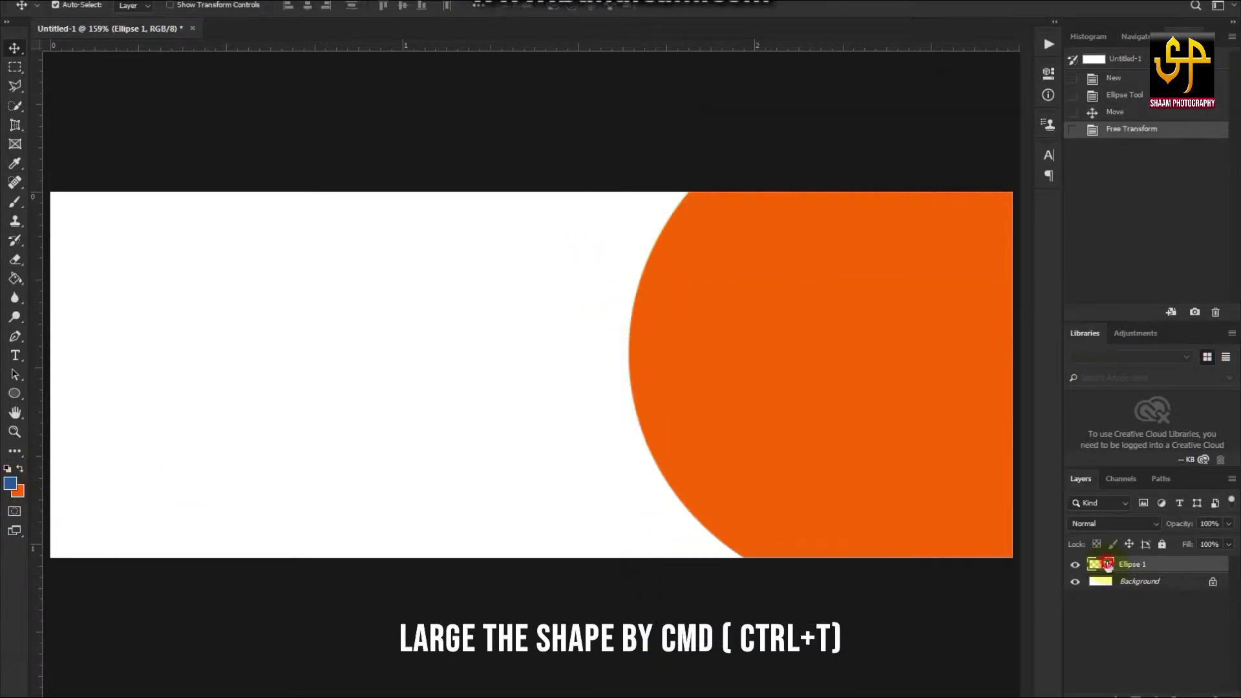
double_click(1108, 564)
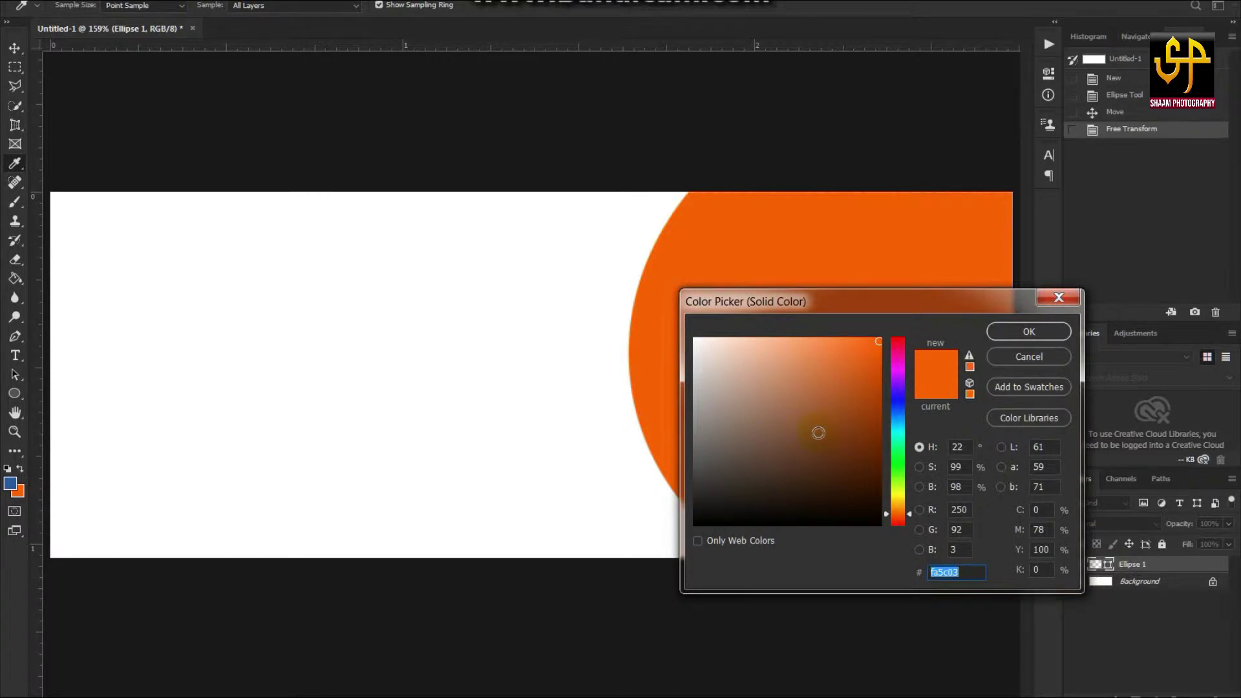
click(12, 482)
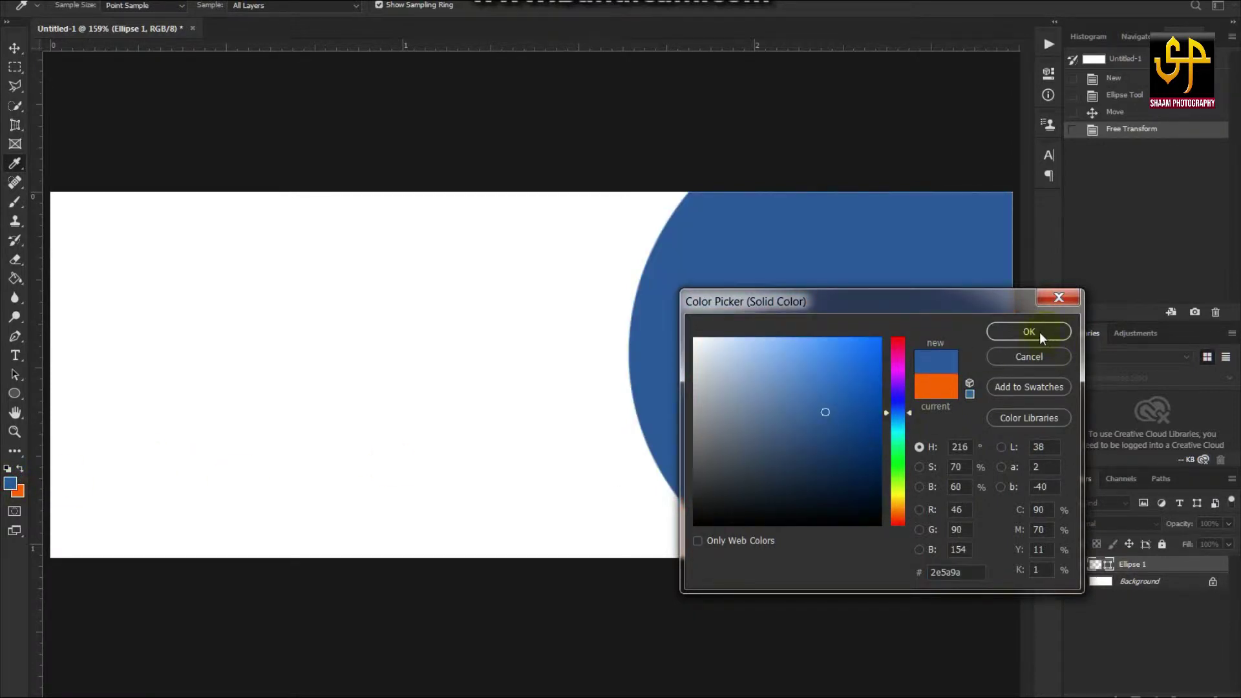
click(1039, 332)
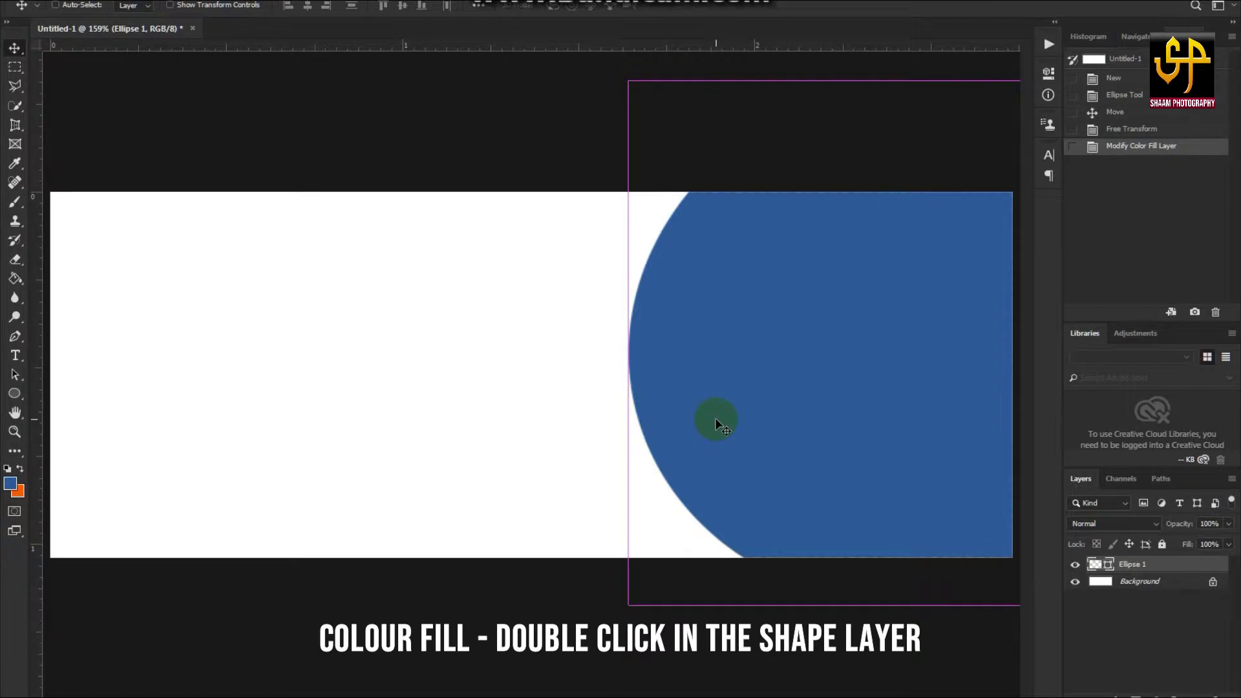
Duplicate the ellipse, place the copy beneath the original and fill it orange fa5c03.
key(ctrl+j)
drag(732, 411, 717, 411)
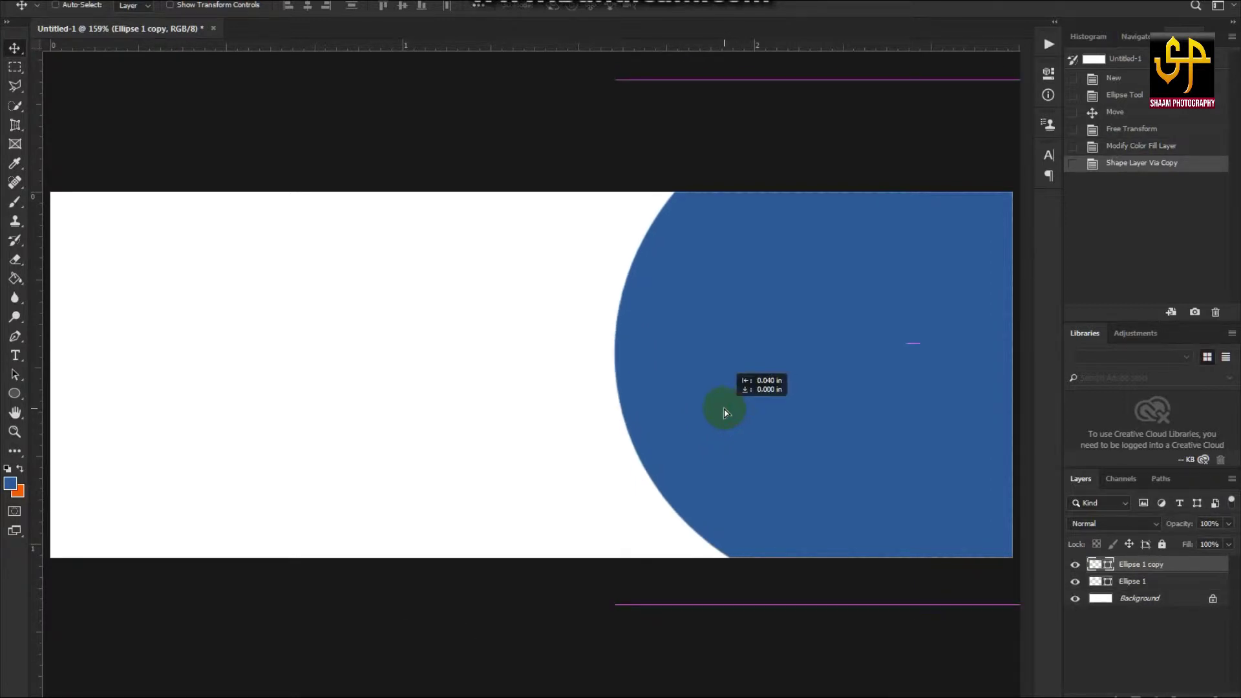
drag(1221, 563, 1162, 587)
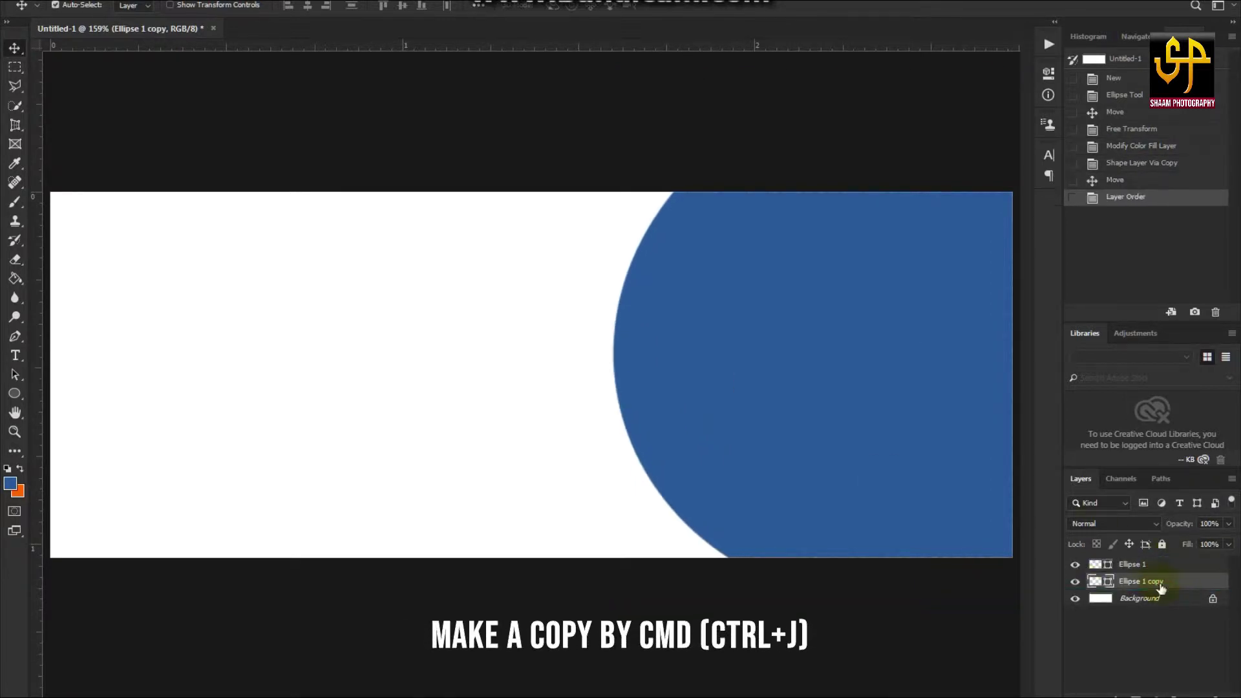
double_click(1109, 582)
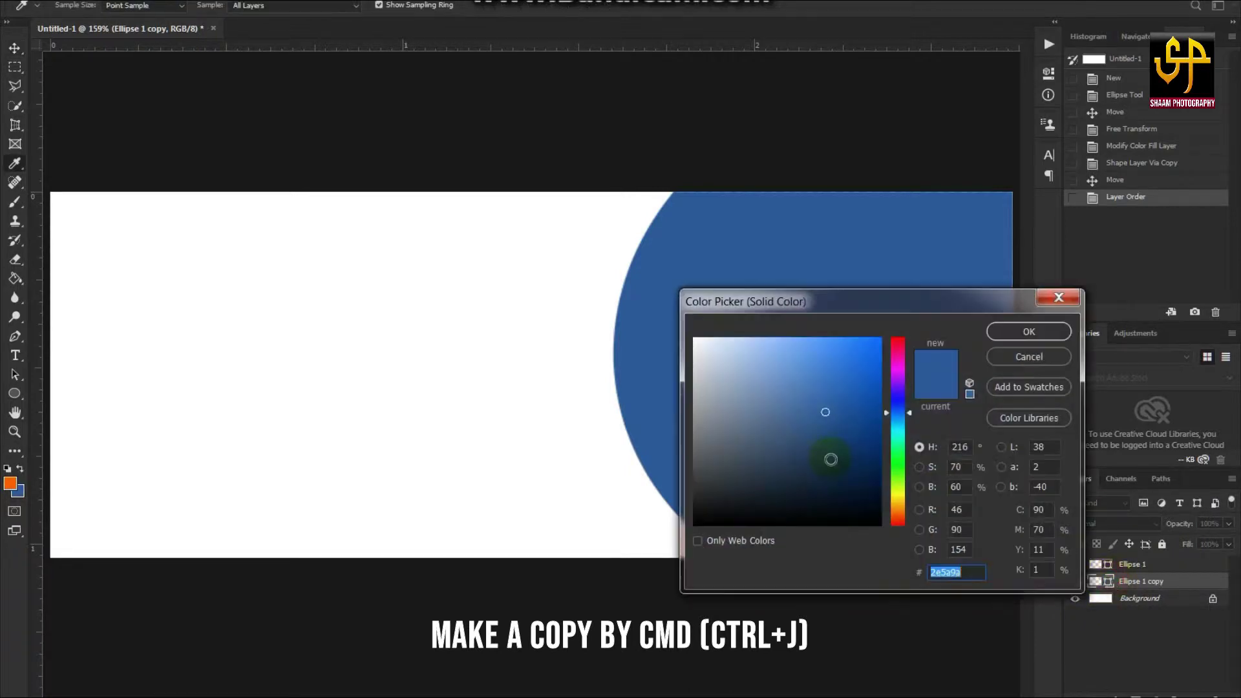
click(17, 481)
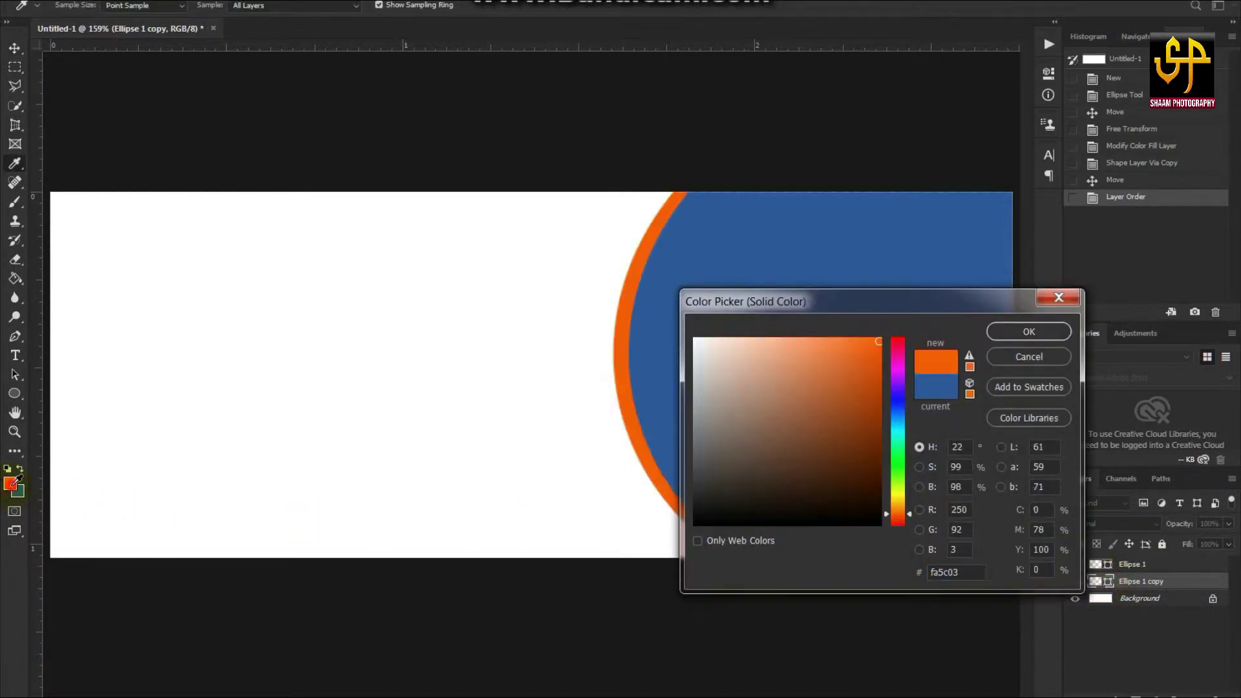
click(1040, 333)
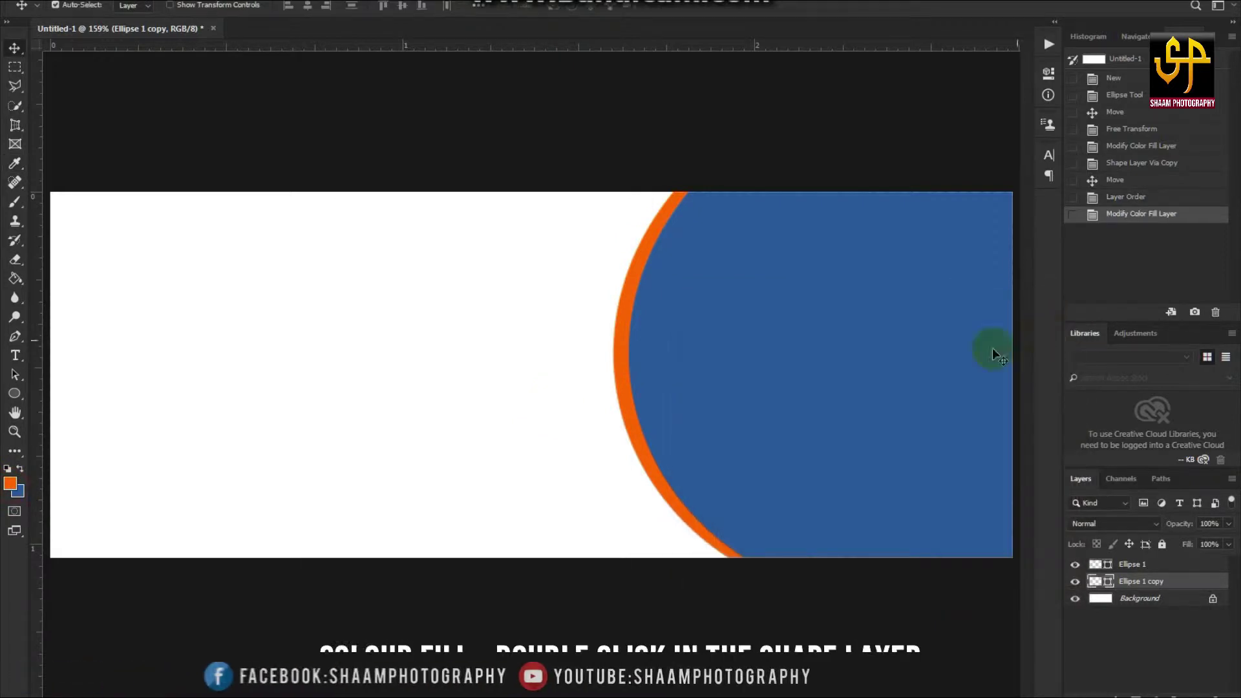
Nudge the orange copy left so a thin orange crescent shows along the blue circle.
click(684, 388)
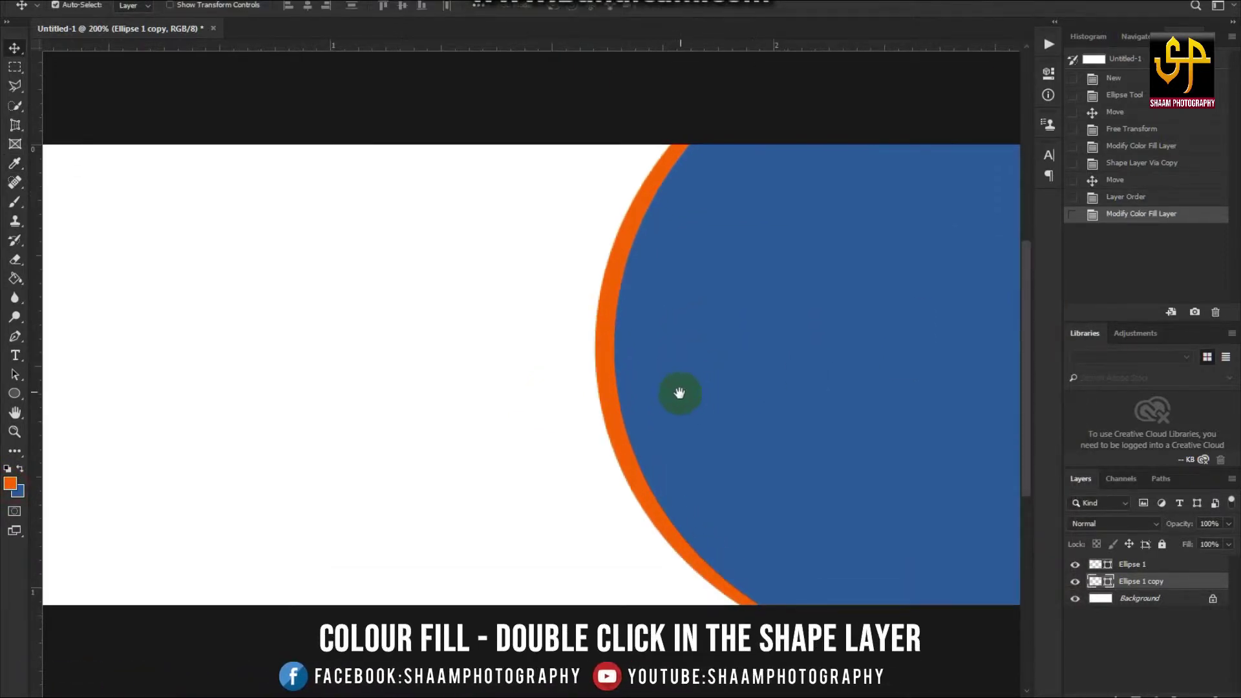
drag(802, 409, 795, 413)
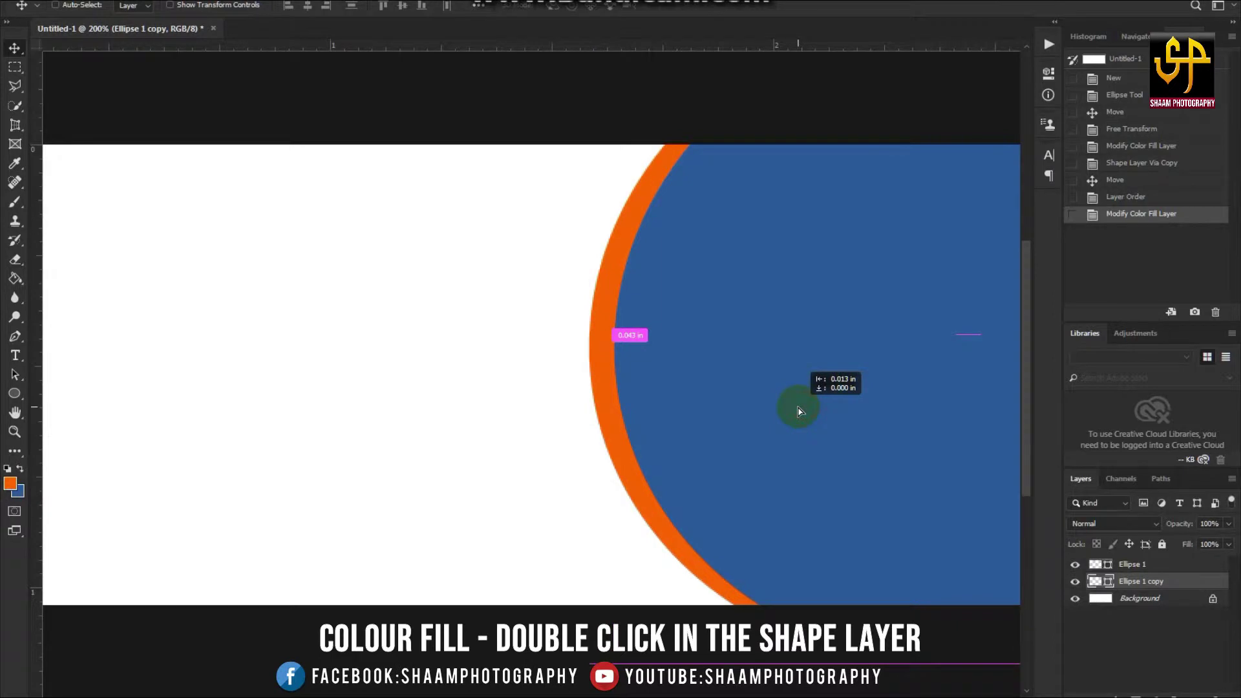
drag(795, 412, 795, 411)
scroll(796, 411, down, 2)
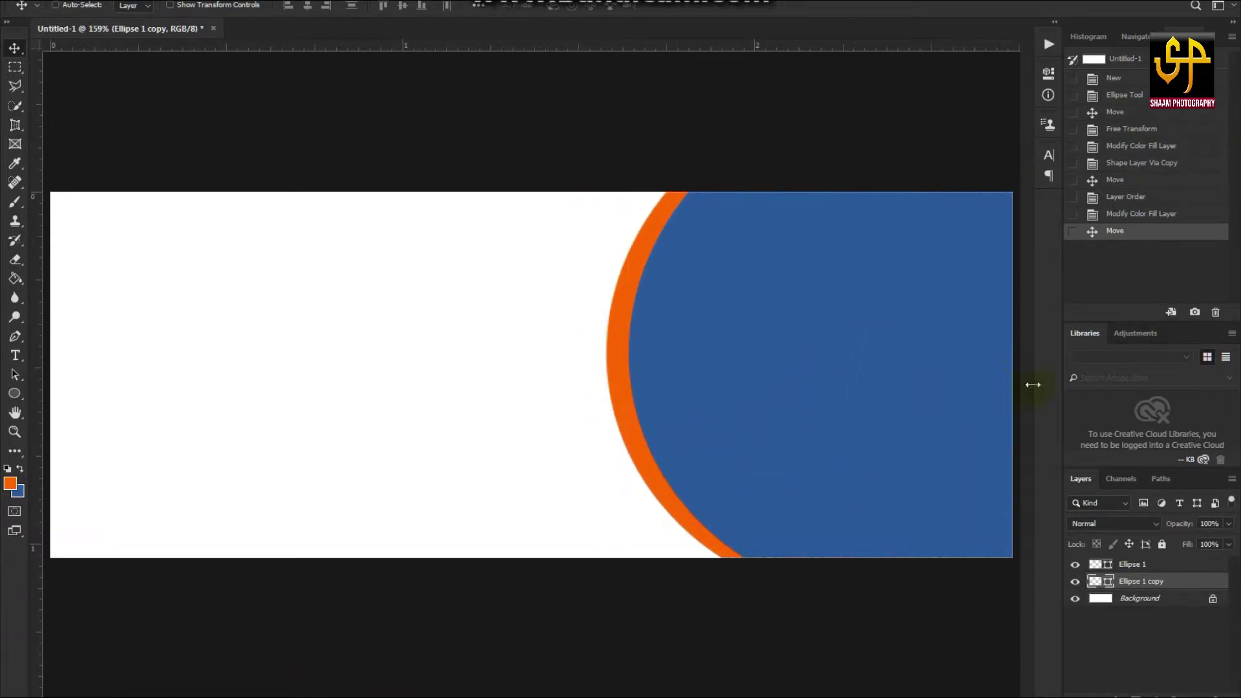
scroll(896, 361, up, 2)
drag(896, 360, 715, 374)
Rename the orange Ellipse 1 copy layer to 'shape 1'.
scroll(711, 372, up, 2)
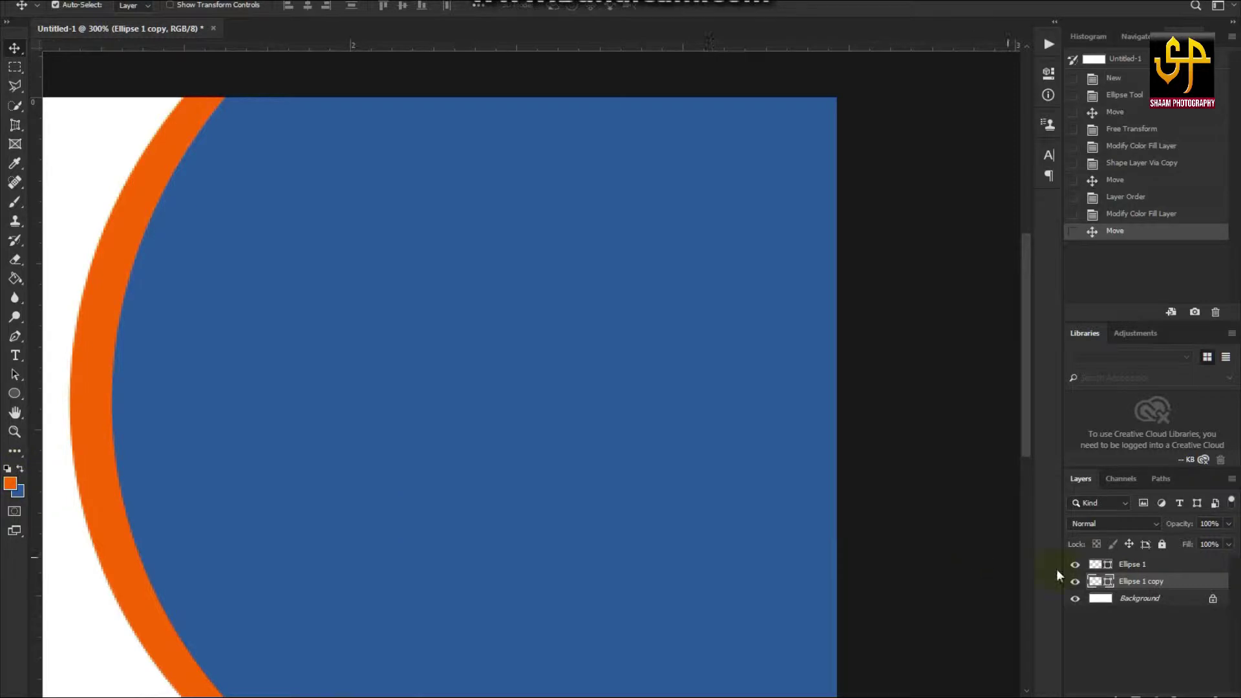
double_click(1136, 565)
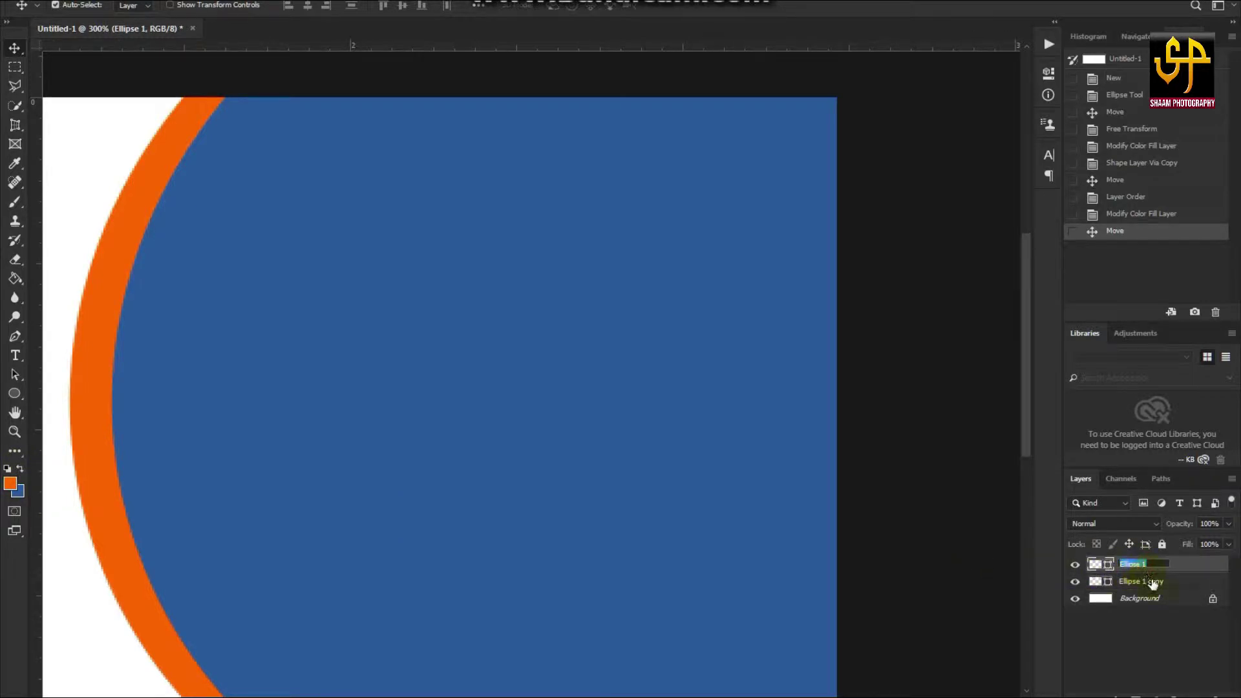
double_click(1156, 582)
text(shape 2)
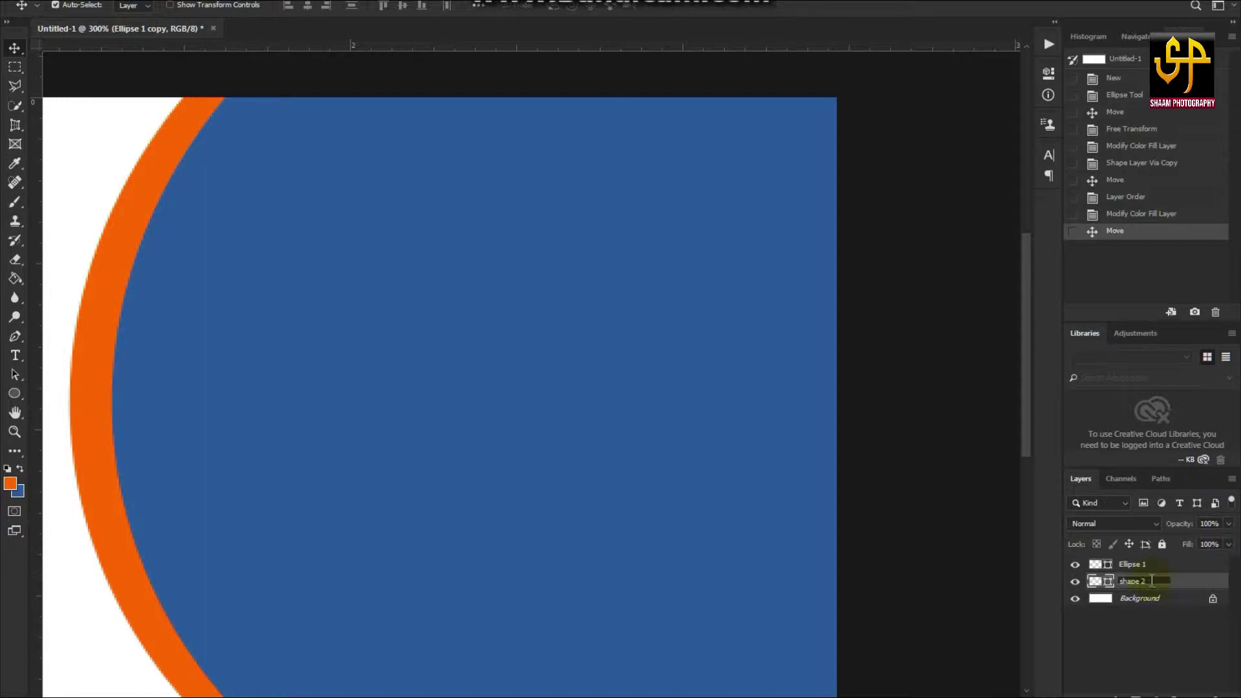
click(1127, 626)
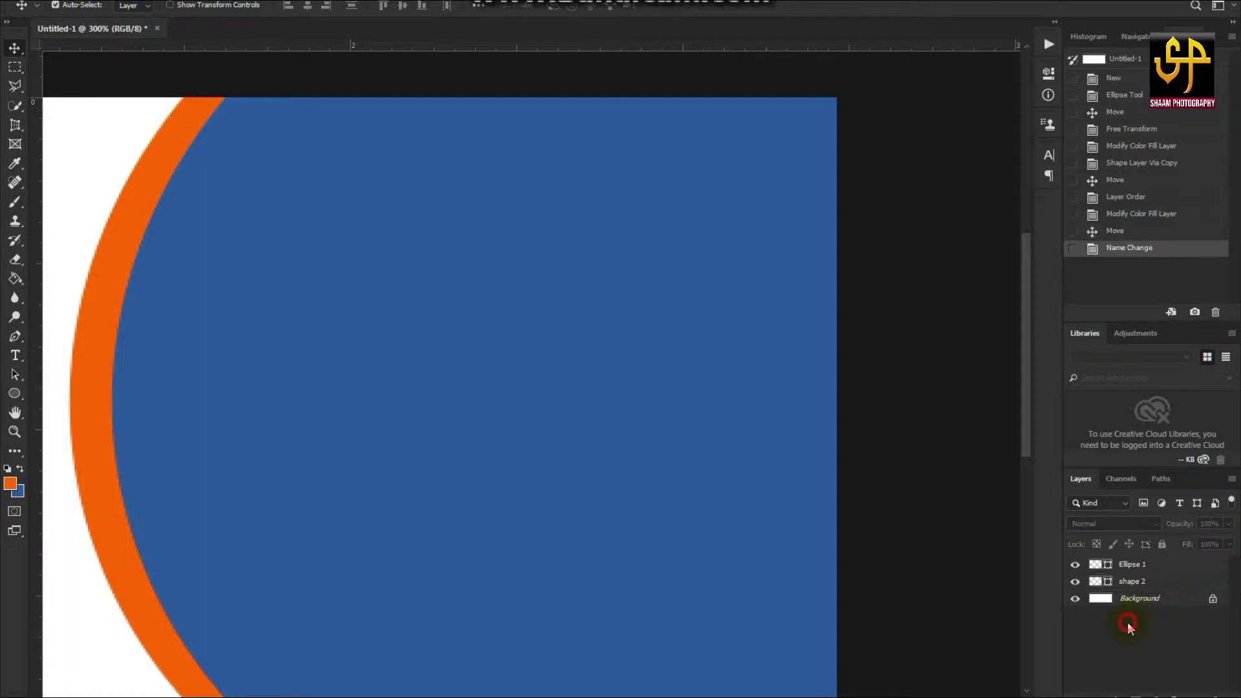
key(ctrl+0)
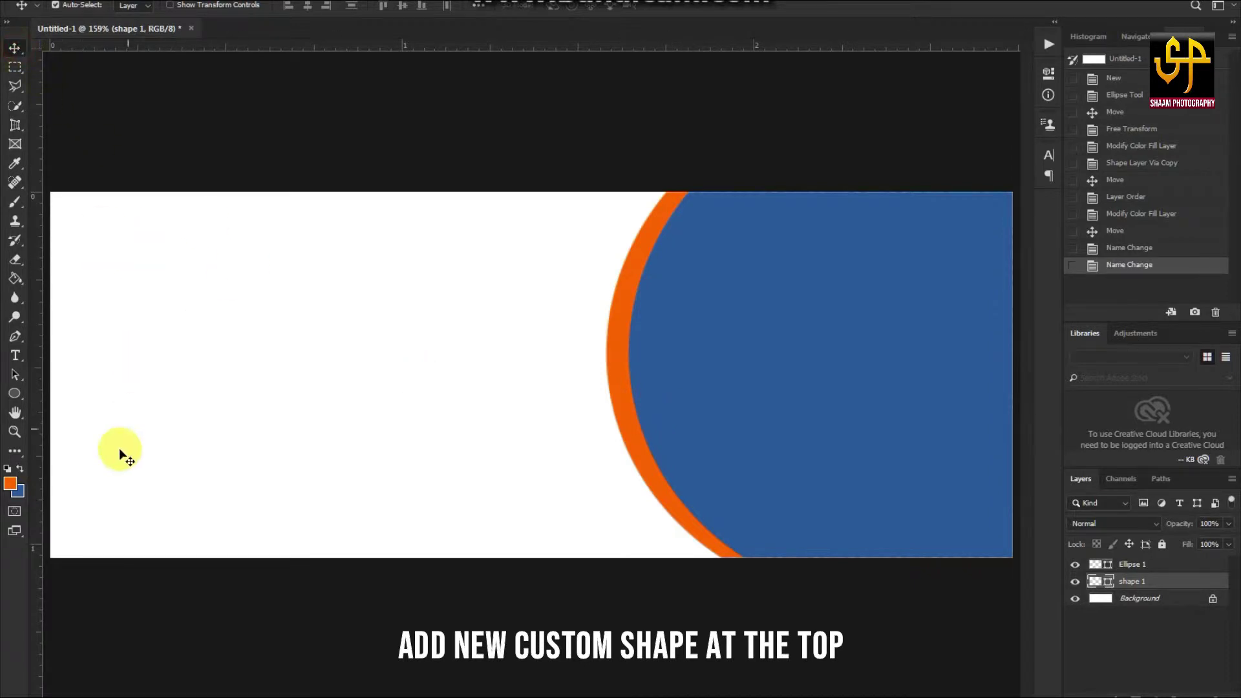
Draw an orange rectangle at the top right over the circle and stack it above Ellipse 1.
click(20, 396)
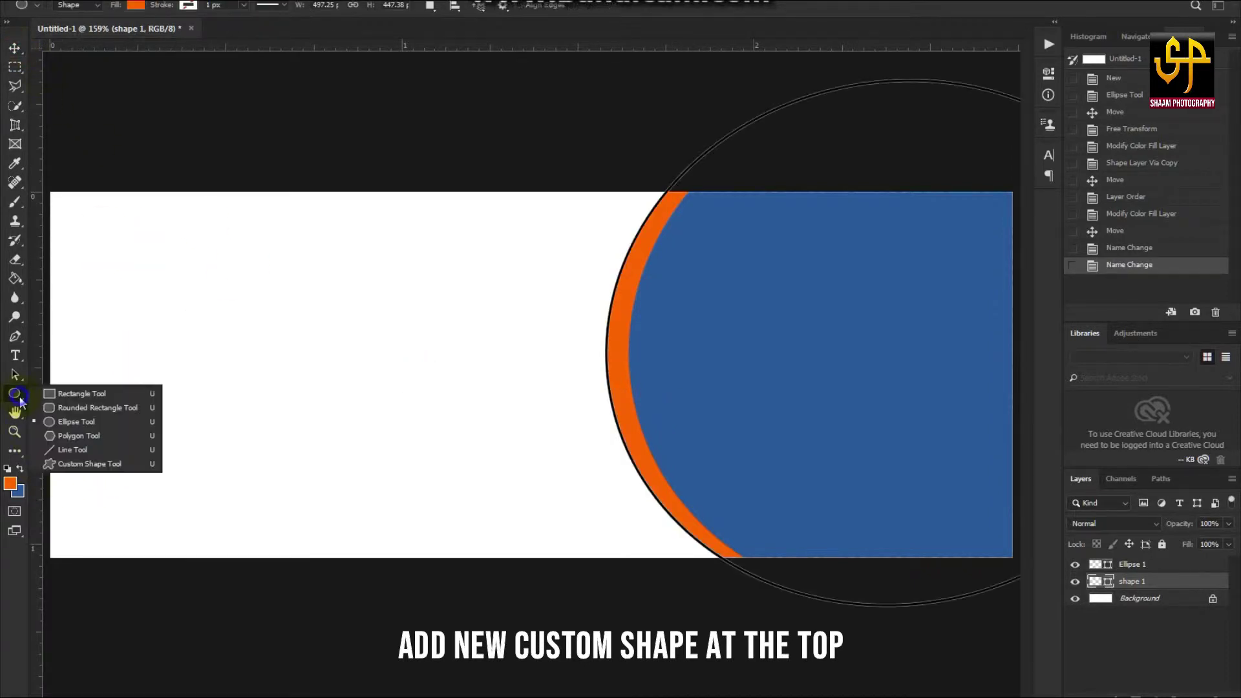
click(74, 393)
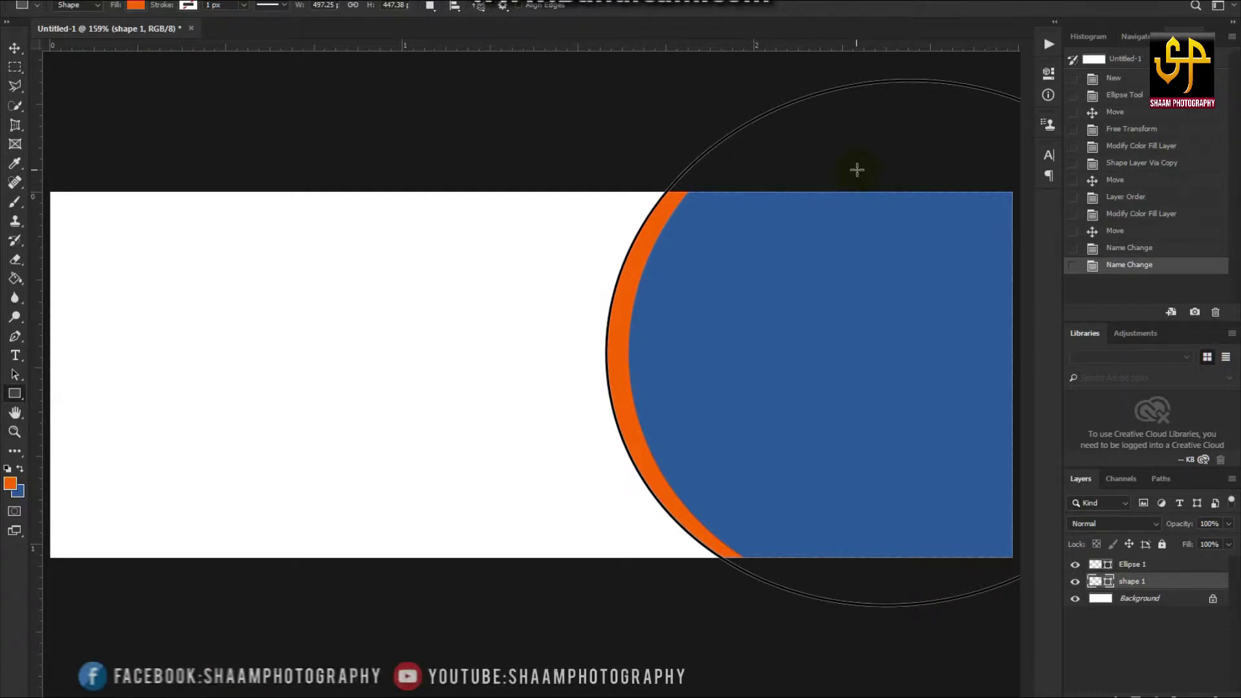
drag(854, 179, 961, 332)
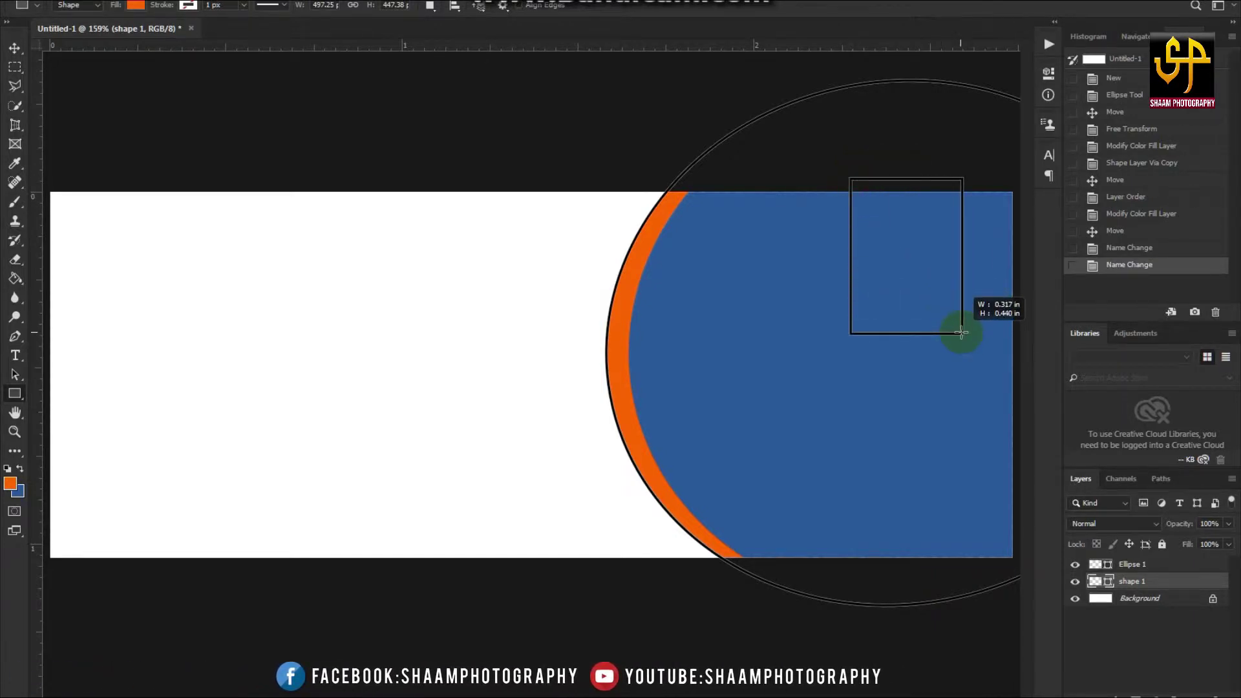
drag(962, 333, 959, 332)
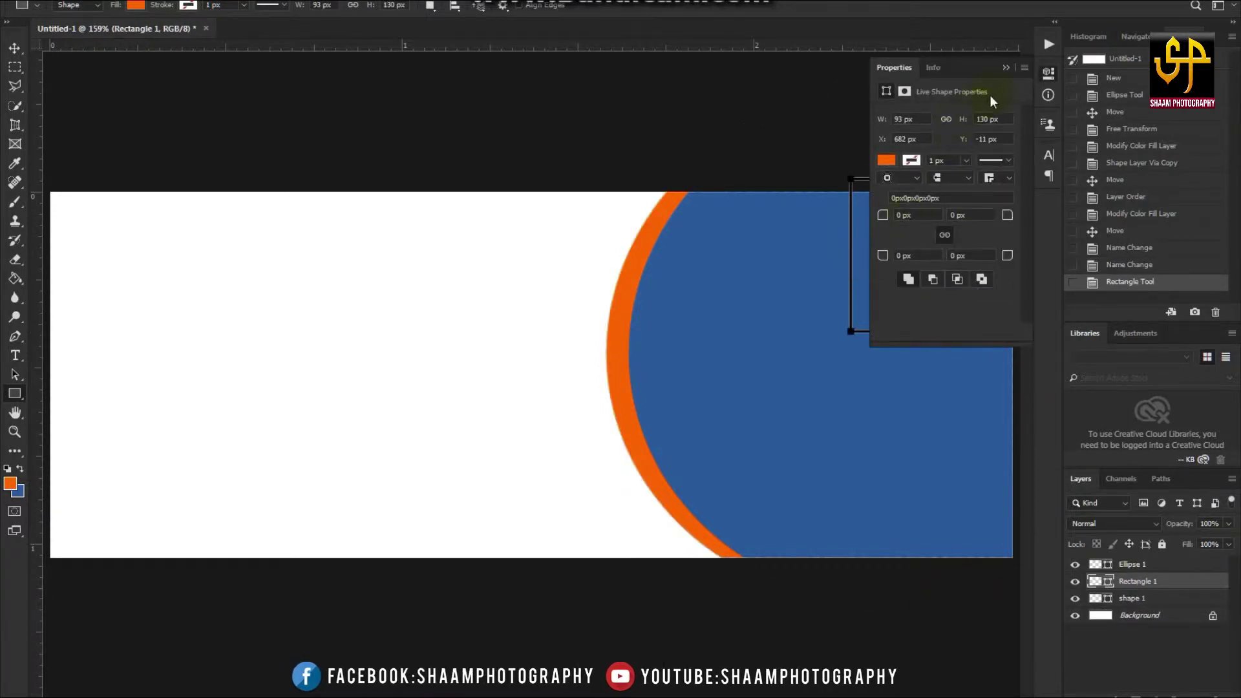
click(1005, 68)
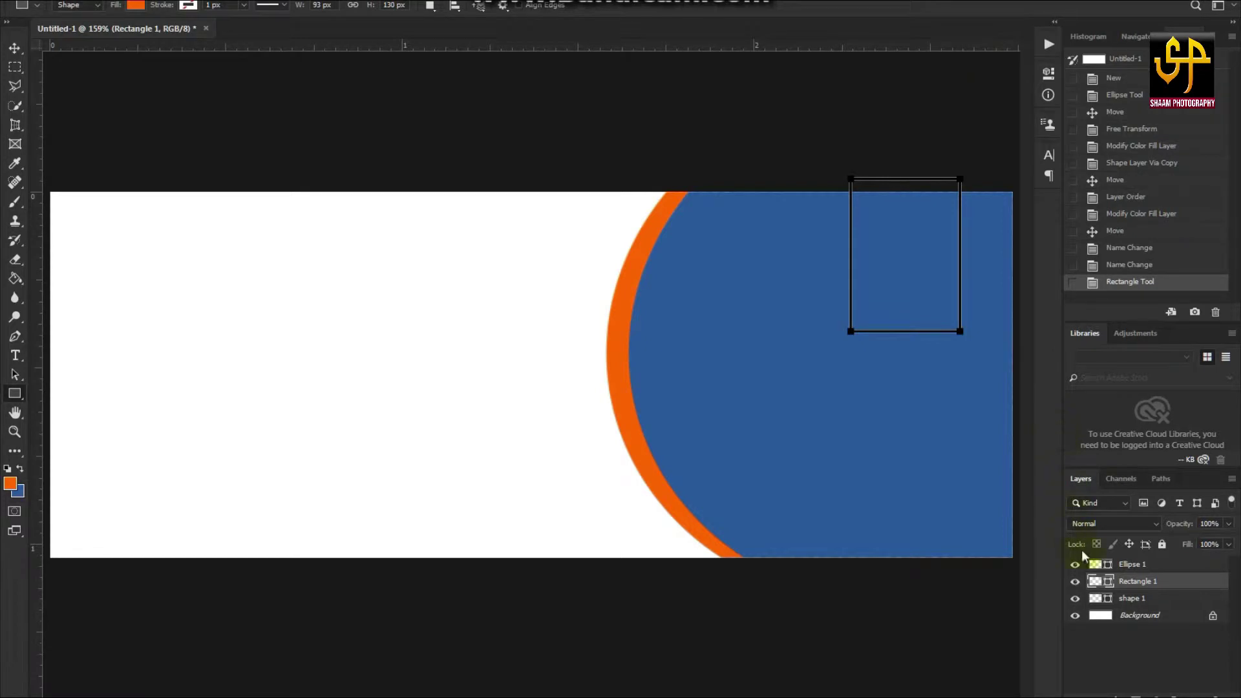
drag(1131, 588, 1137, 567)
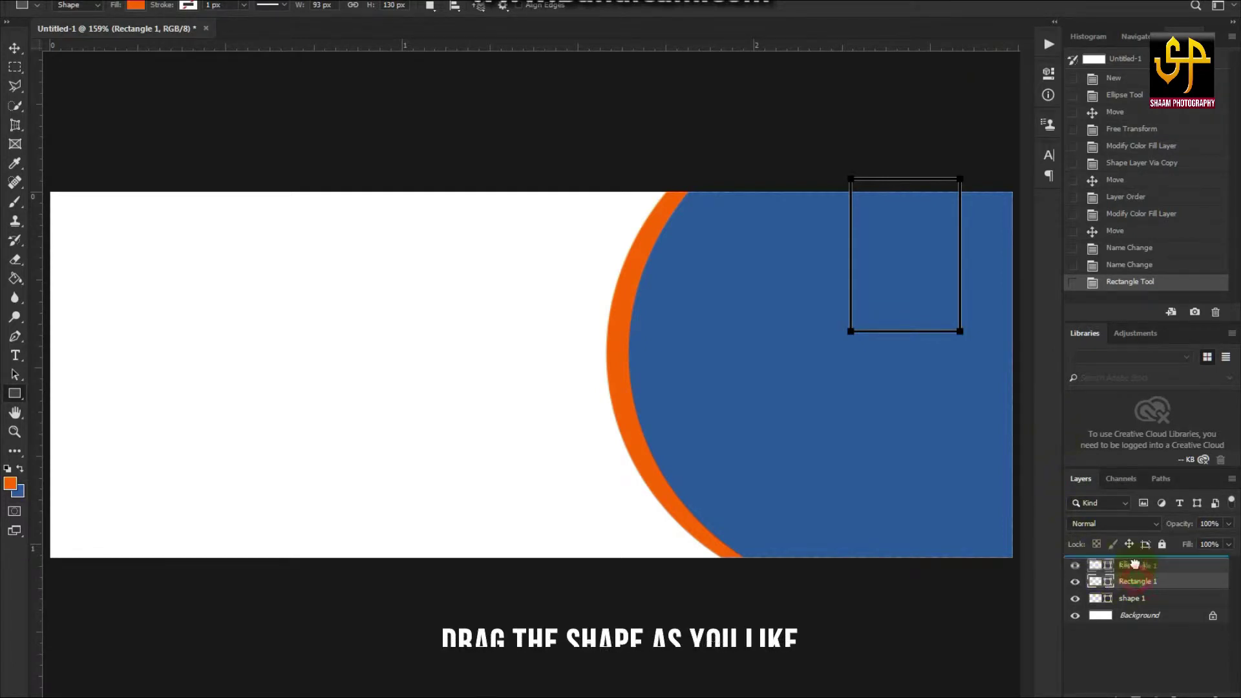
Shift the orange rectangle right and scale it to about 75%, flush with the top edge.
click(14, 48)
drag(890, 323, 915, 306)
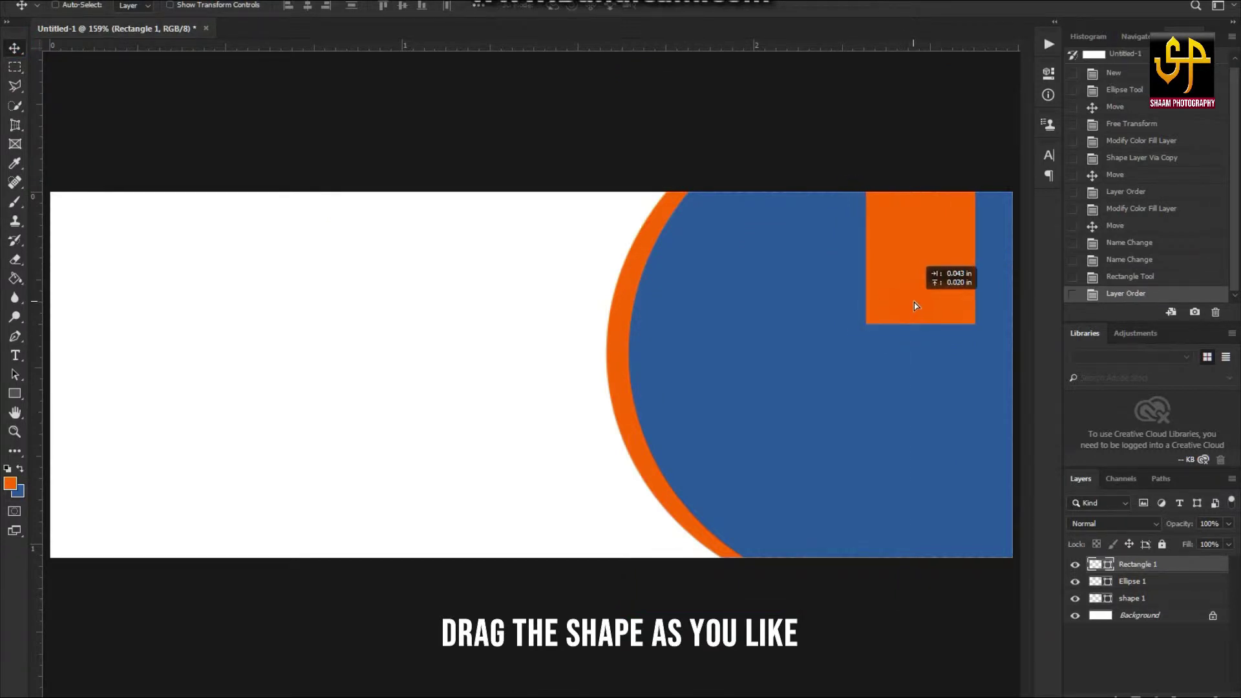
drag(914, 302, 915, 303)
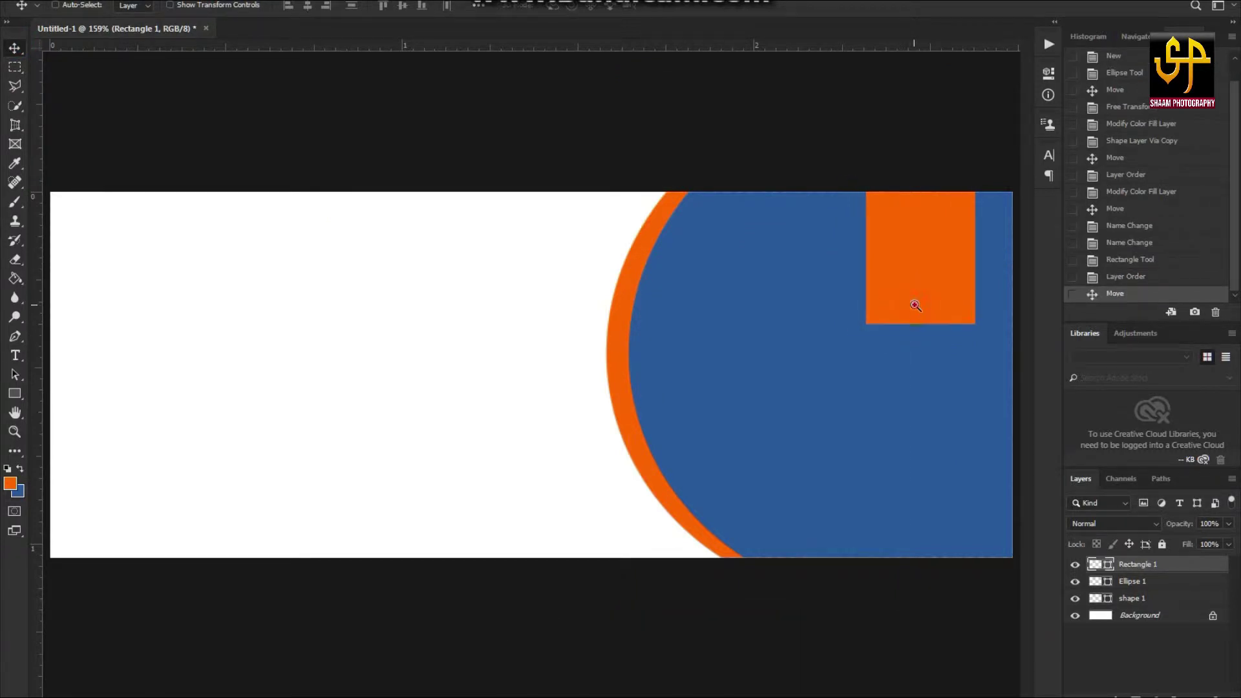
click(915, 305)
key(ctrl+t)
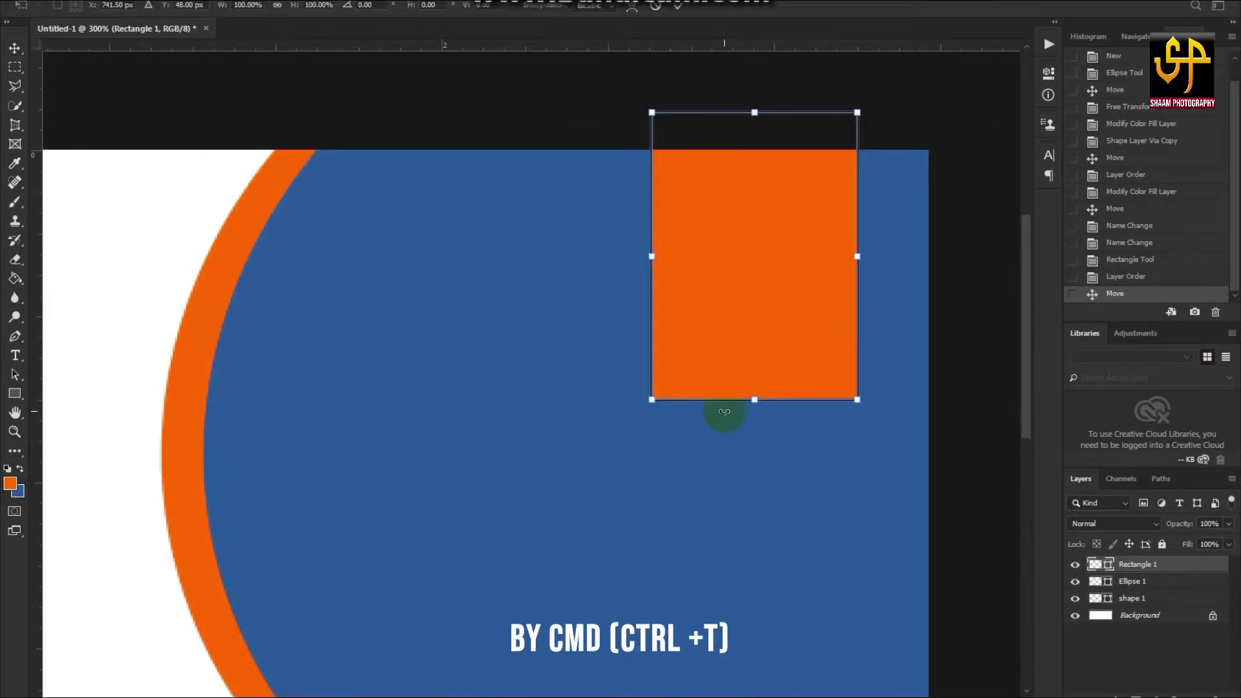
drag(857, 399, 803, 327)
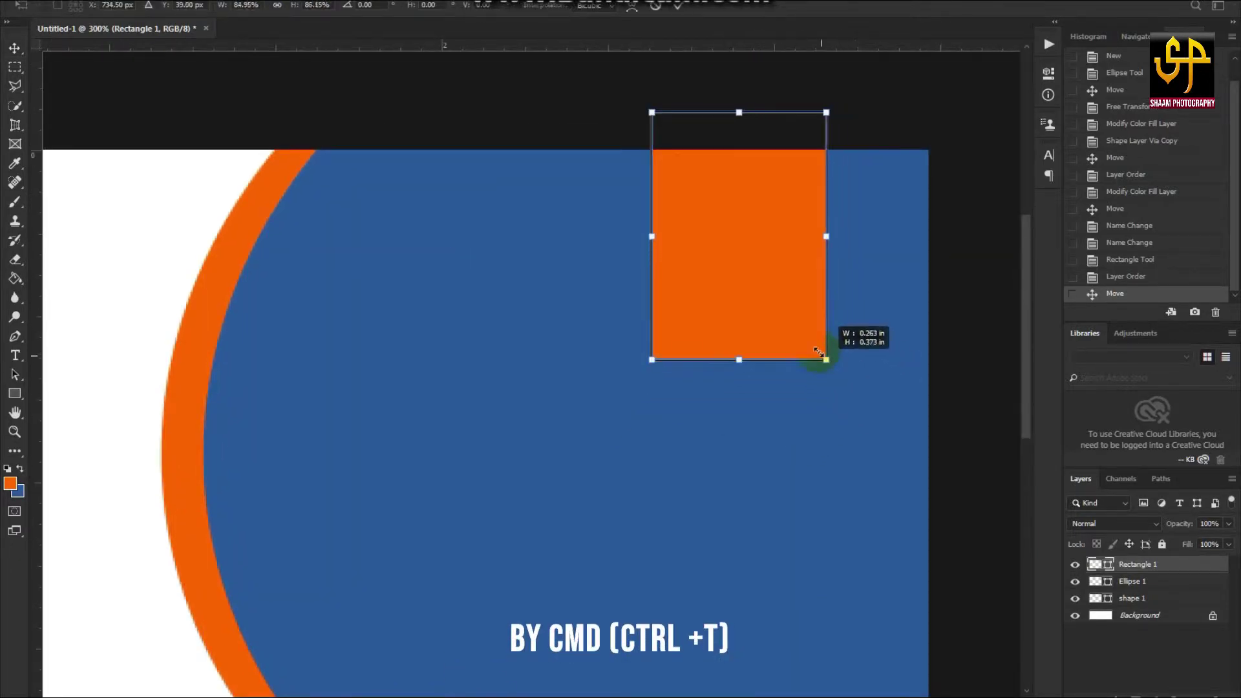
drag(734, 272, 795, 307)
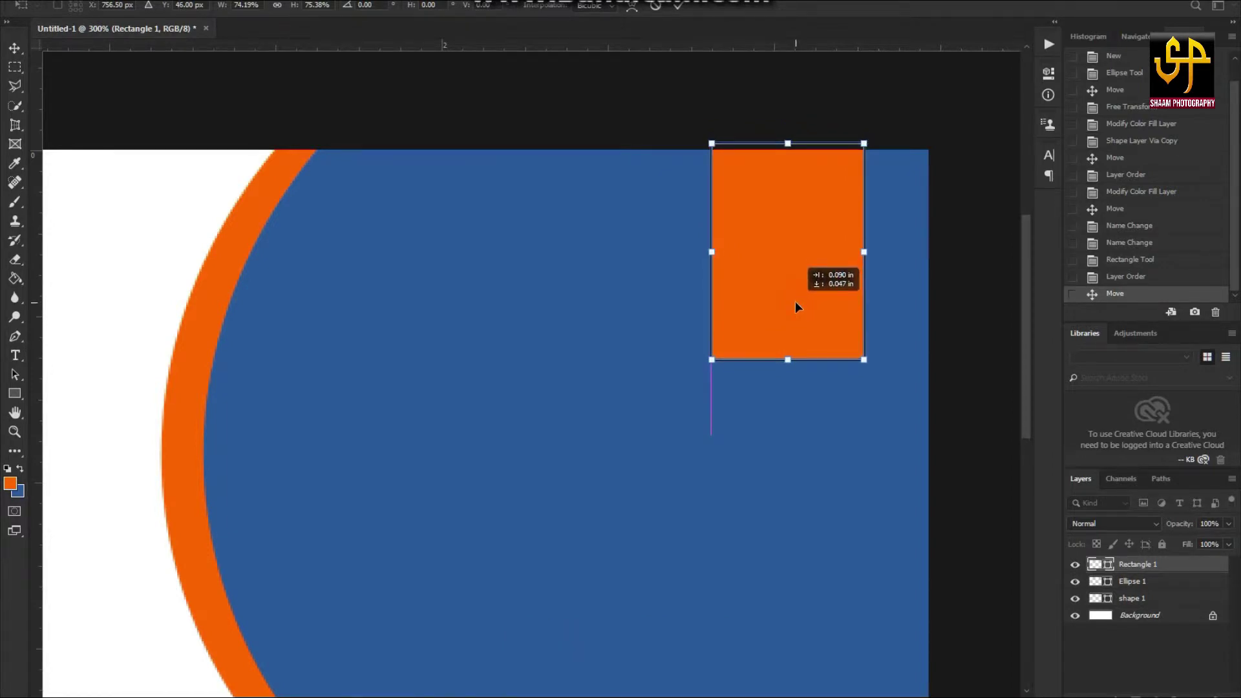
key(Return)
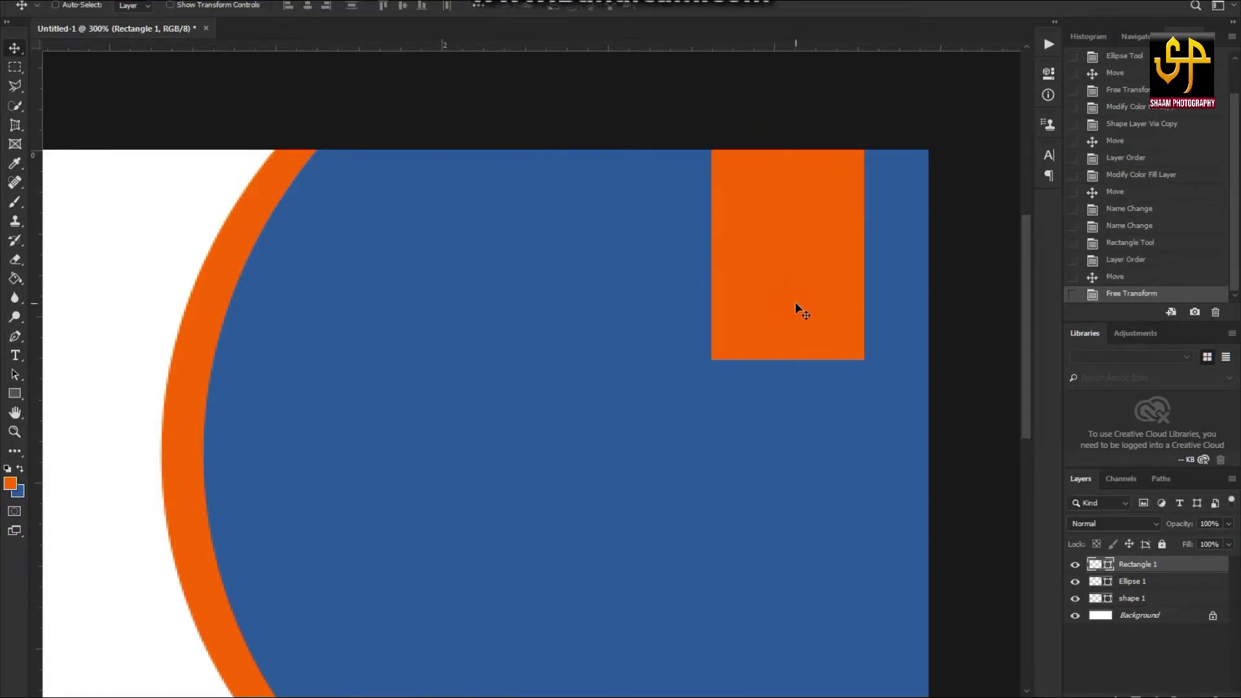
key(ctrl+0)
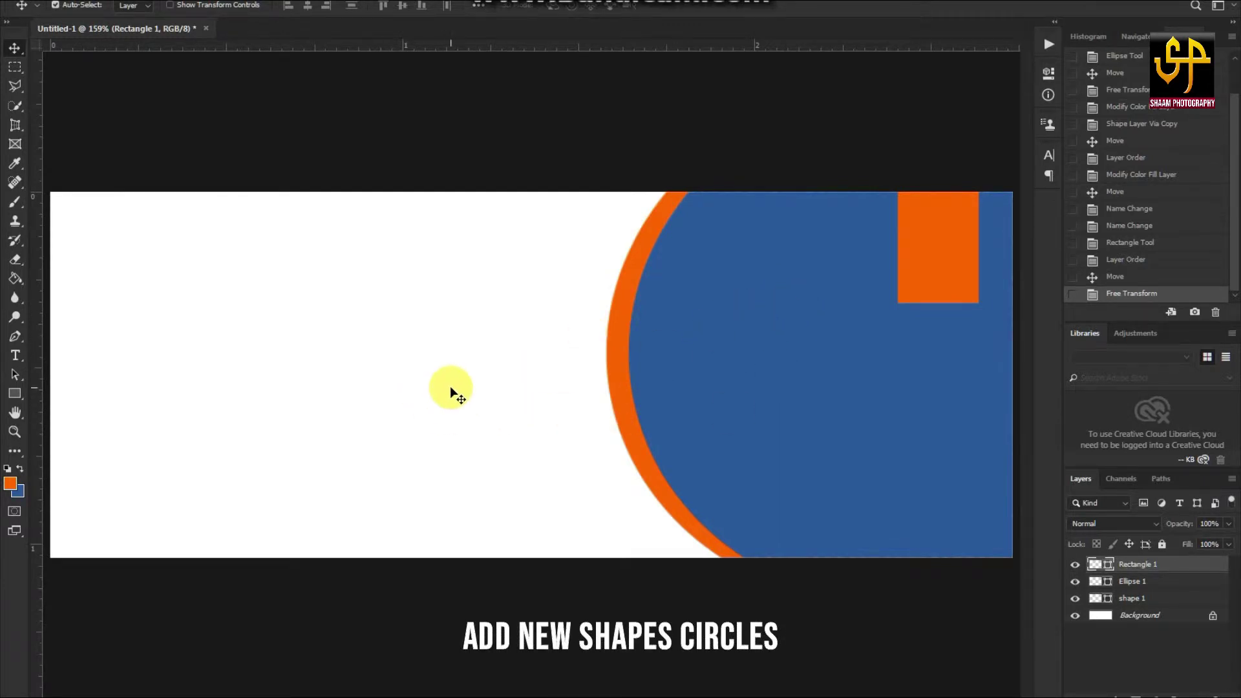
Draw a small orange circle on the left edge of the orange ring.
click(22, 397)
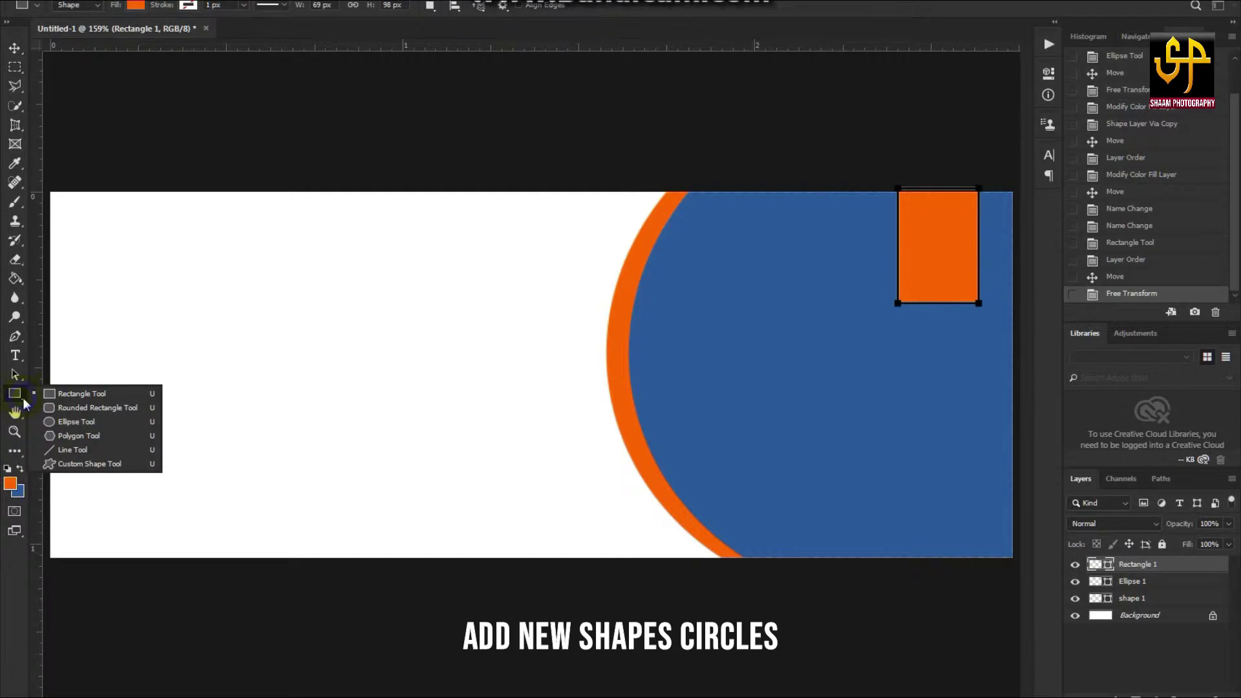
click(77, 422)
scroll(646, 291, up, 1)
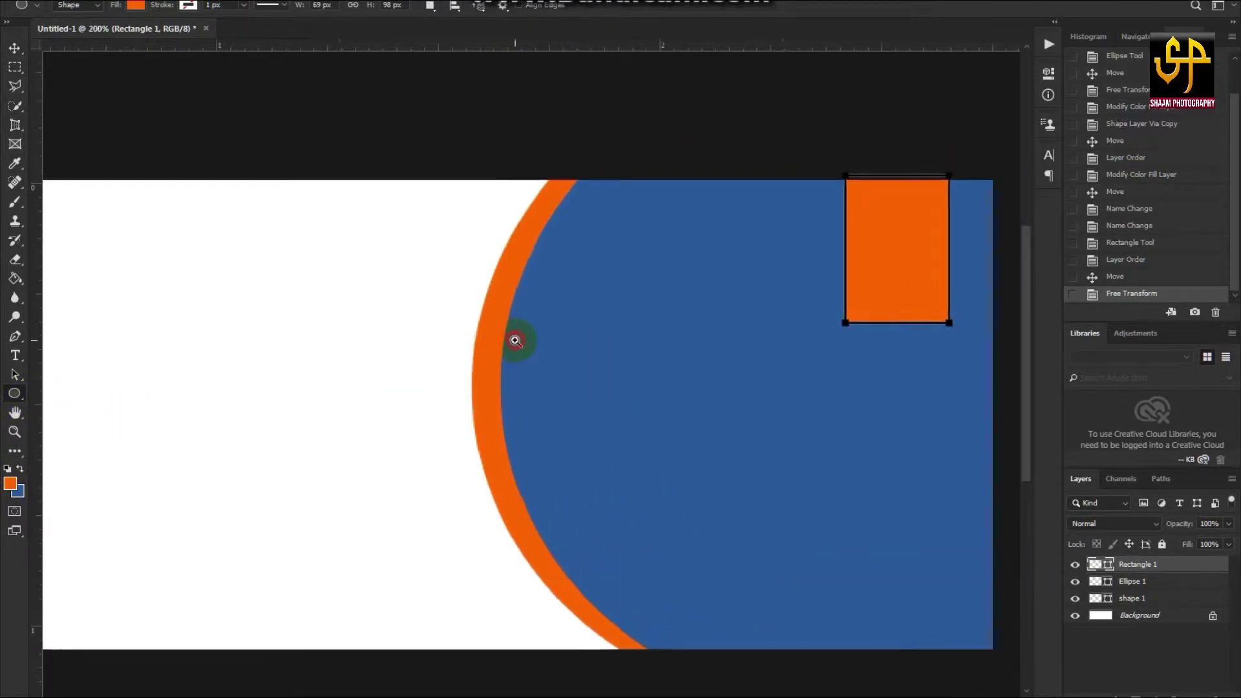
scroll(507, 356, up, 1)
drag(442, 215, 560, 332)
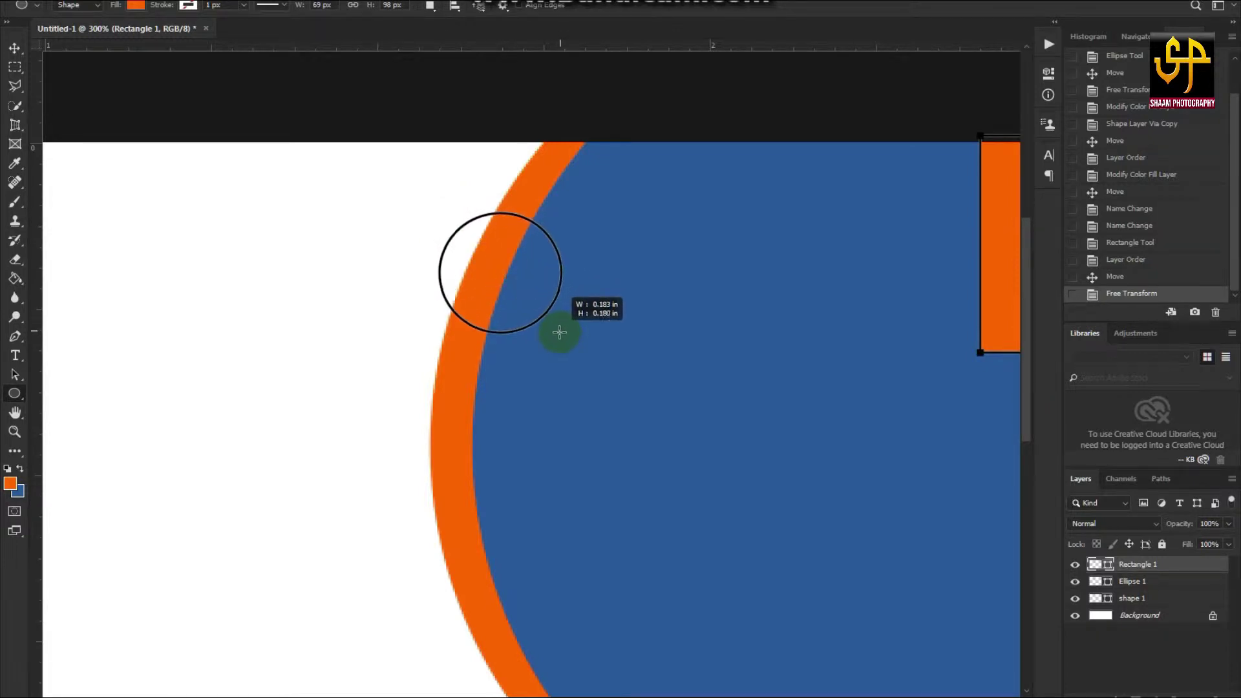
drag(560, 332, 557, 334)
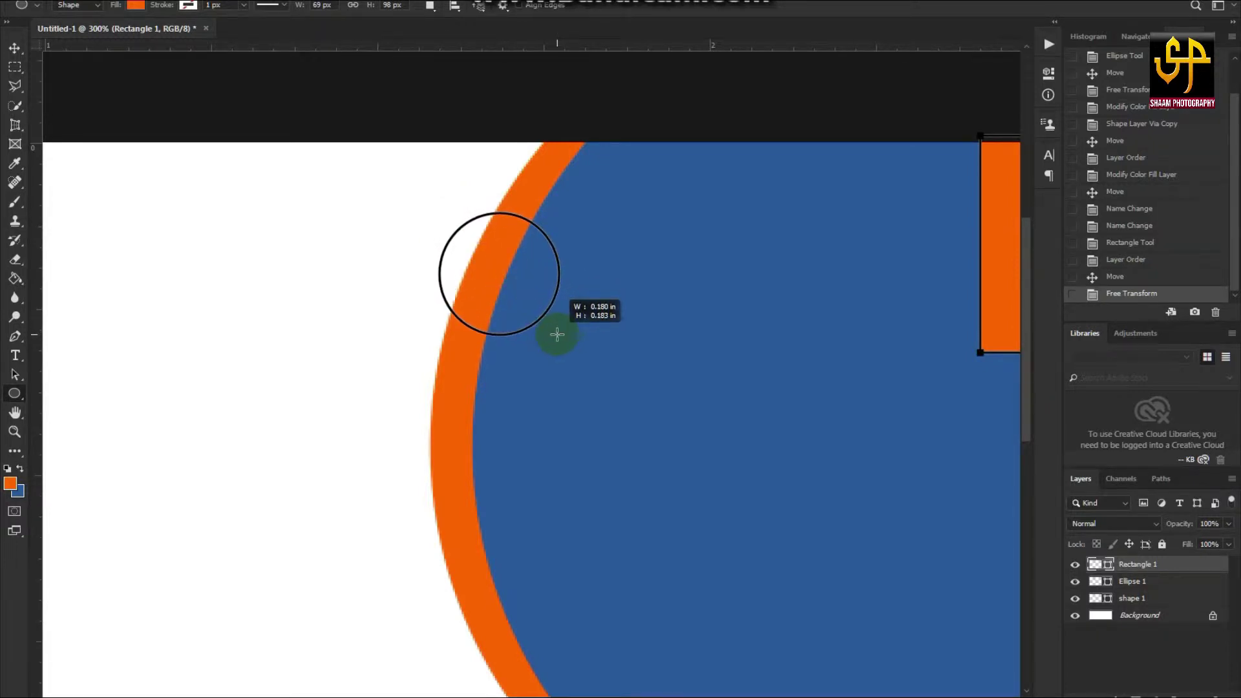
drag(557, 334, 557, 335)
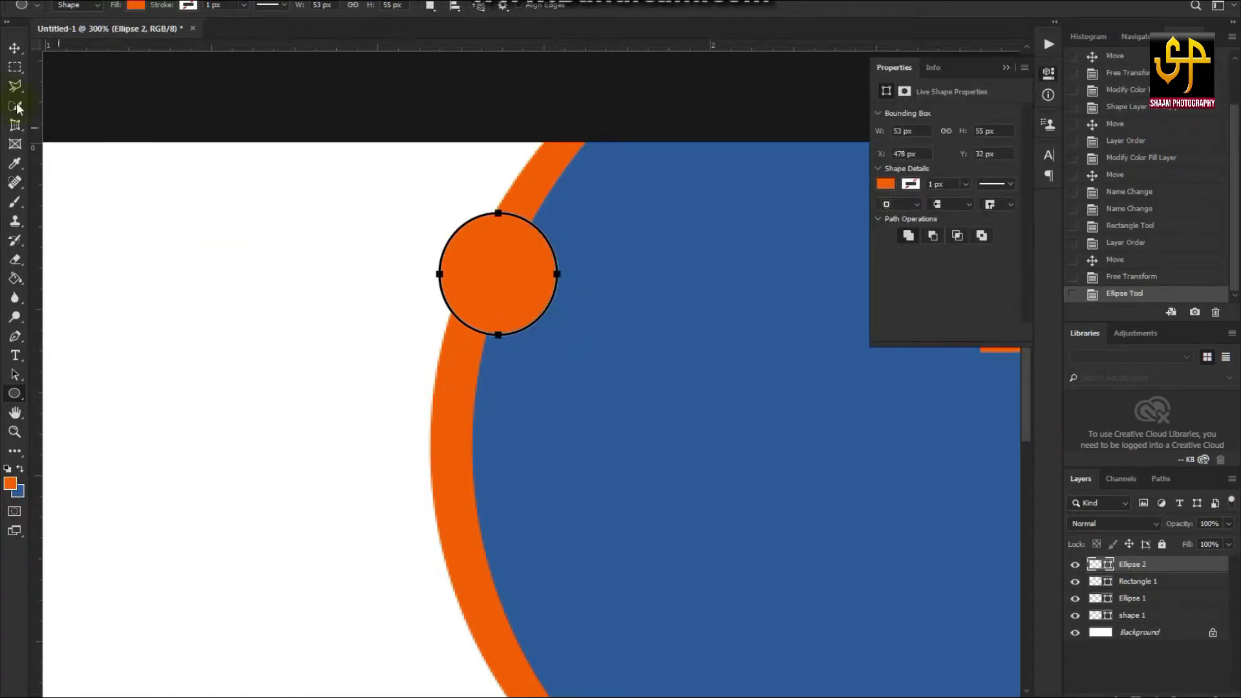
Duplicate the small circle twice and space the three circles evenly down the ring.
click(14, 49)
mouse_move(512, 294)
mouse_down()
mouse_move(512, 277)
mouse_move(489, 470)
mouse_up()
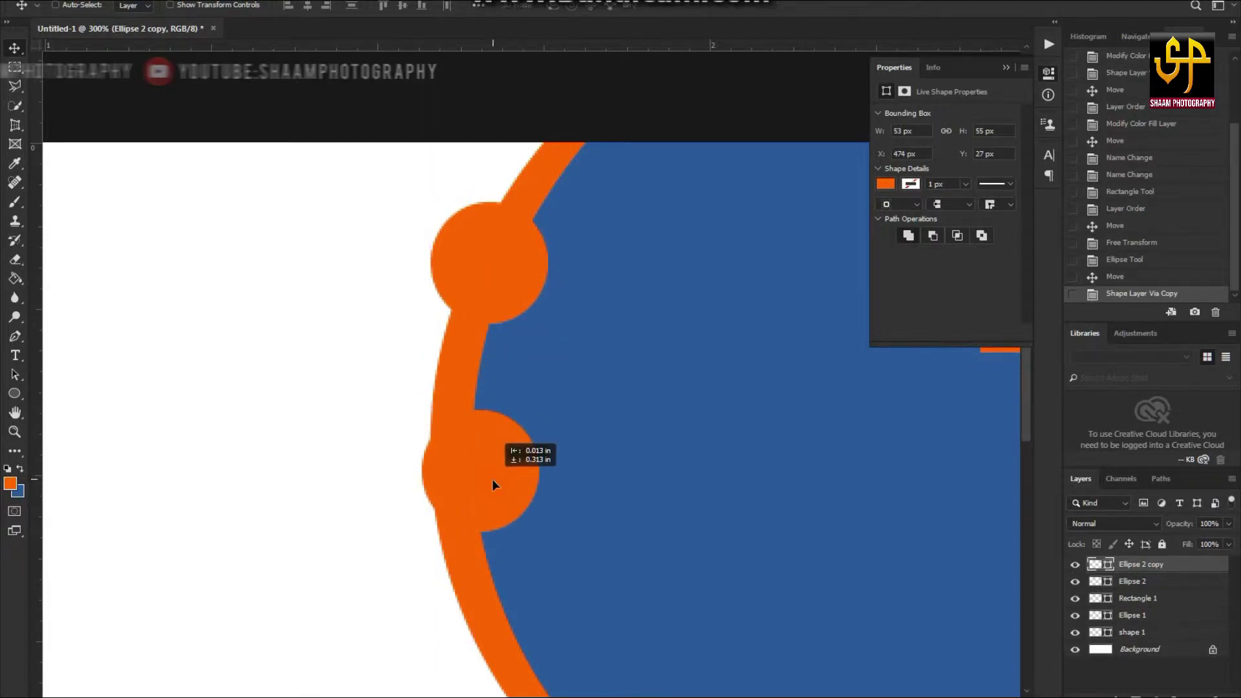
key(ctrl+j)
mouse_move(489, 470)
mouse_down()
mouse_move(471, 455)
mouse_move(488, 634)
mouse_up()
drag(495, 270, 496, 258)
drag(464, 429, 464, 425)
click(479, 592)
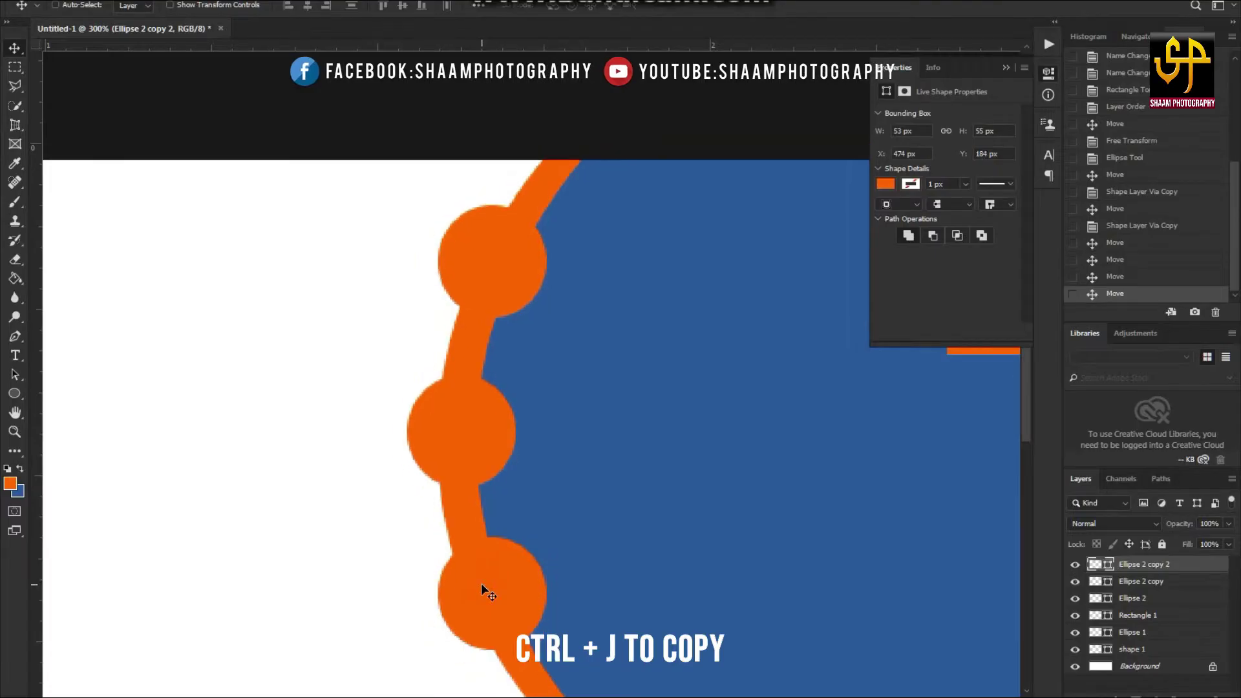
Zoom in and pan around to check the three circles' spacing on the ring.
scroll(481, 583, down, 3)
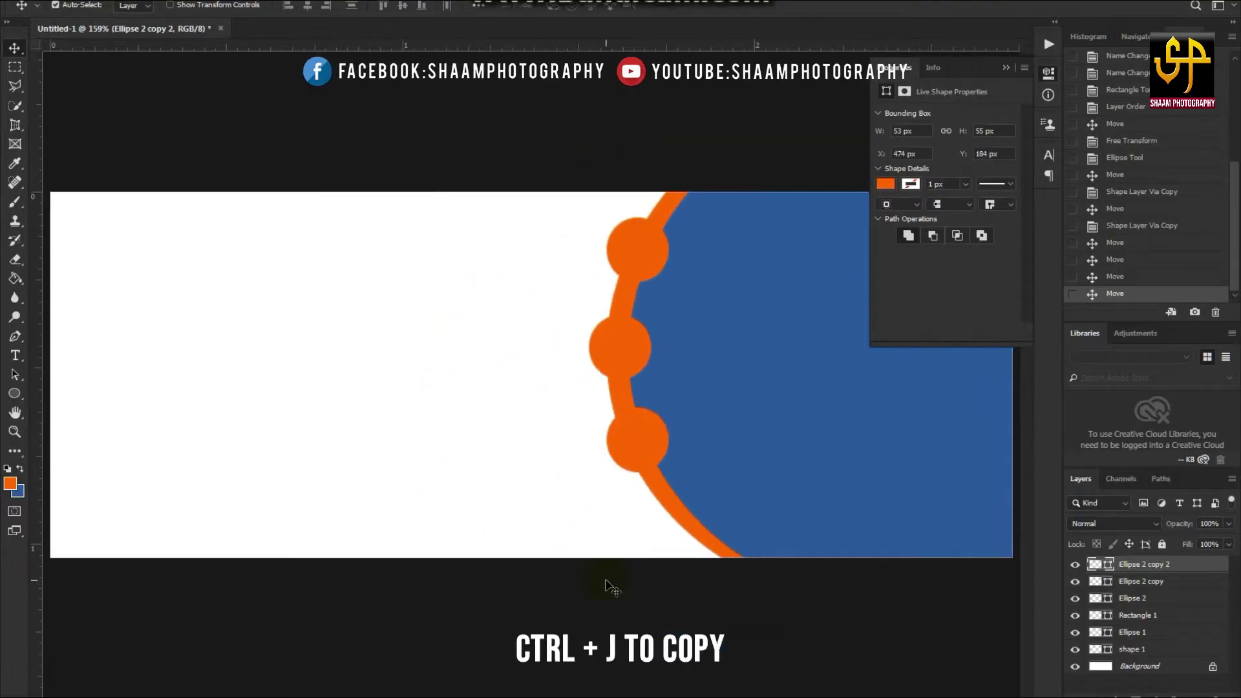
click(1006, 67)
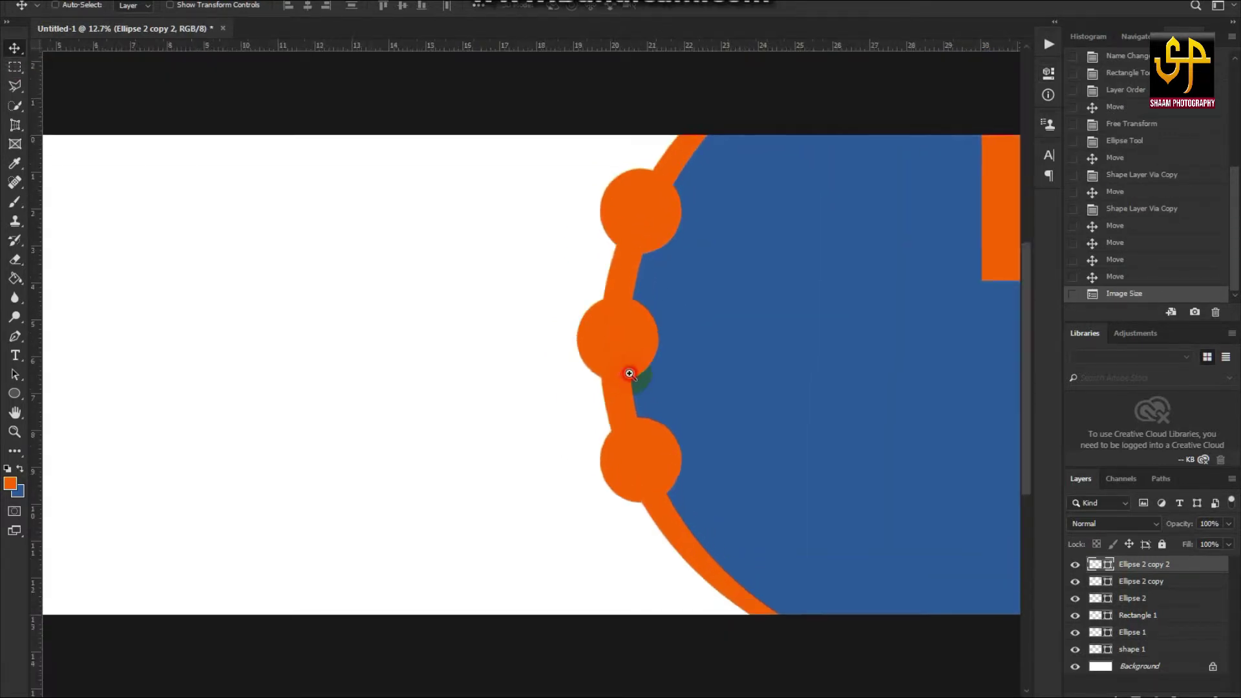
drag(633, 380, 642, 356)
drag(569, 339, 567, 438)
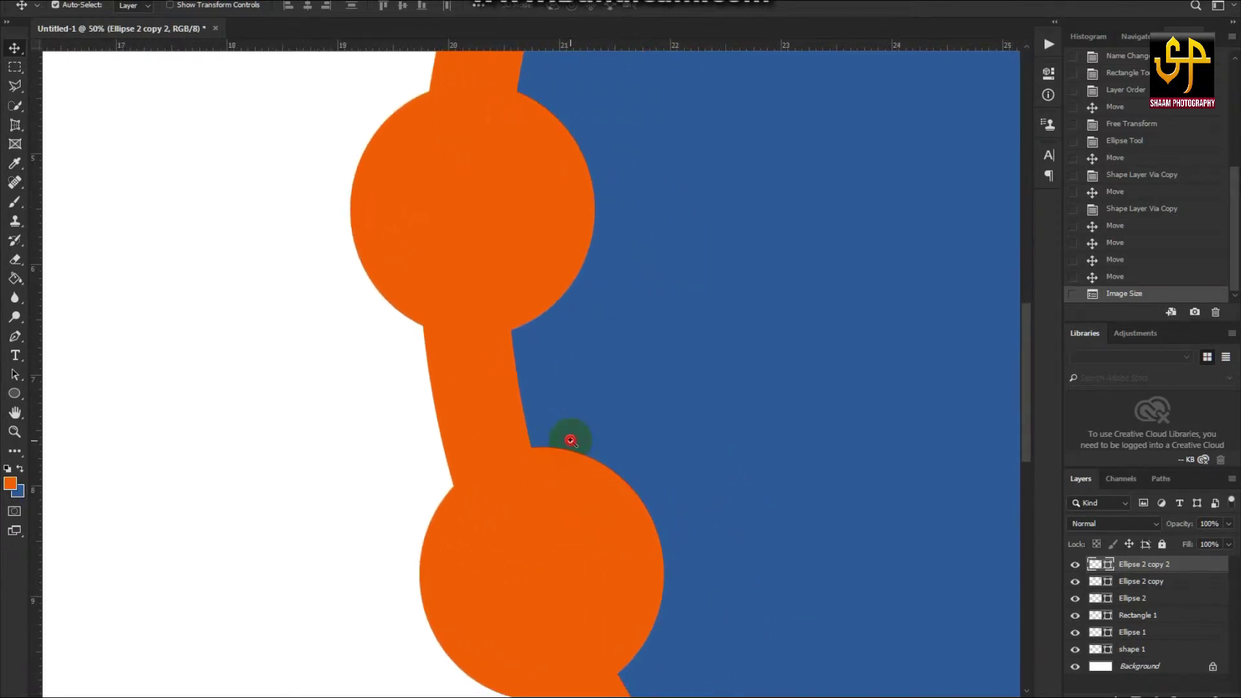
ctrl+click(556, 335)
drag(557, 335, 552, 359)
scroll(552, 359, down, 5)
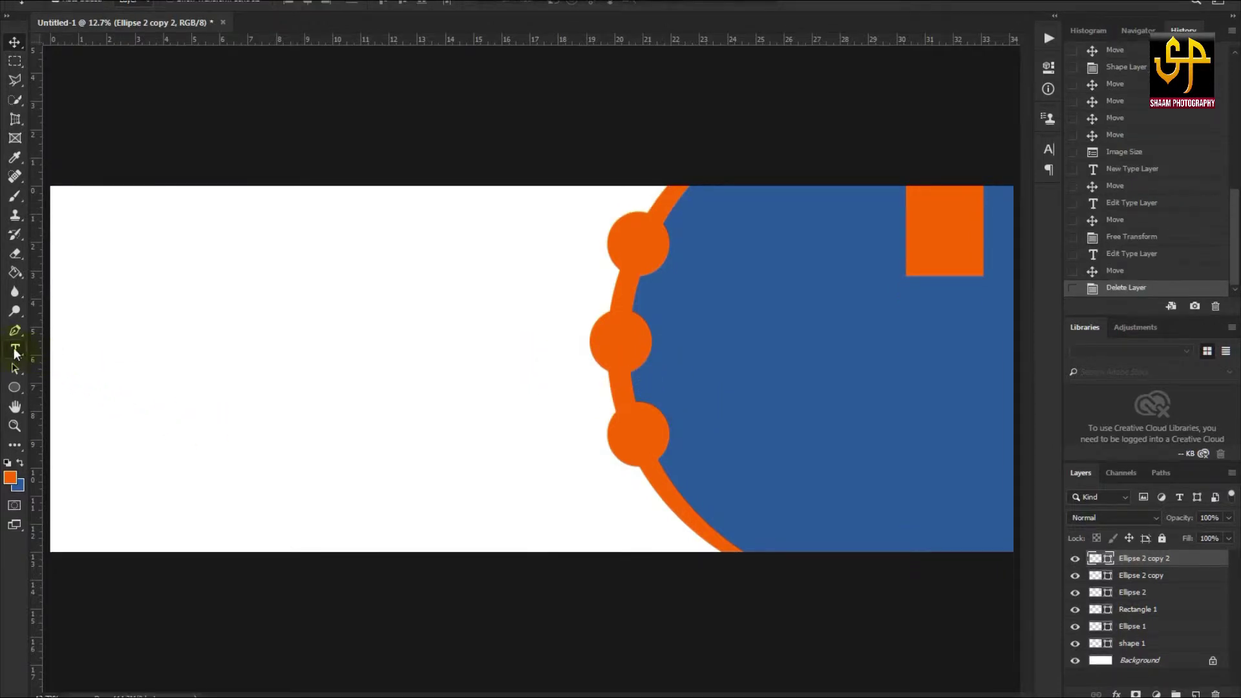
Add white 'KI' text and move it onto the orange square.
click(15, 350)
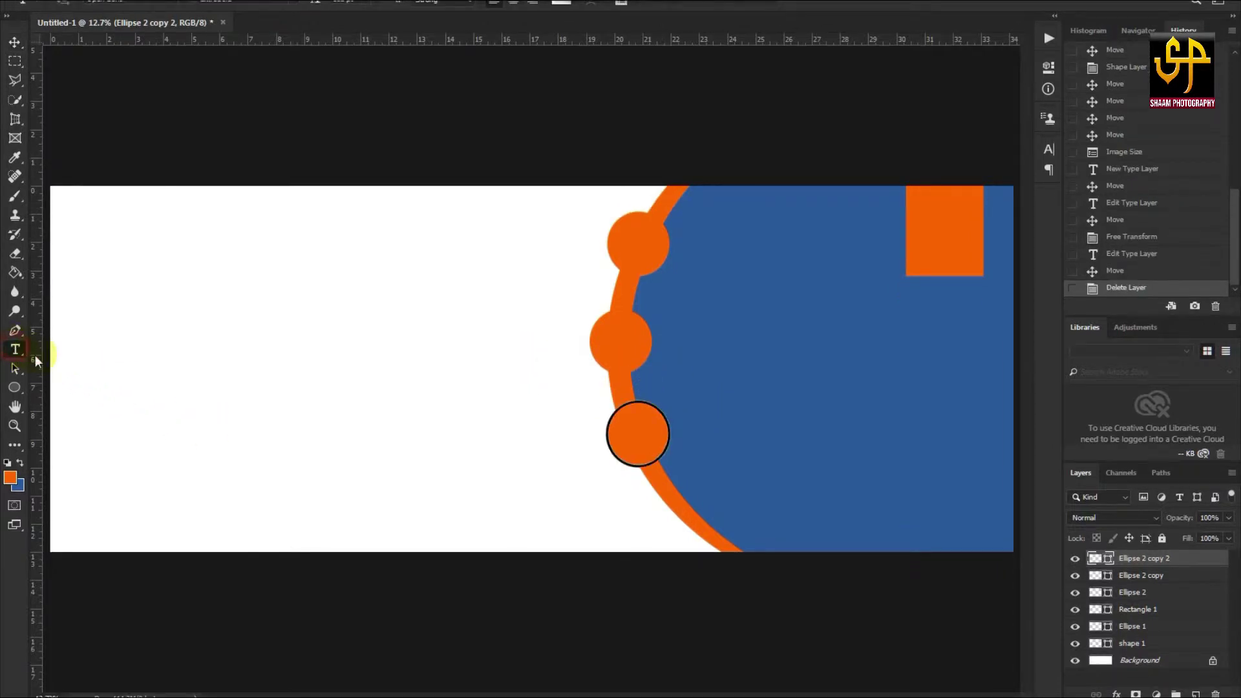
click(931, 219)
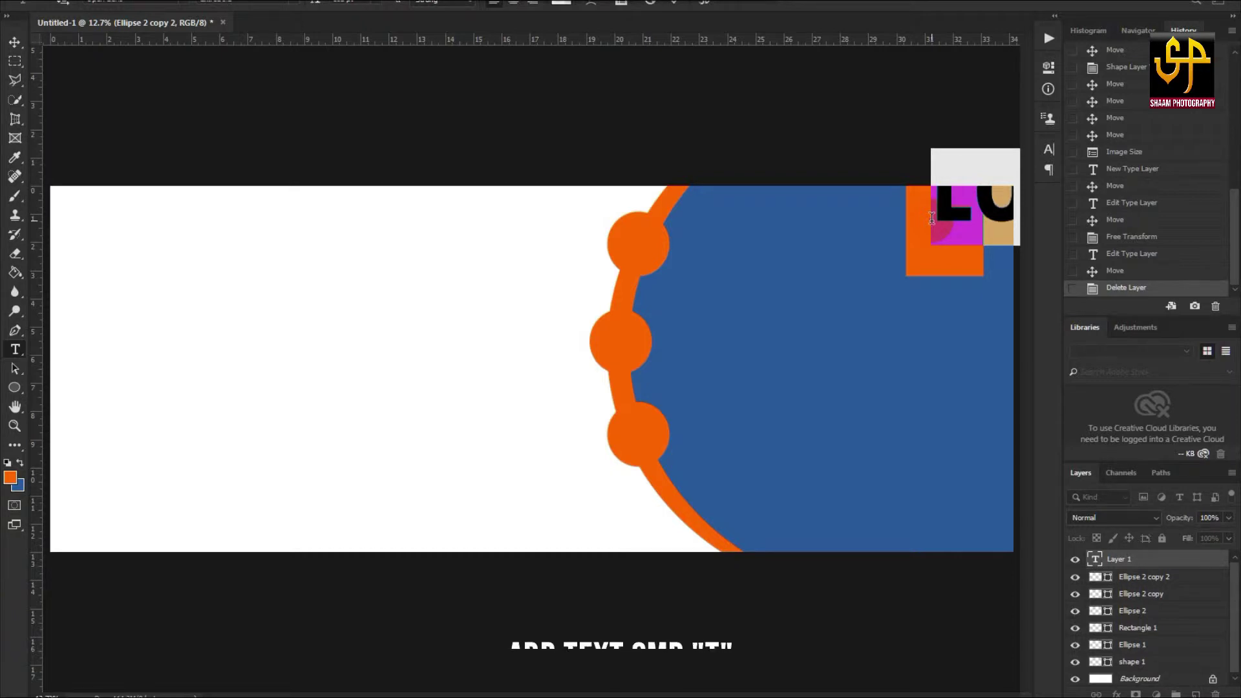
text(KI)
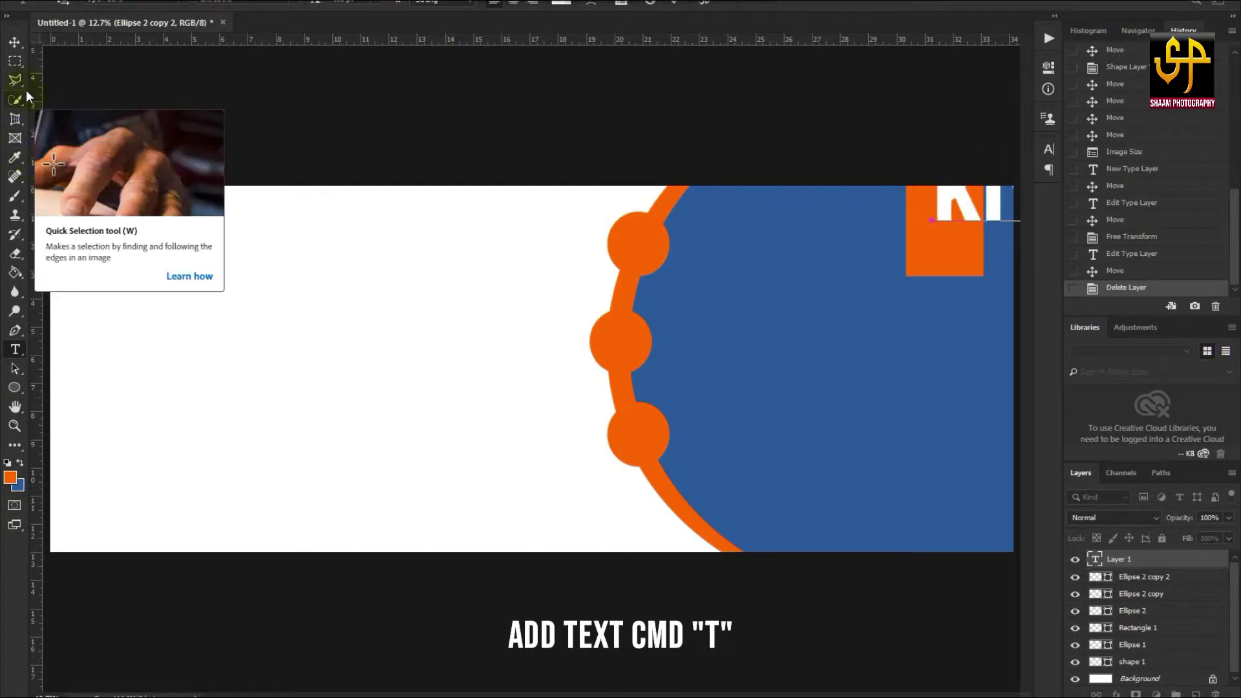
click(14, 43)
mouse_move(963, 203)
mouse_down()
mouse_move(945, 251)
mouse_move(937, 240)
mouse_up()
scroll(931, 246, up, 3)
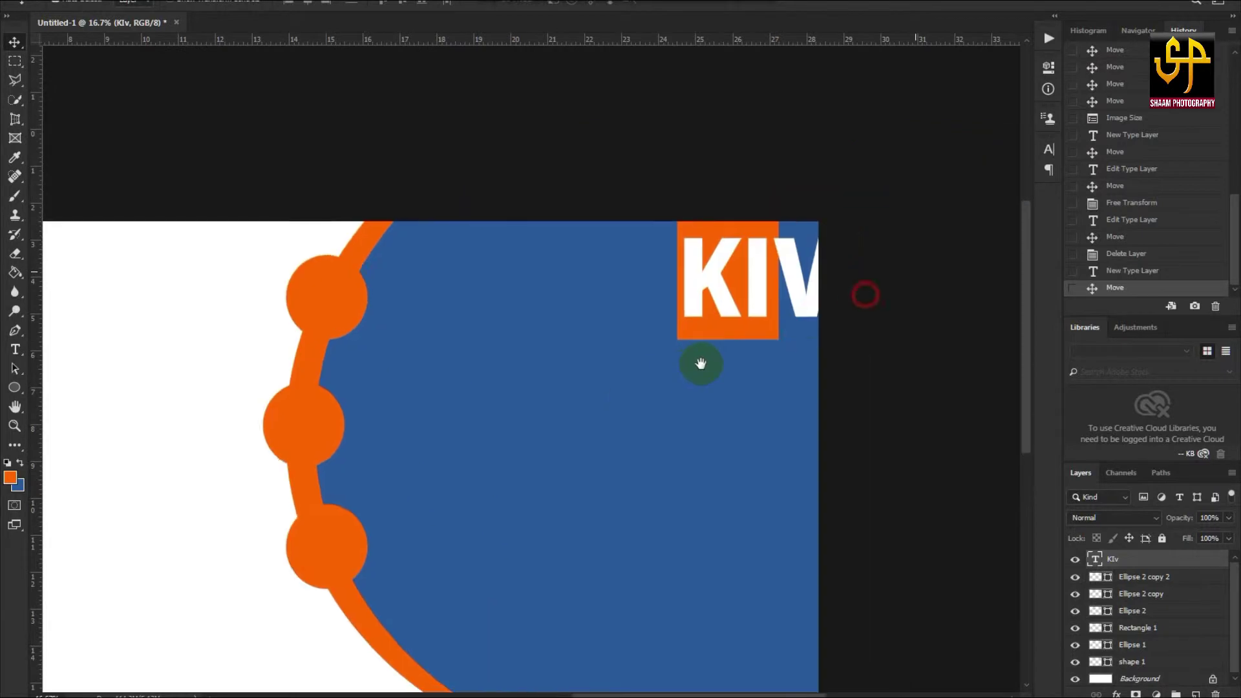
Delete the stray 'V' from the text and nudge 'KI' slightly down in the square.
key(t)
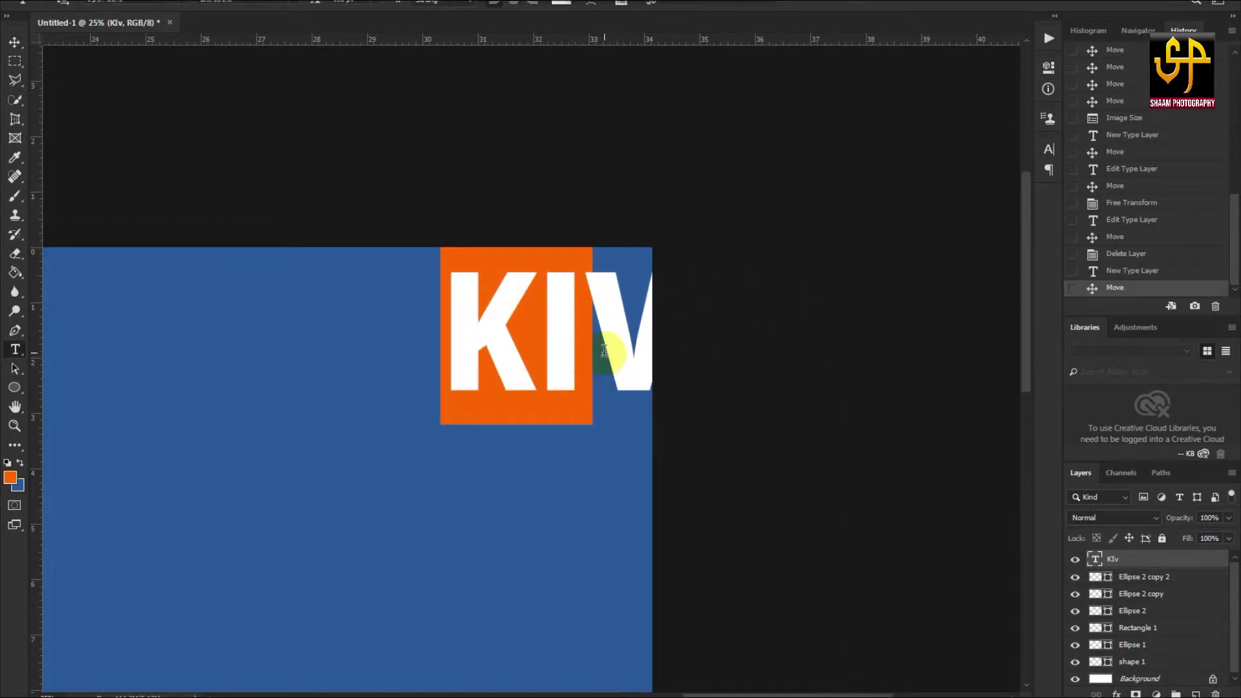
drag(604, 350, 690, 364)
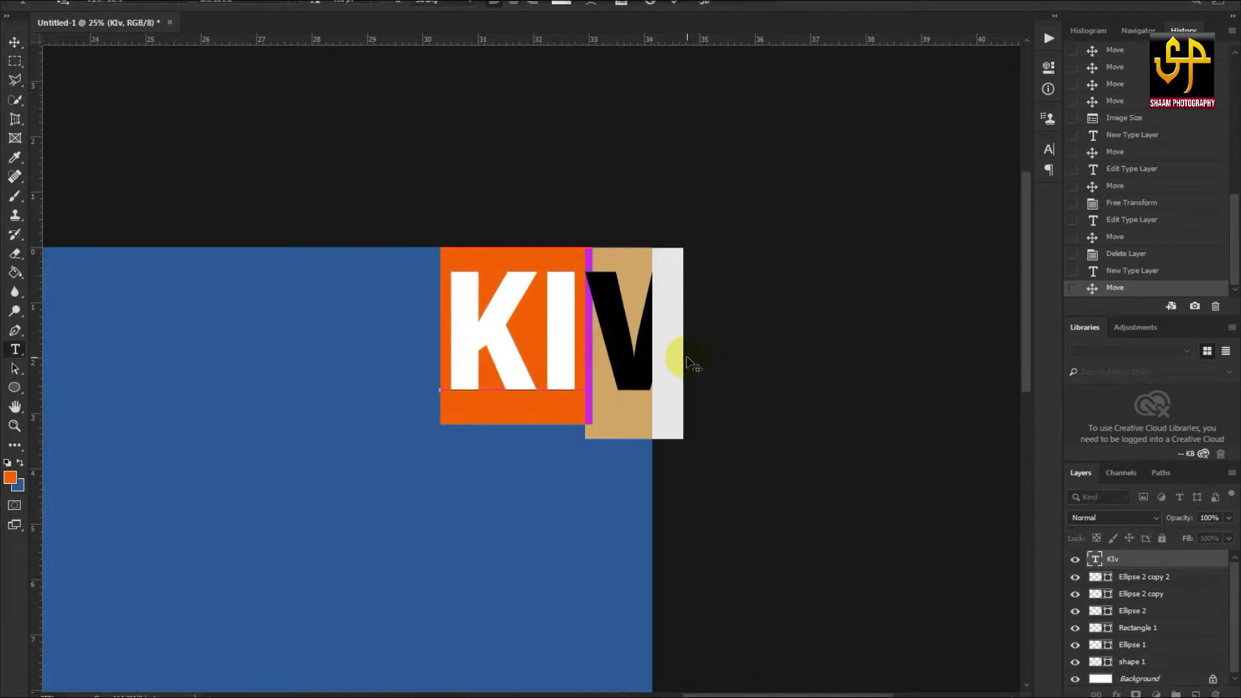
key(BackSpace)
click(14, 41)
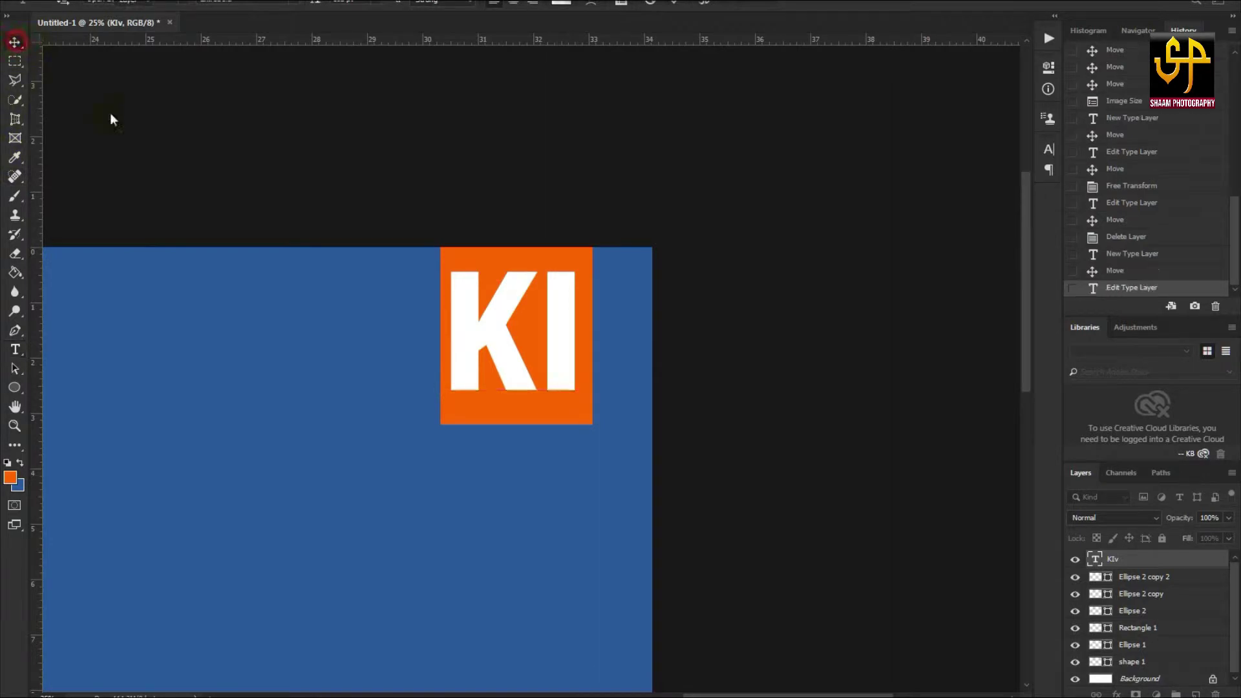
key(ctrl+plus)
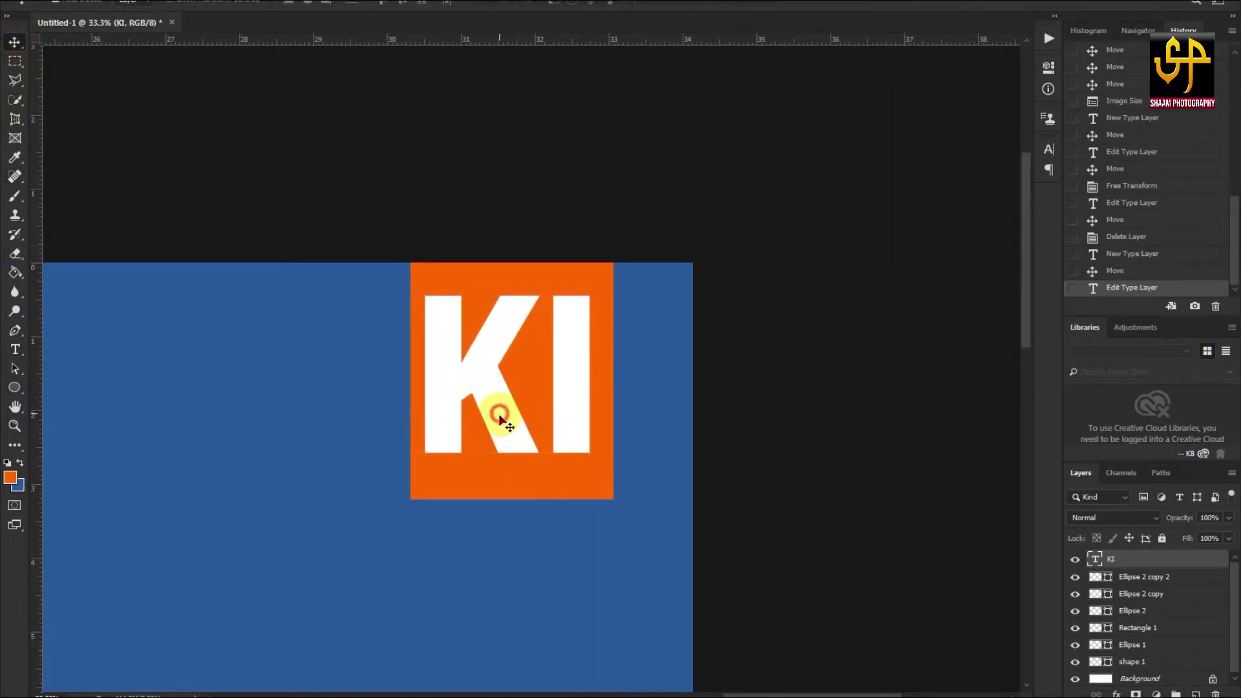
drag(506, 422, 502, 427)
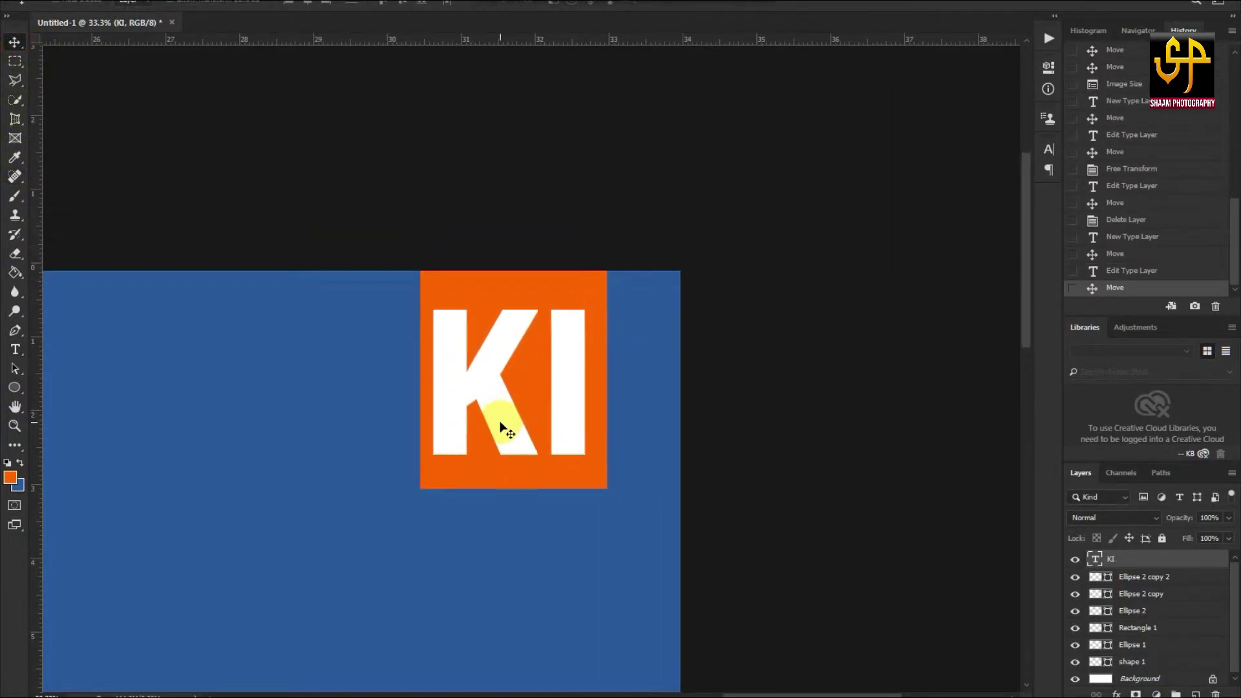
key(ctrl+0)
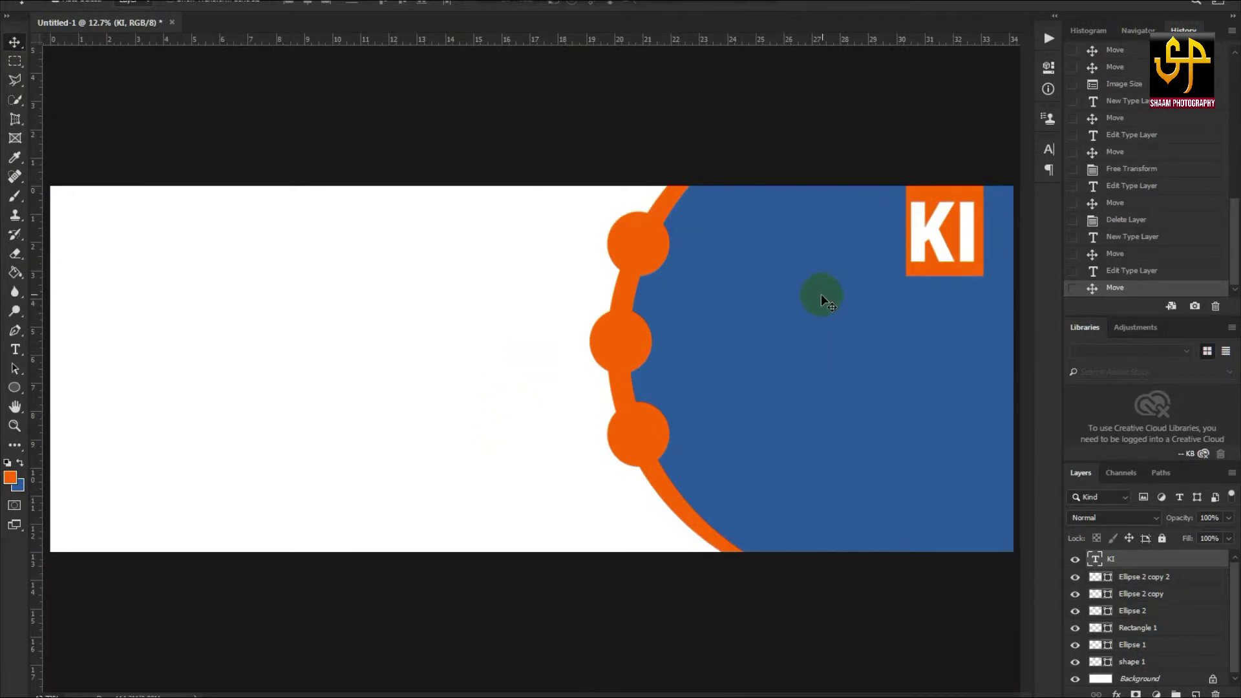
key(t)
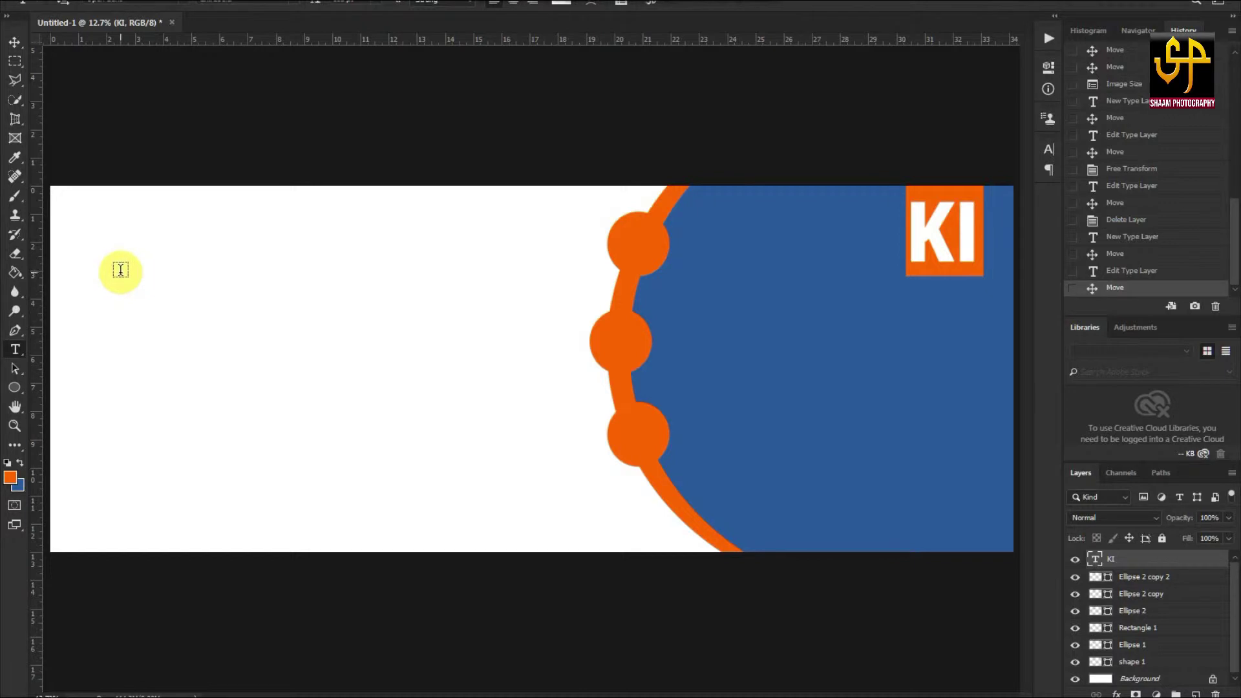
Drag six horizontal guides down from the top ruler across the white area of the banner.
drag(483, 42, 520, 212)
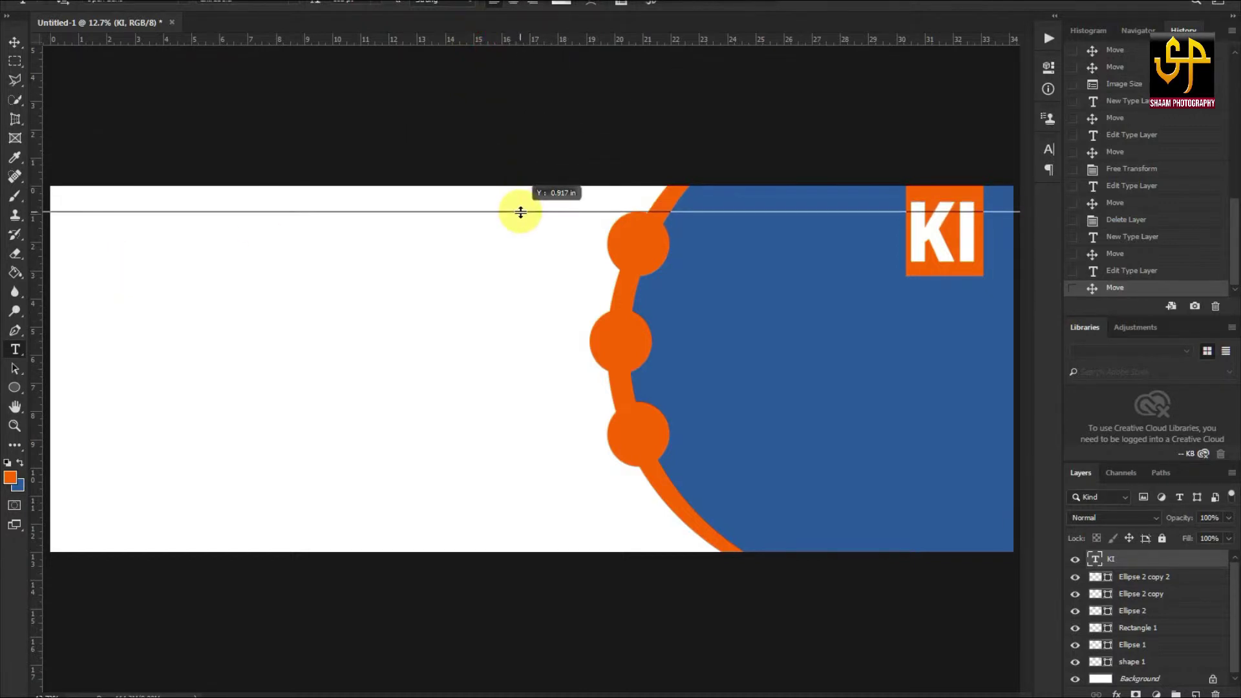
drag(520, 211, 521, 211)
drag(522, 42, 542, 274)
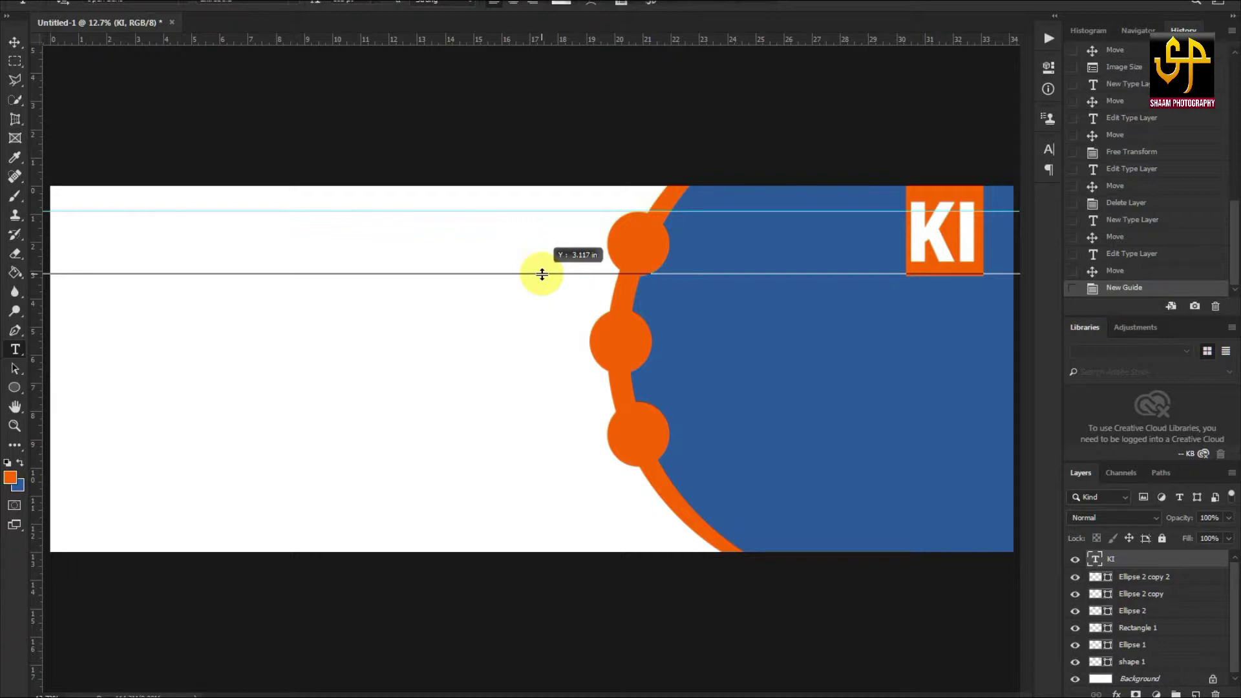
drag(541, 274, 541, 274)
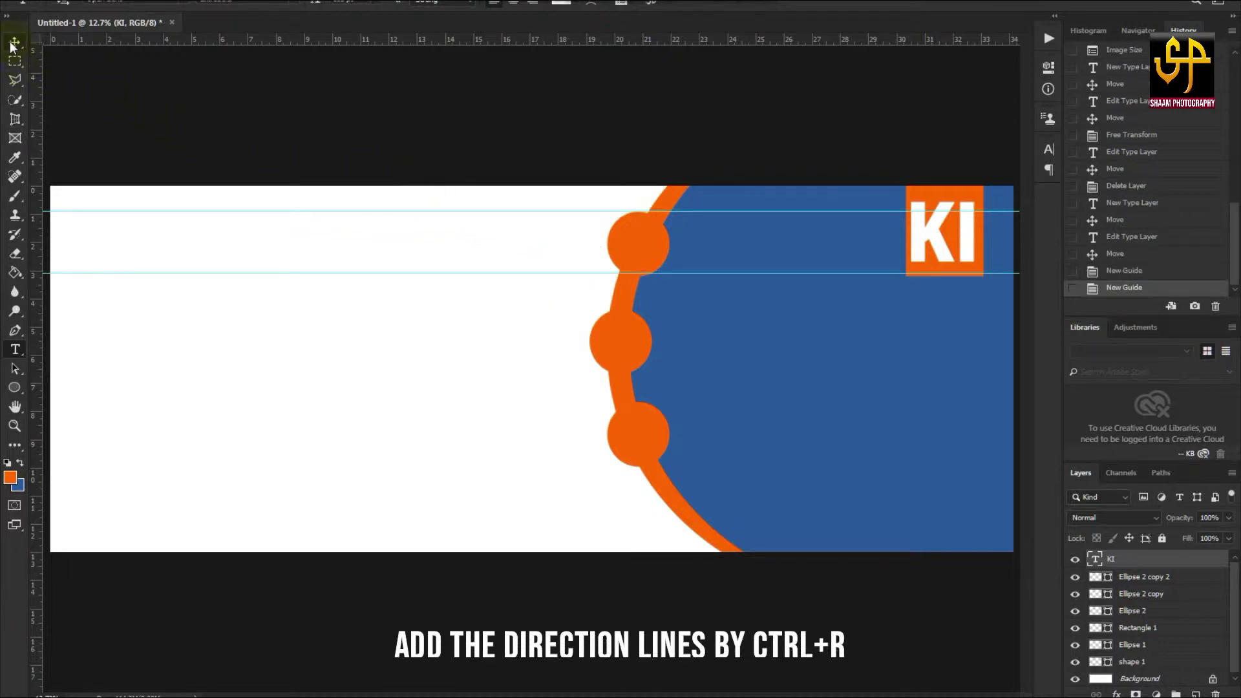
drag(414, 39, 410, 311)
drag(504, 38, 496, 368)
mouse_move(499, 39)
mouse_down()
mouse_move(499, 402)
mouse_move(451, 463)
mouse_up()
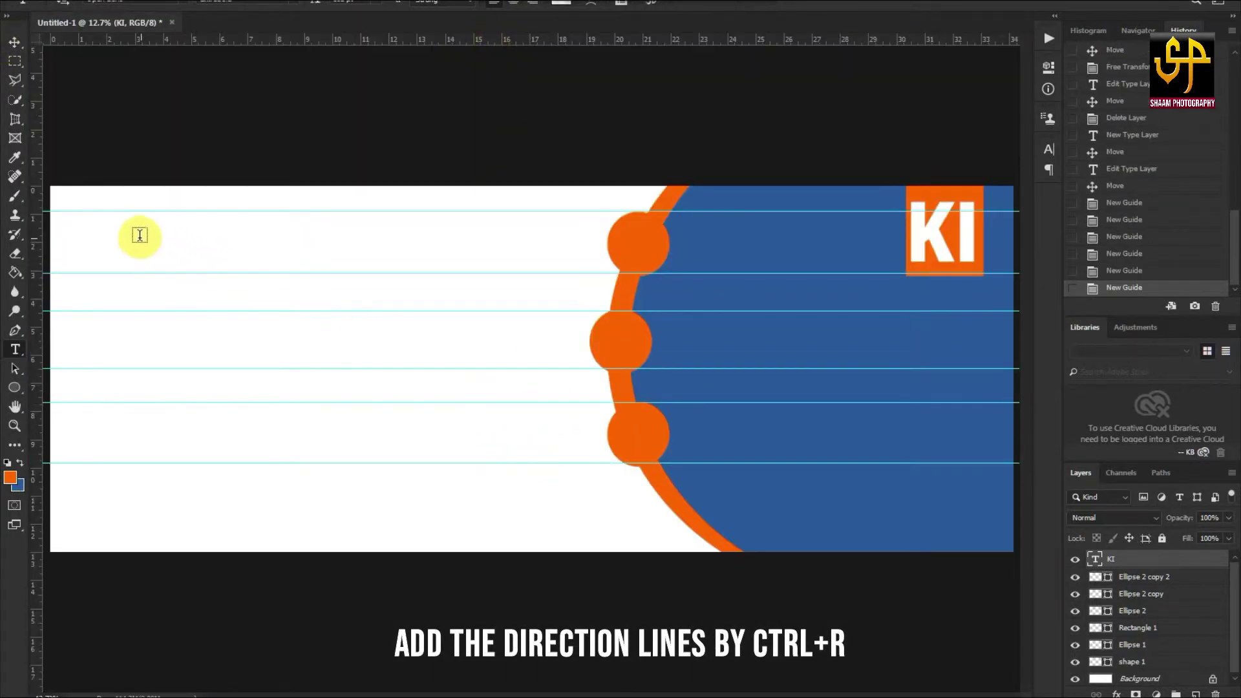
click(118, 231)
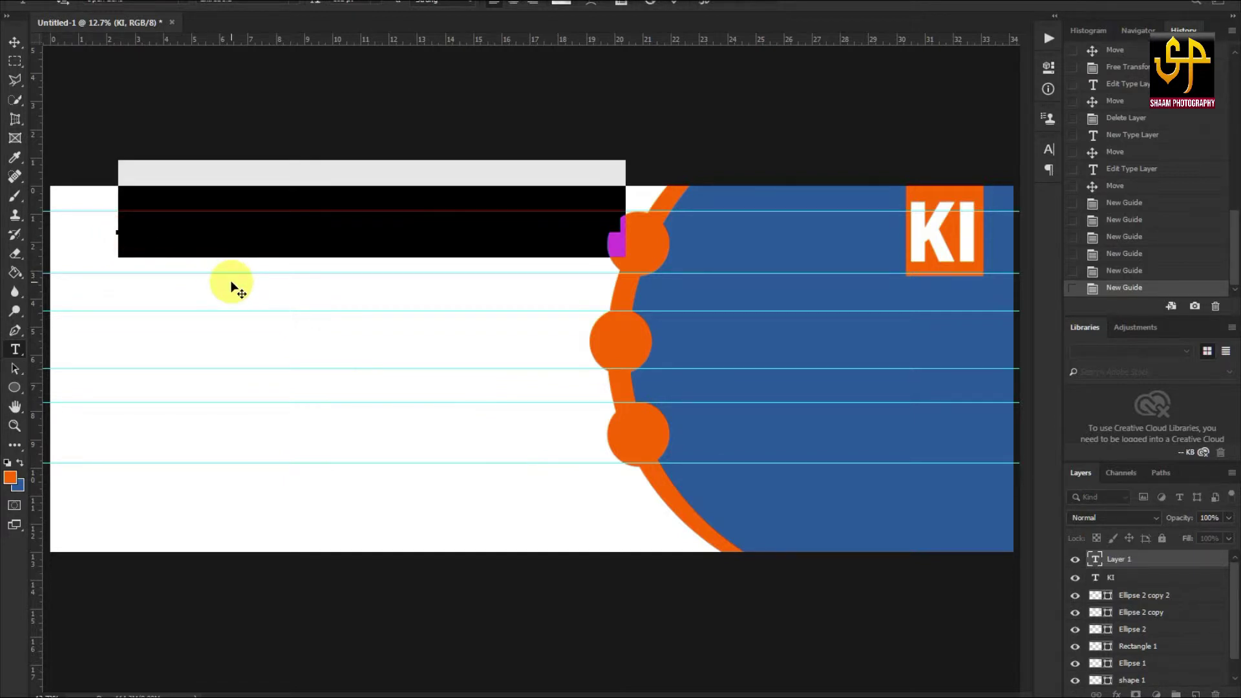
Enter the headline text in near-black #050505 with tighter tracking and a smaller size.
text(SHA)
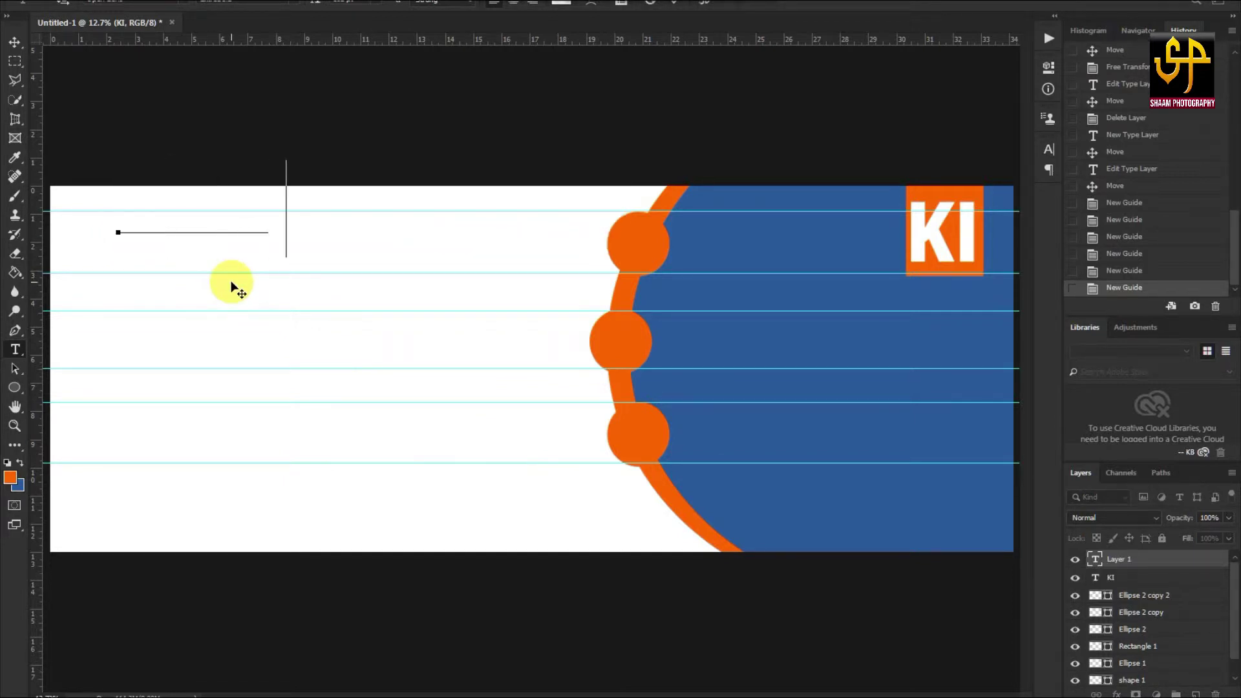
text( PHOT)
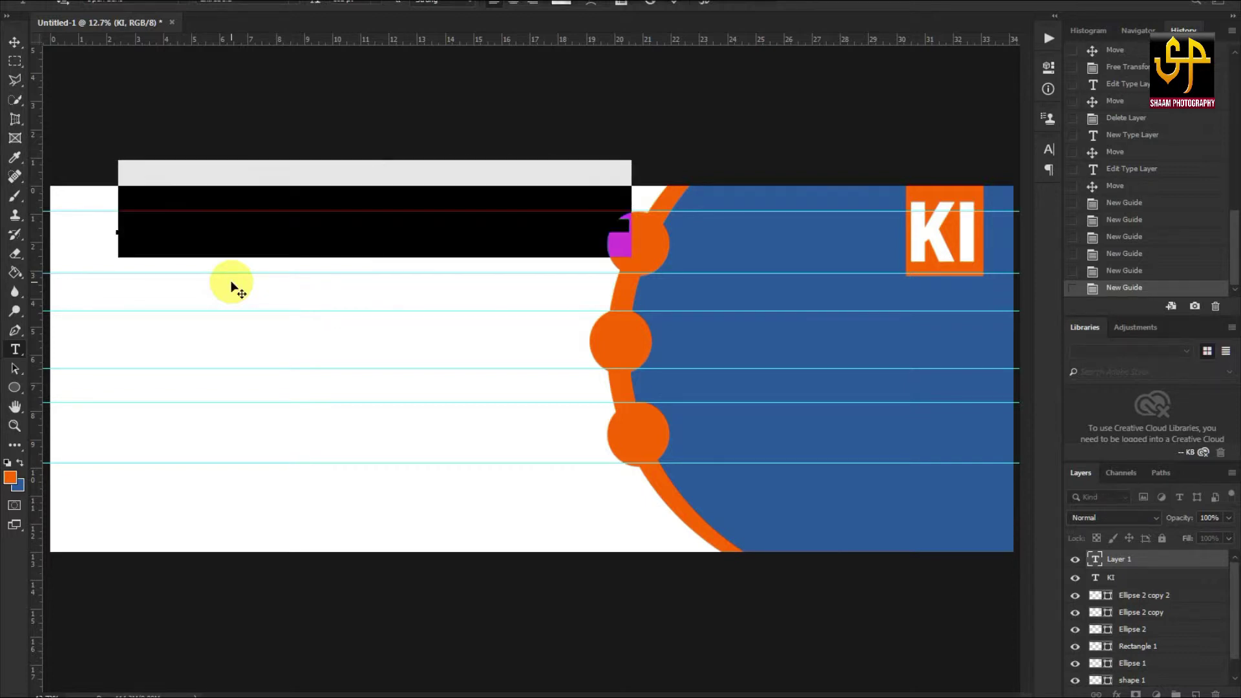
click(561, 2)
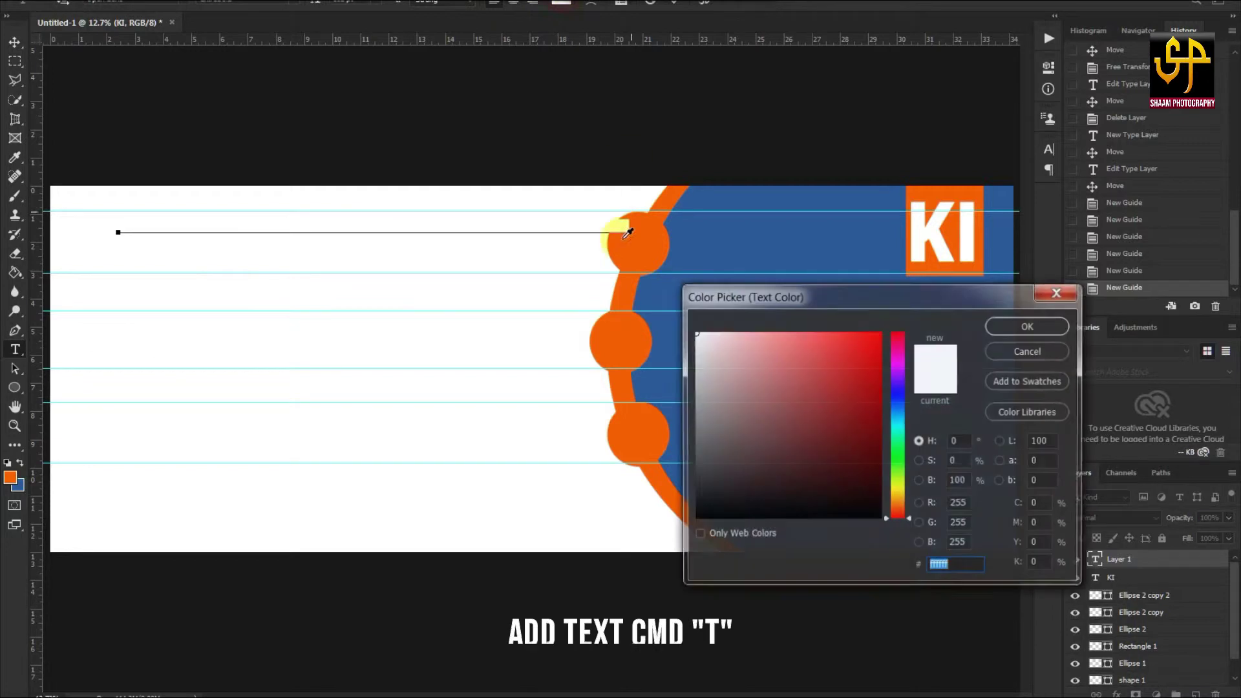
click(696, 516)
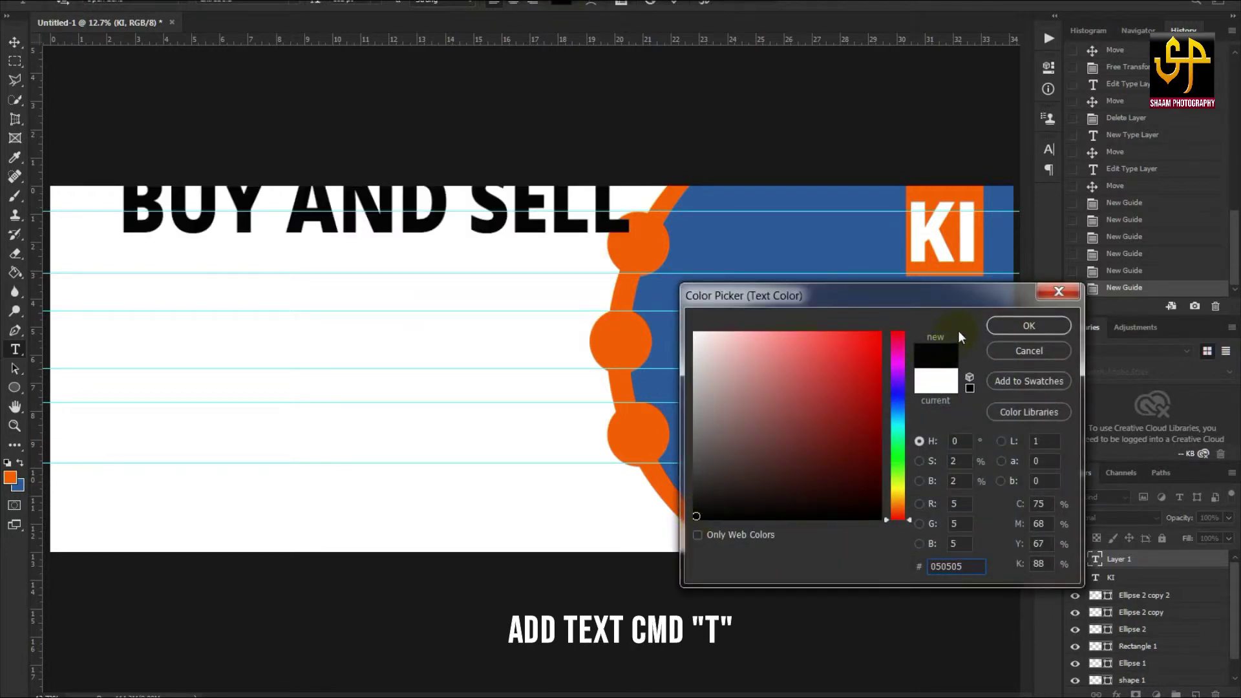
click(1007, 325)
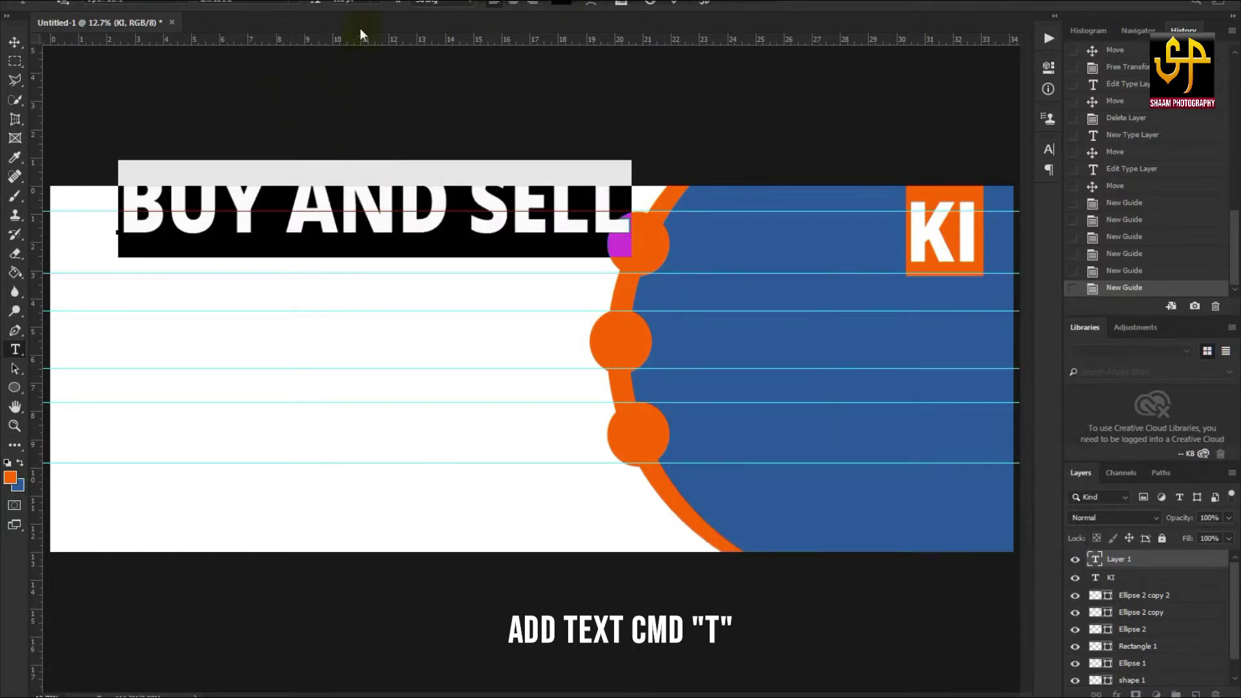
key(alt+Left)
key(alt+Left)
key(alt+Left)
key(alt+Left)
key(alt+Left)
key(alt+Left)
key(alt+Left)
key(alt+Left)
key(alt+Left)
key(alt+Left)
key(alt+Left)
key(ctrl+shift+comma)
key(ctrl+shift+comma)
key(ctrl+shift+comma)
key(ctrl+shift+comma)
key(ctrl+shift+comma)
key(ctrl+shift+comma)
key(ctrl+shift+comma)
key(ctrl+shift+comma)
Place the BUY AND SELL headline at the top-left against a new vertical guide.
click(14, 42)
mouse_move(213, 207)
mouse_down()
mouse_move(233, 232)
mouse_move(217, 256)
mouse_up()
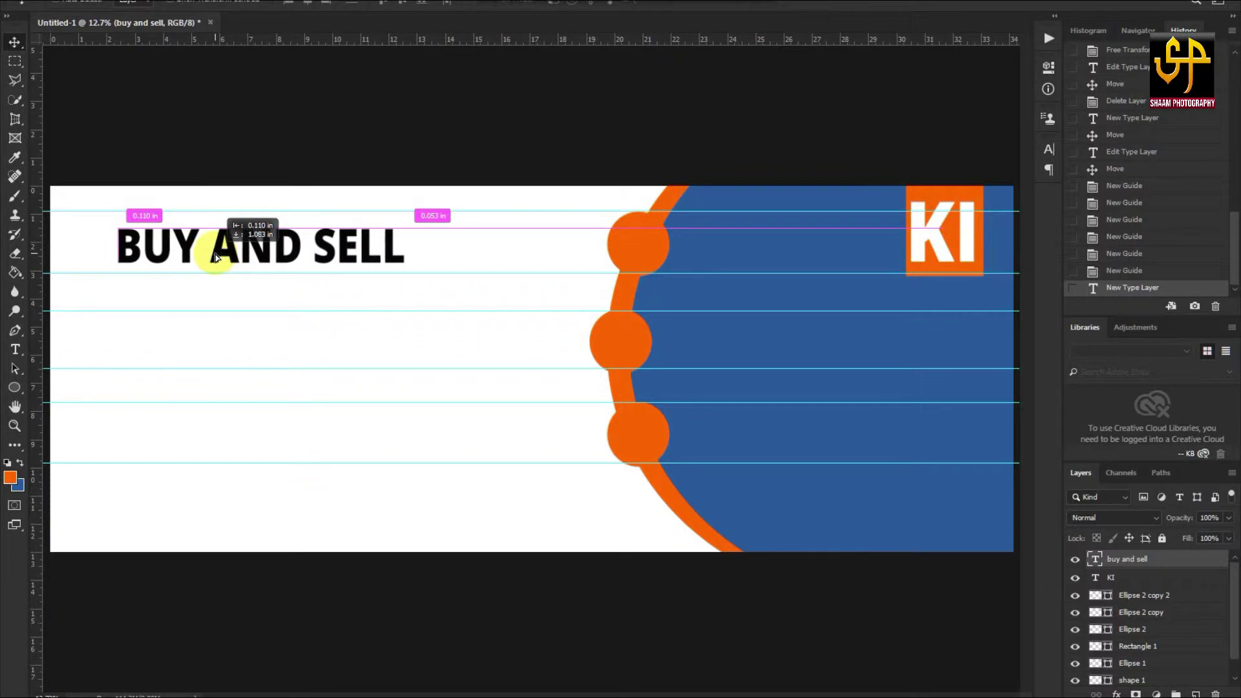
drag(216, 256, 216, 257)
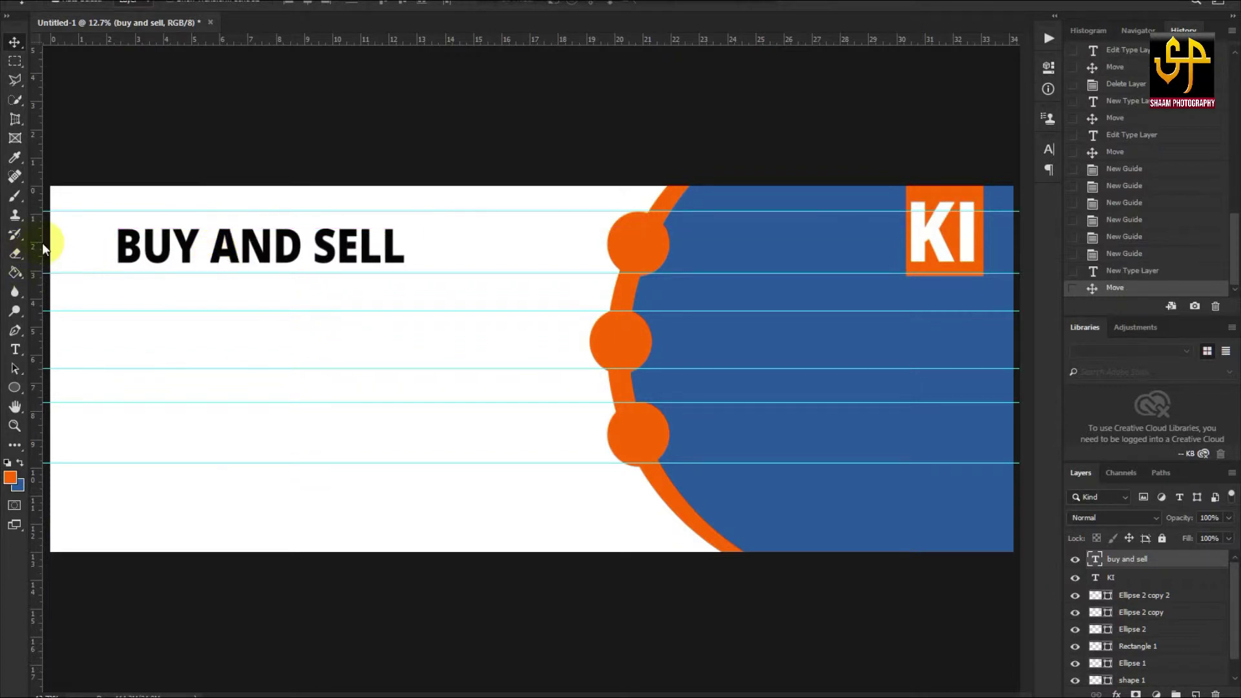
drag(42, 245, 114, 254)
scroll(234, 243, up, 1)
mouse_move(235, 244)
mouse_down()
mouse_move(313, 319)
mouse_move(344, 287)
mouse_up()
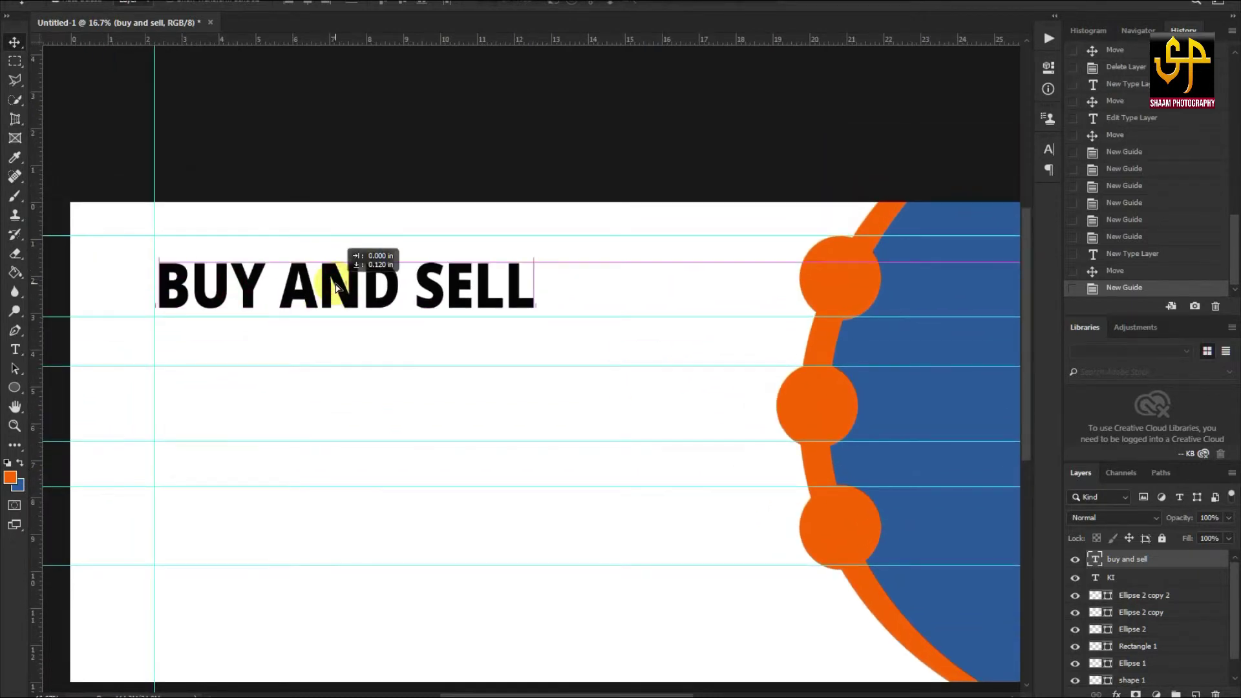
Duplicate the headline layer and move the copy below the original.
key(ctrl+minus)
key(ctrl)
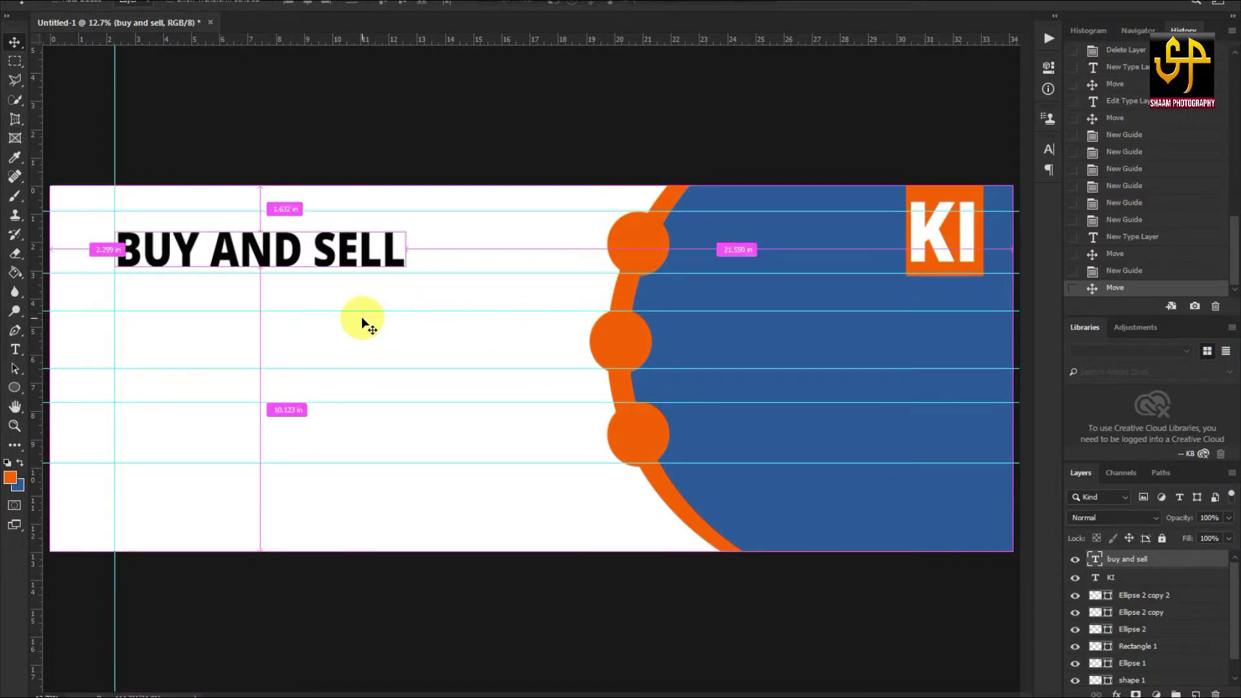
key(ctrl+j)
drag(244, 250, 243, 296)
Retype the lower headline line as 'MOBILES PHONES'.
key(t)
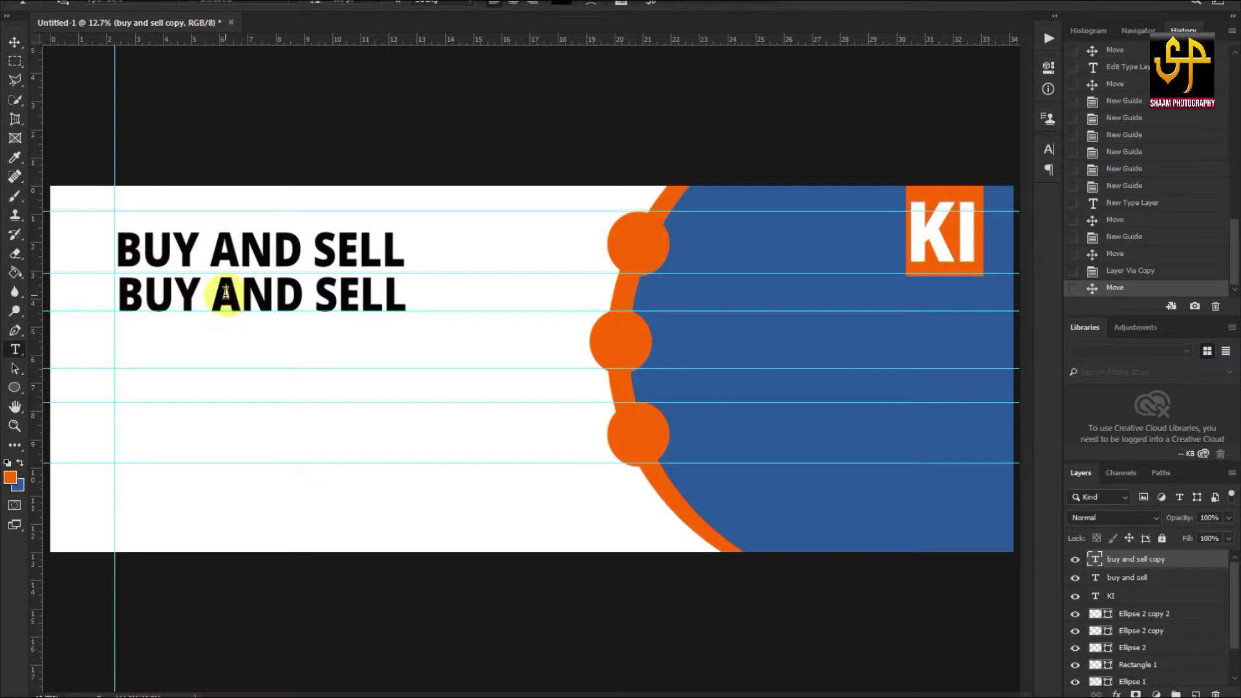
triple_click(226, 296)
text(MOBILE)
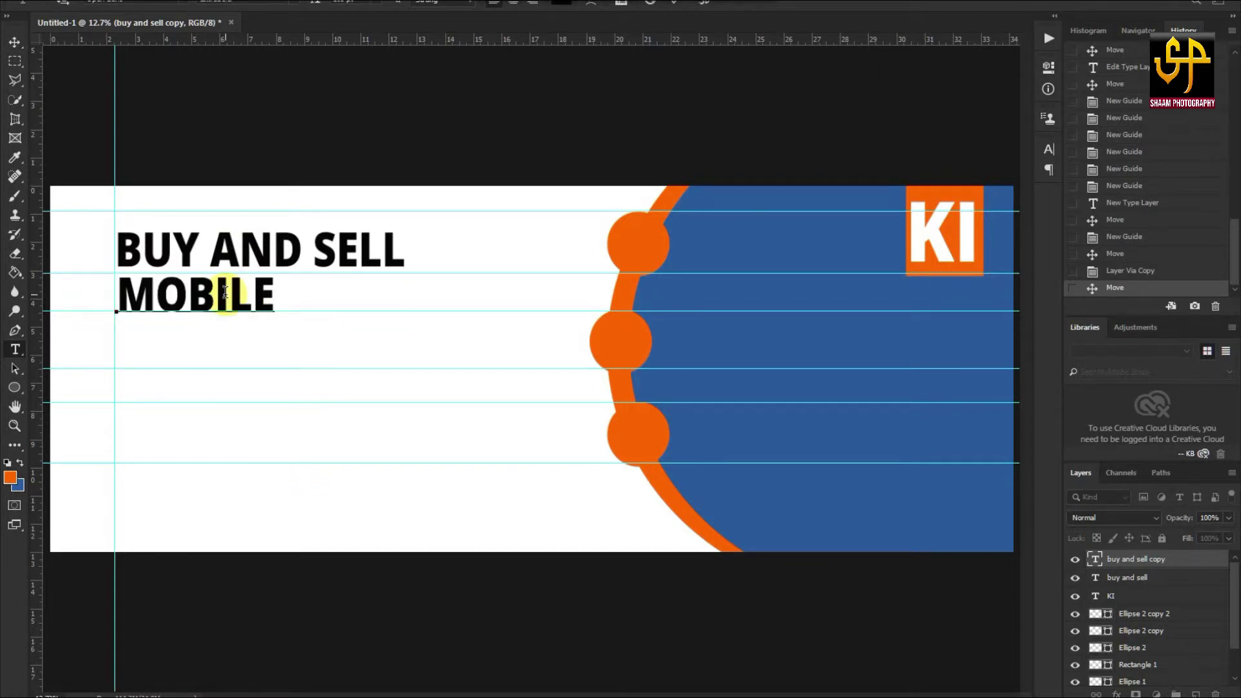
text(S )
text(PHONES)
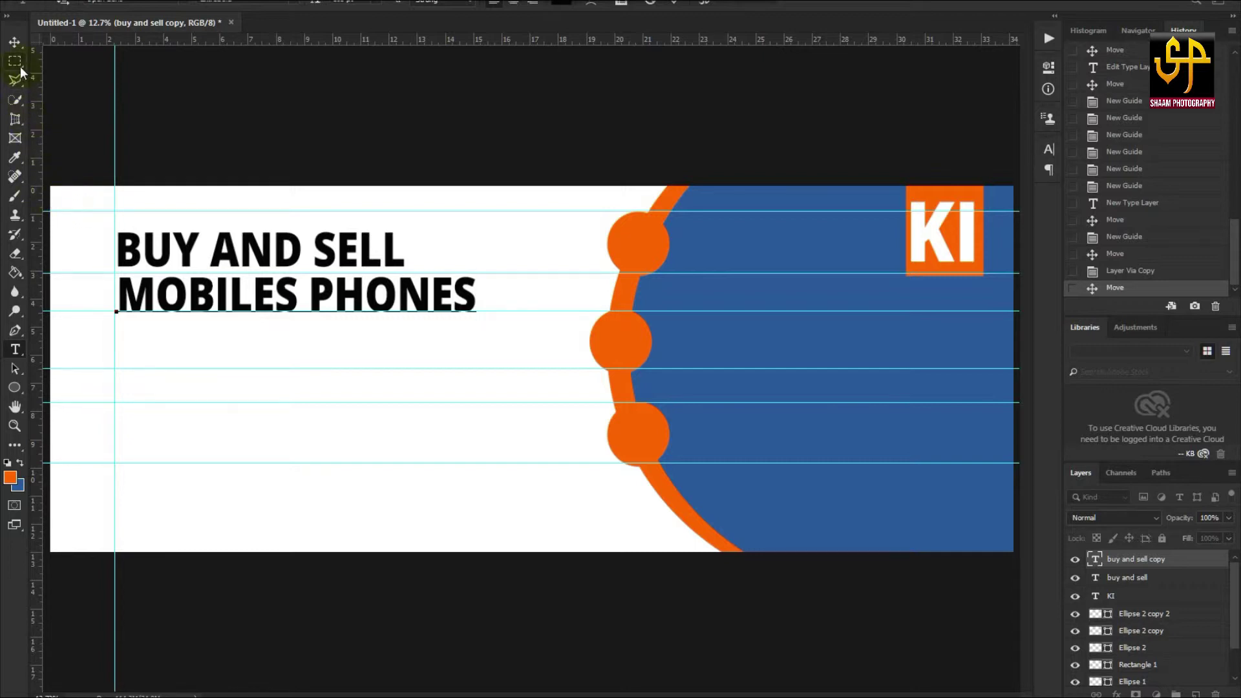
Color the MOBILES PHONES line with the design's orange (fa5c03), sampled from the circle.
triple_click(396, 305)
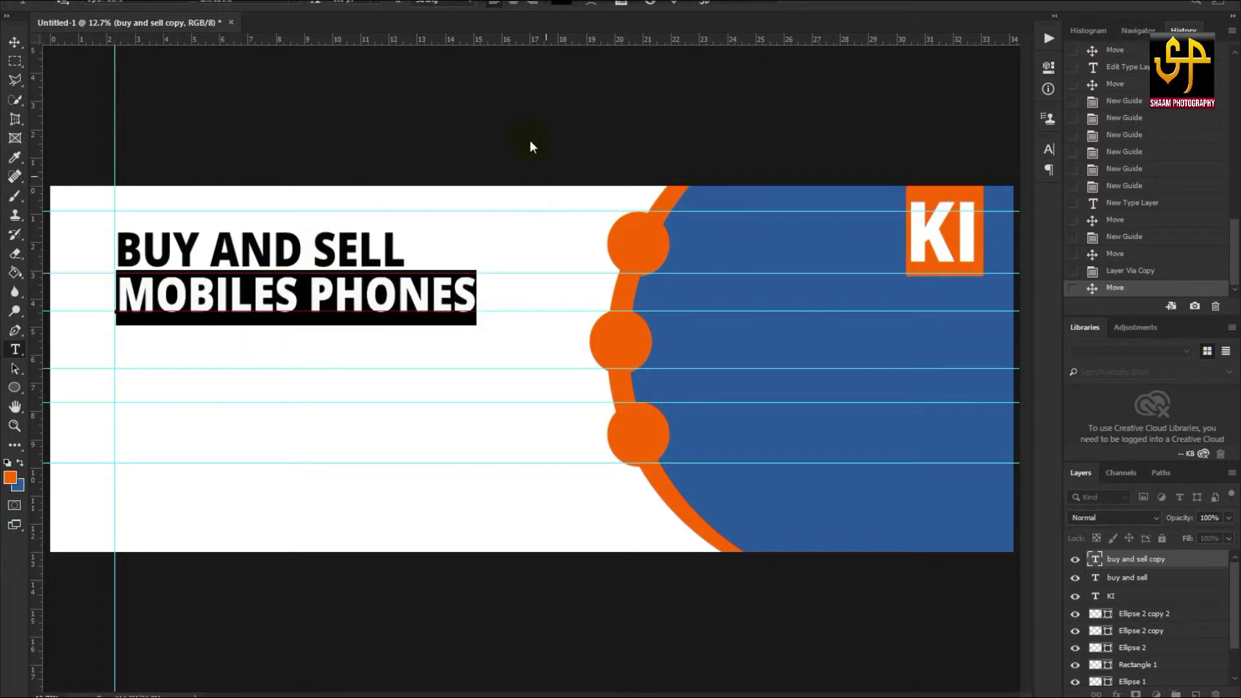
click(558, 3)
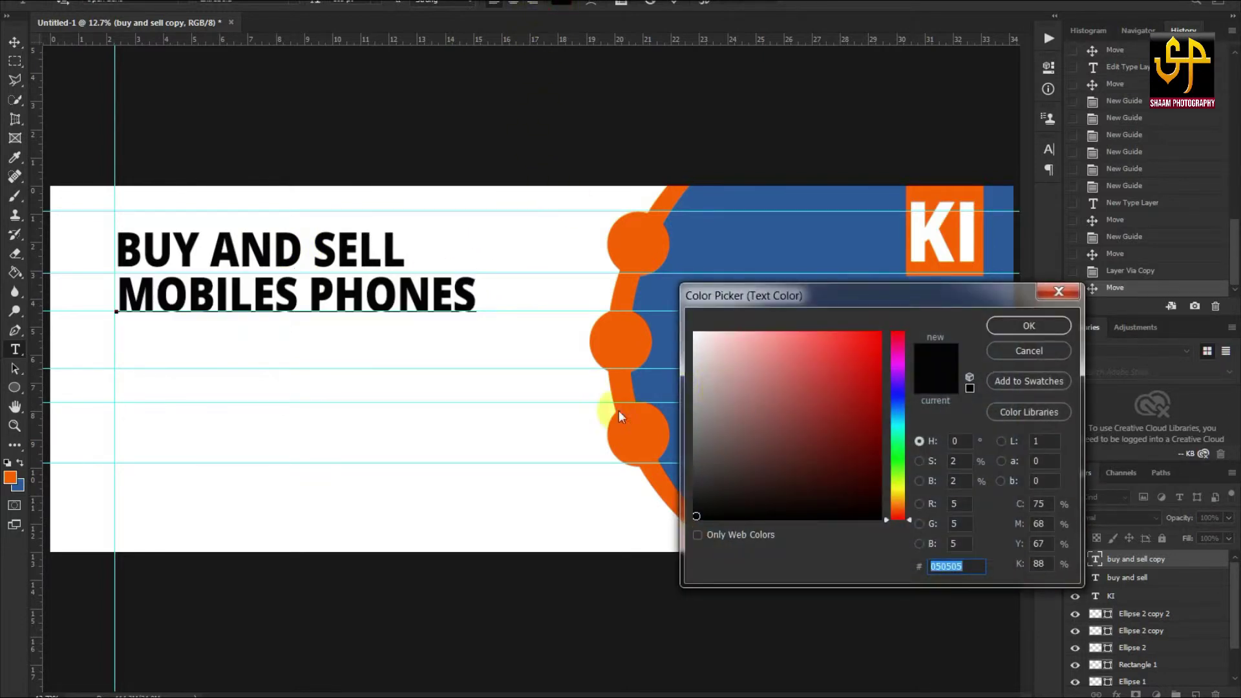
click(637, 323)
click(1041, 326)
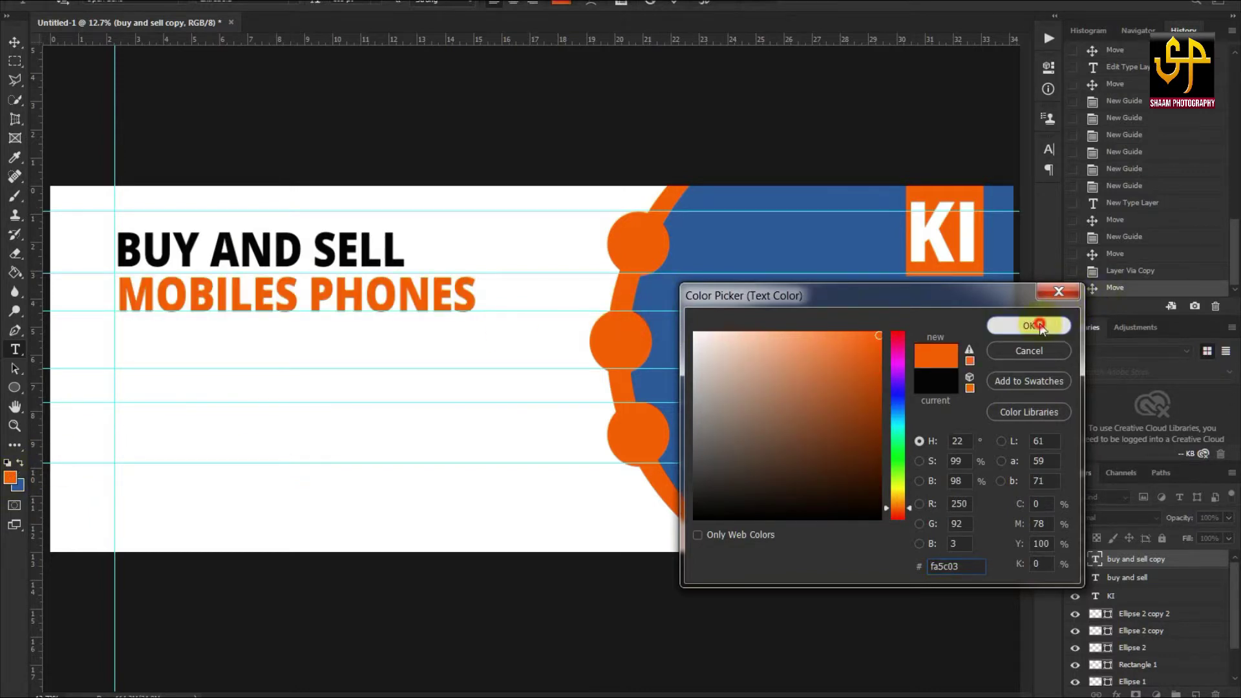
click(15, 42)
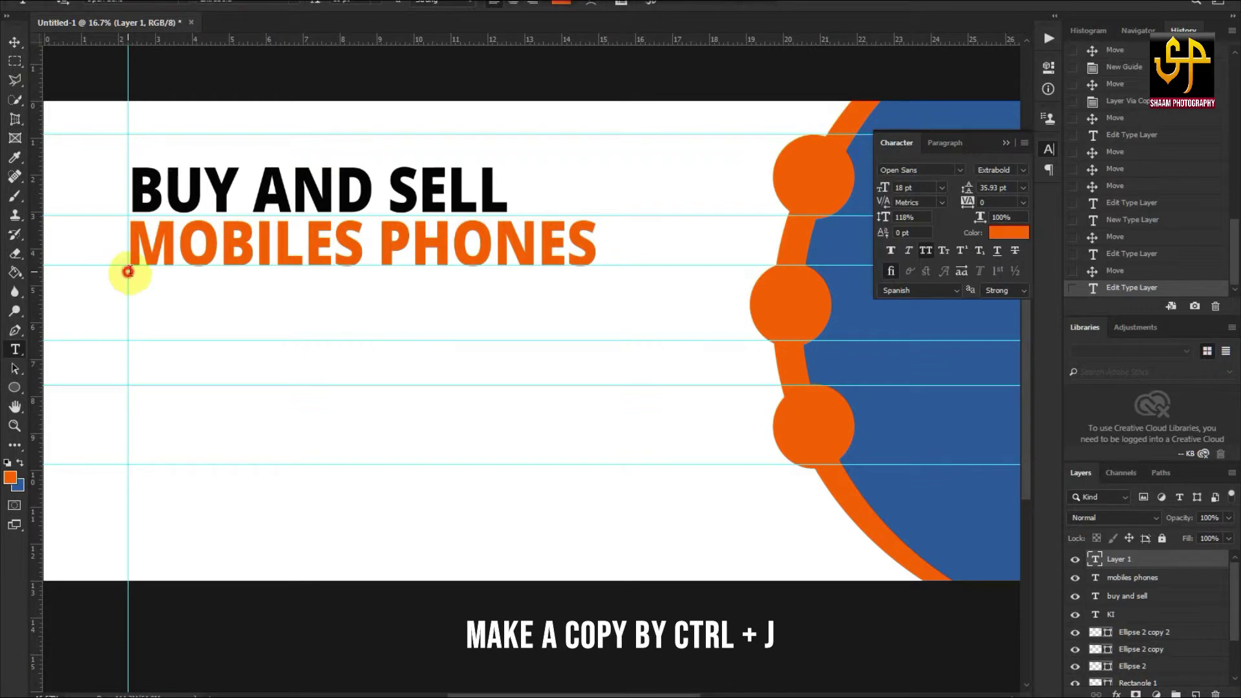
Reposition the MOBILES PHONES text and draw a paragraph text box below the headline.
drag(128, 270, 252, 327)
click(14, 42)
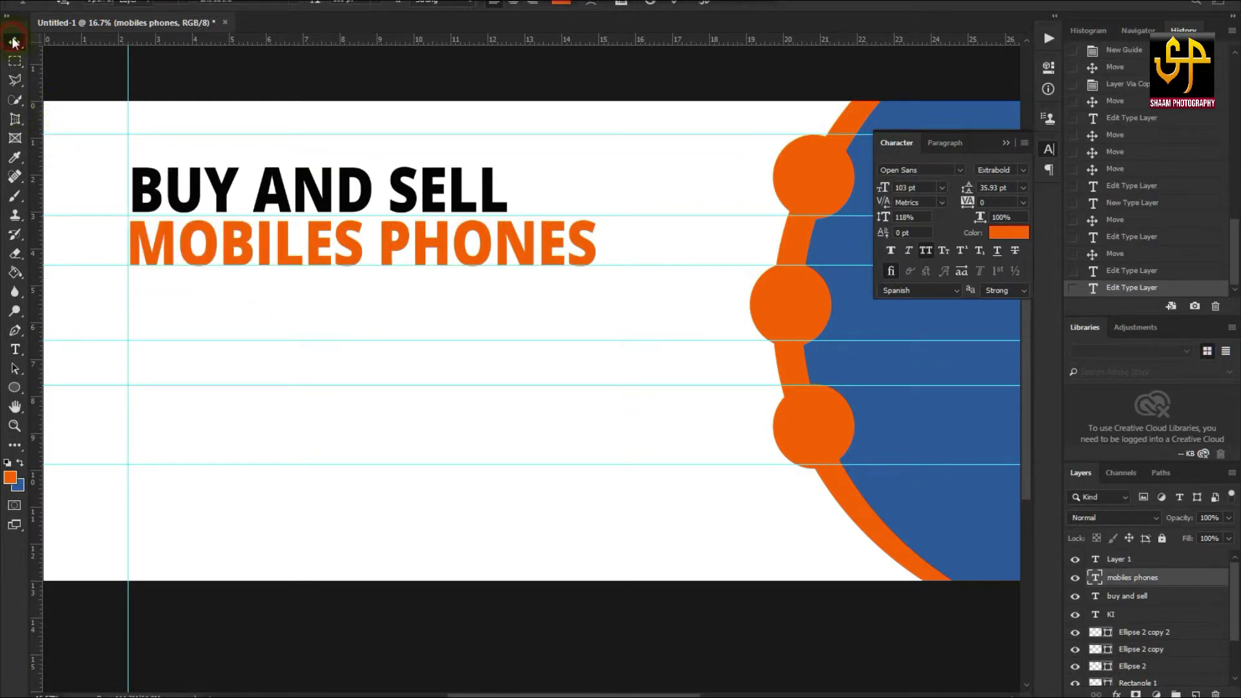
key(t)
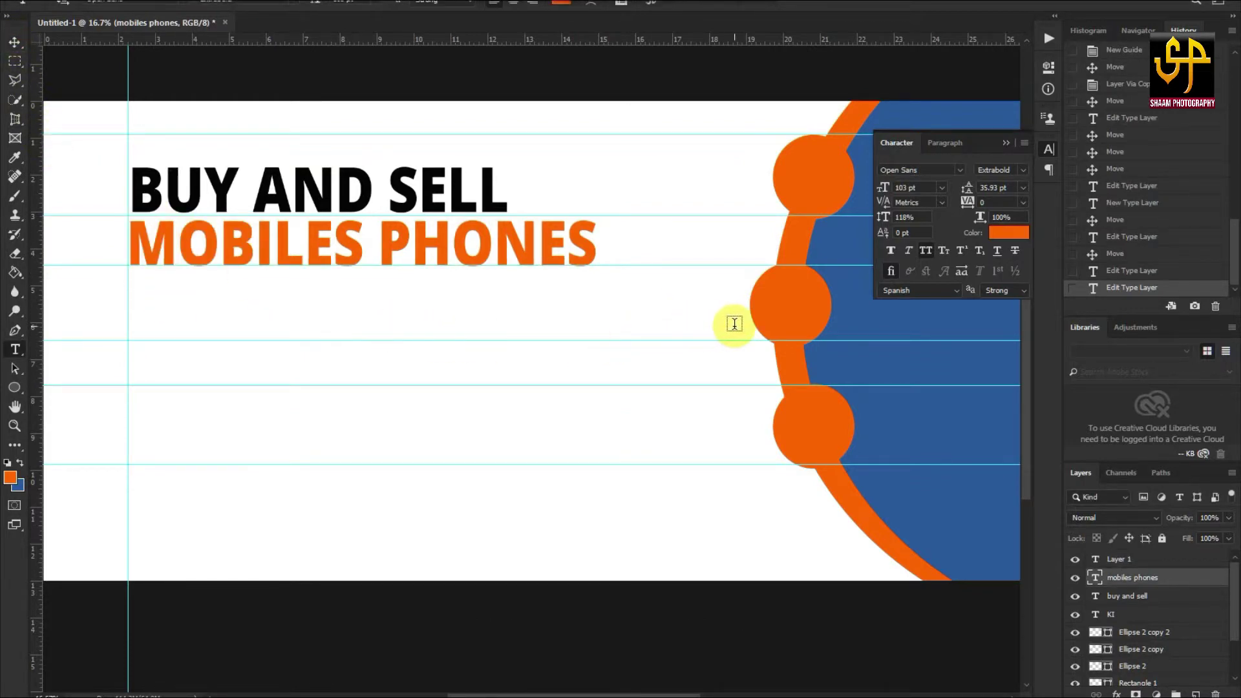
mouse_move(749, 339)
mouse_down()
mouse_move(470, 278)
mouse_move(125, 265)
mouse_up()
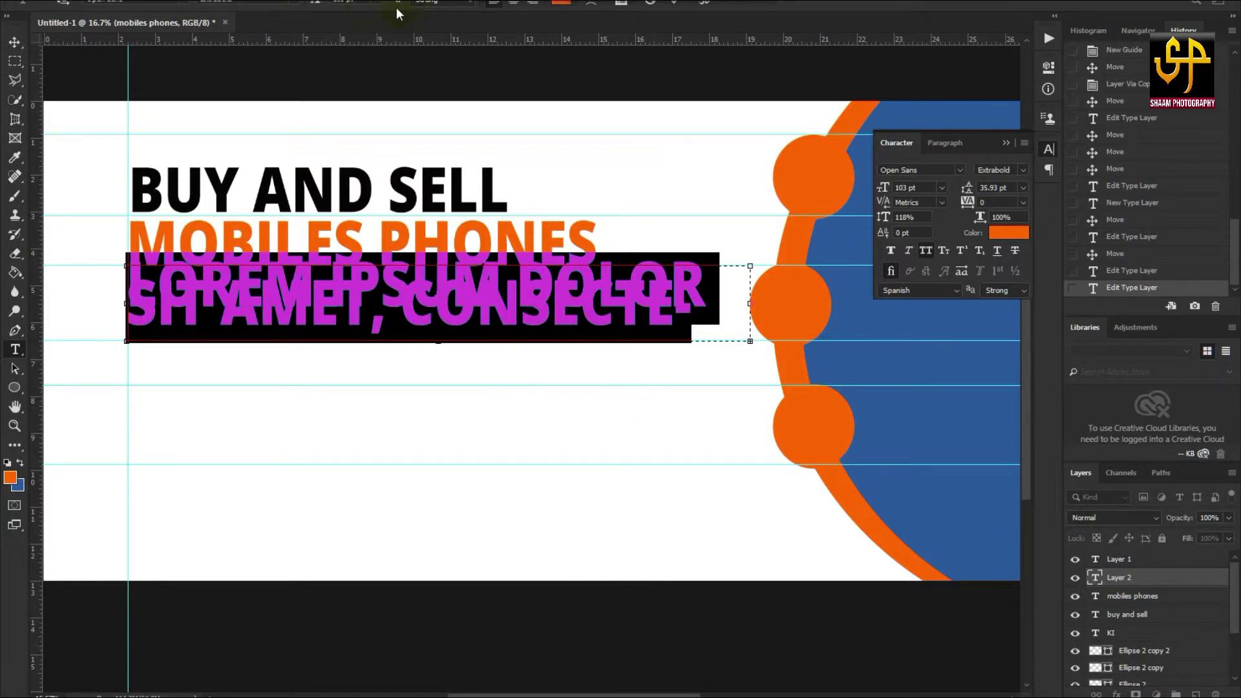
Shrink the placeholder paragraph's font size, justify it on both edges, and narrow its box.
click(371, 4)
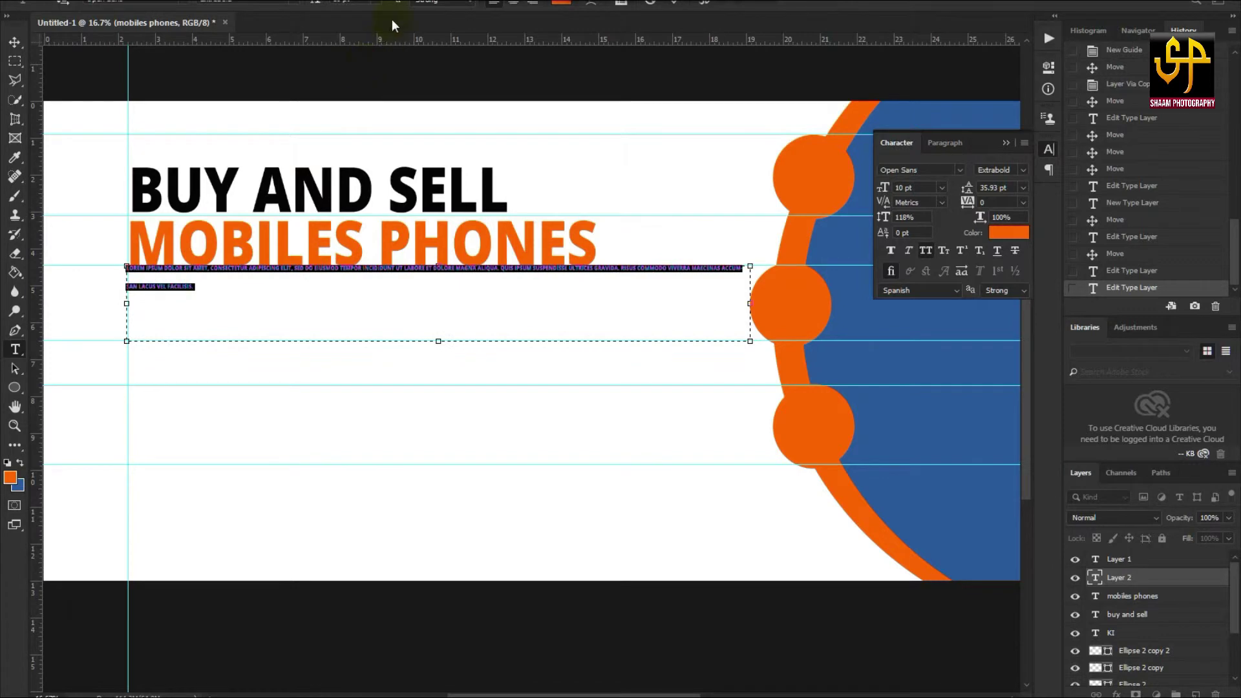
click(377, 142)
click(945, 142)
click(1014, 170)
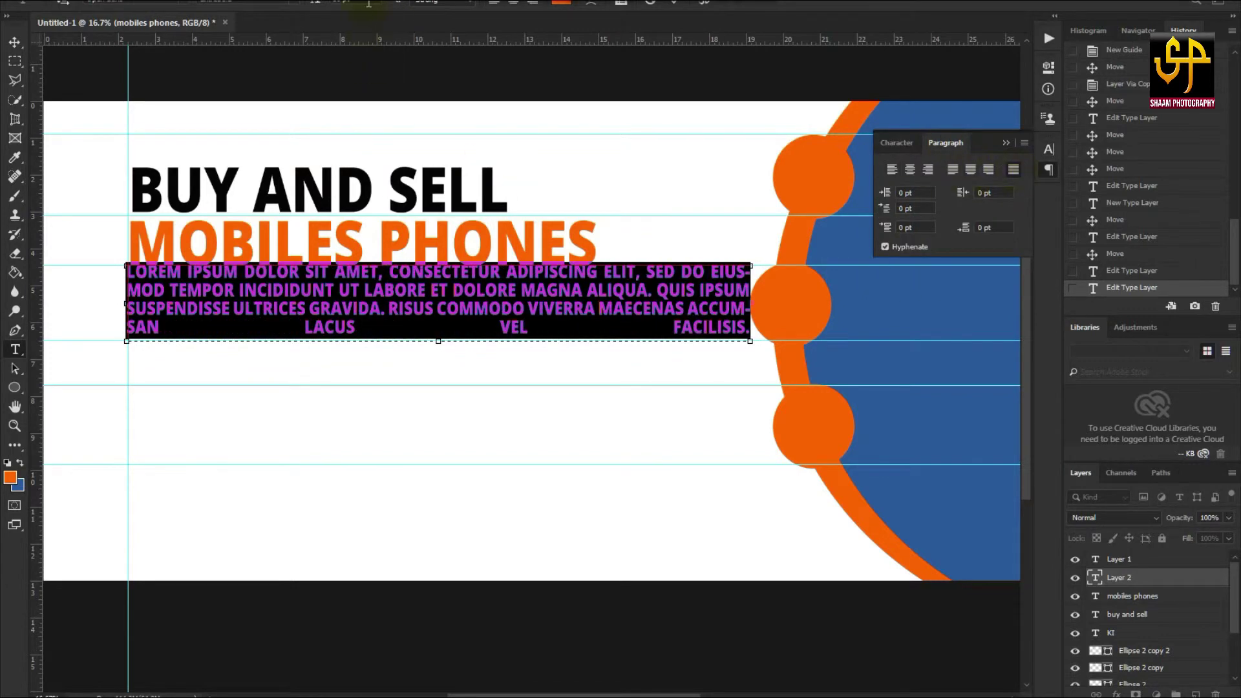
click(553, 330)
drag(750, 304, 692, 305)
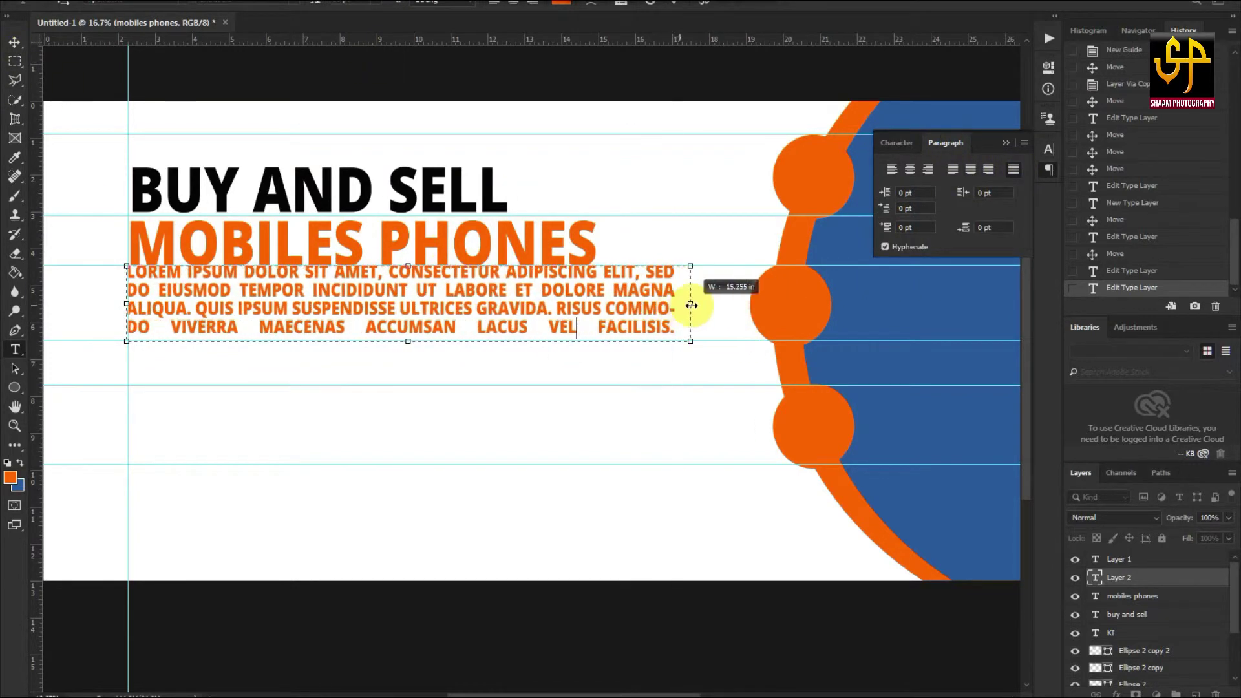
ctrl+drag(377, 285, 379, 297)
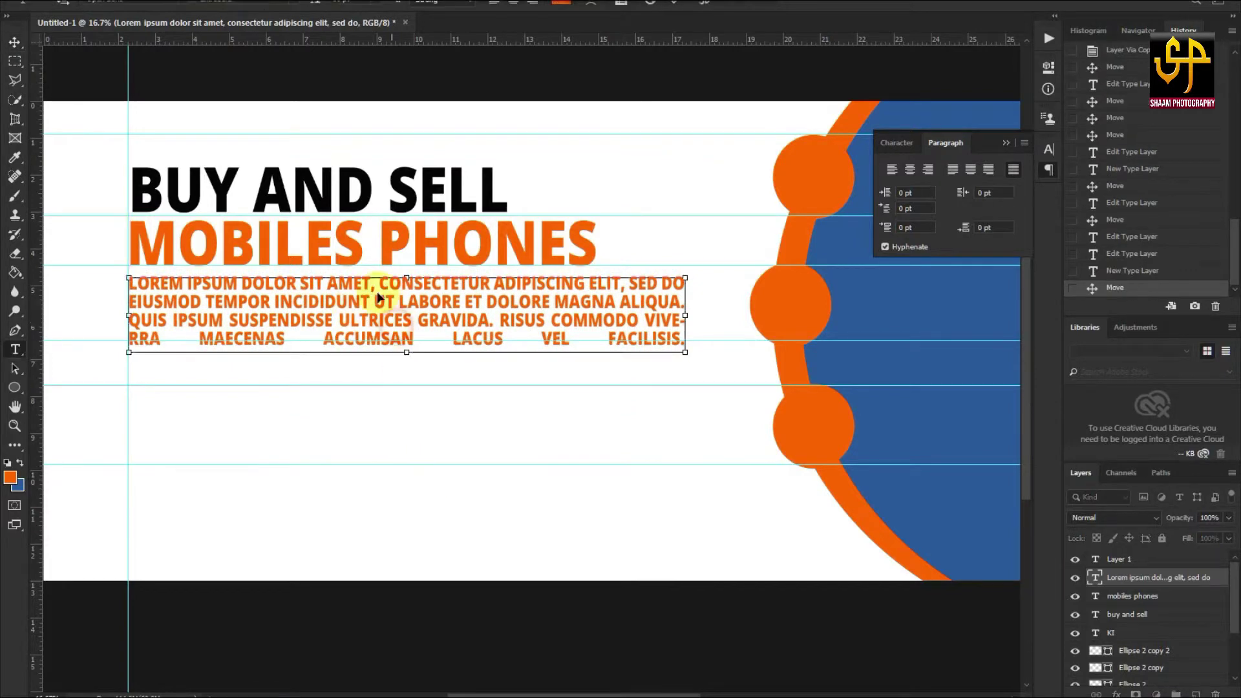
Switch the paragraph from bold to Regular weight and slightly widen its box.
key(ctrl+a)
click(227, 1)
click(246, 33)
click(14, 41)
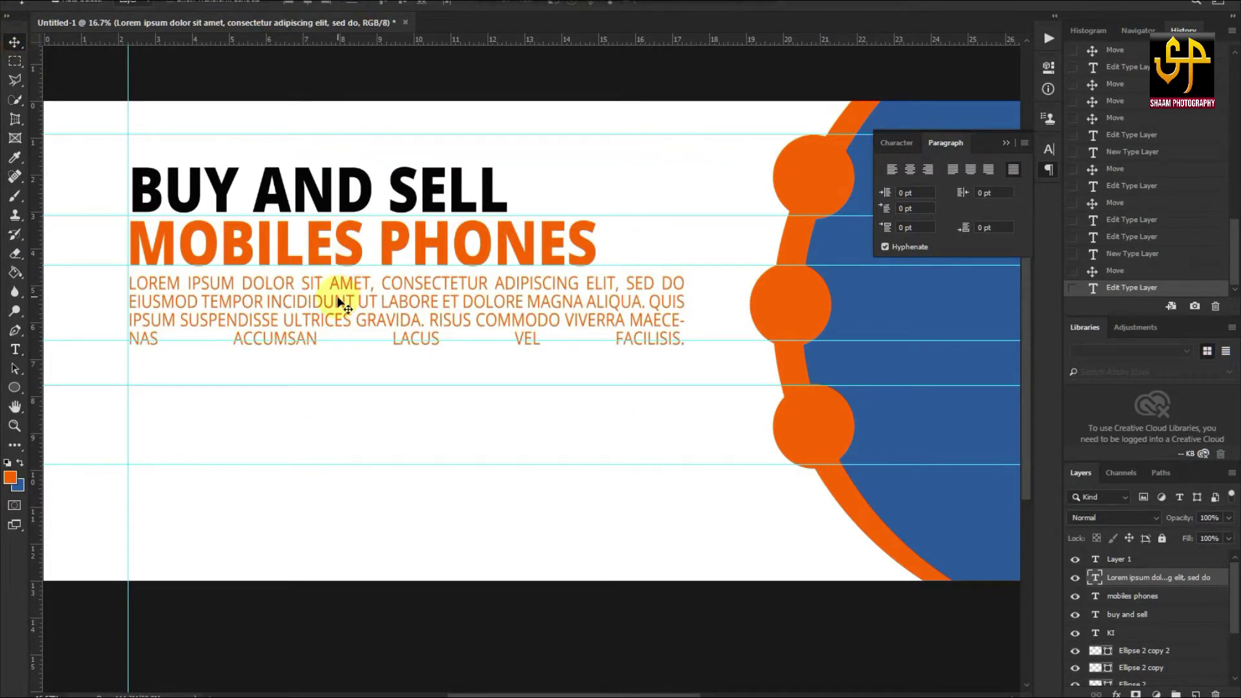
double_click(365, 316)
mouse_move(692, 314)
mouse_down()
mouse_move(714, 319)
mouse_move(698, 314)
mouse_up()
click(14, 41)
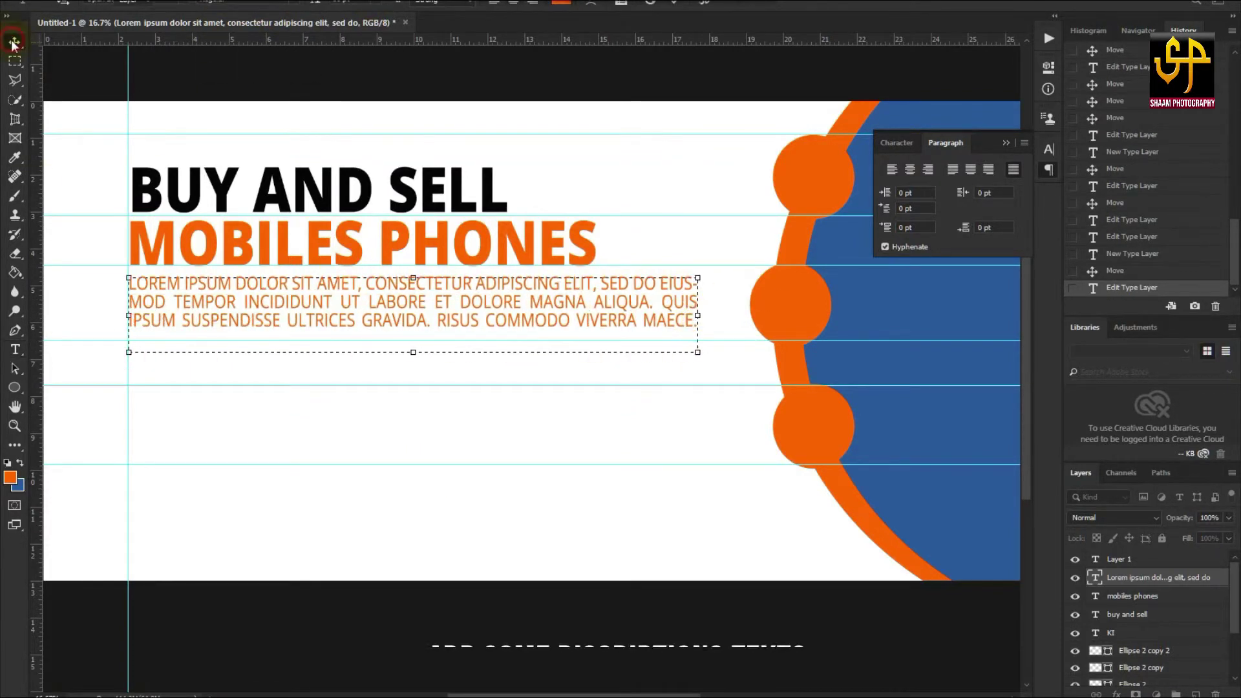
key(t)
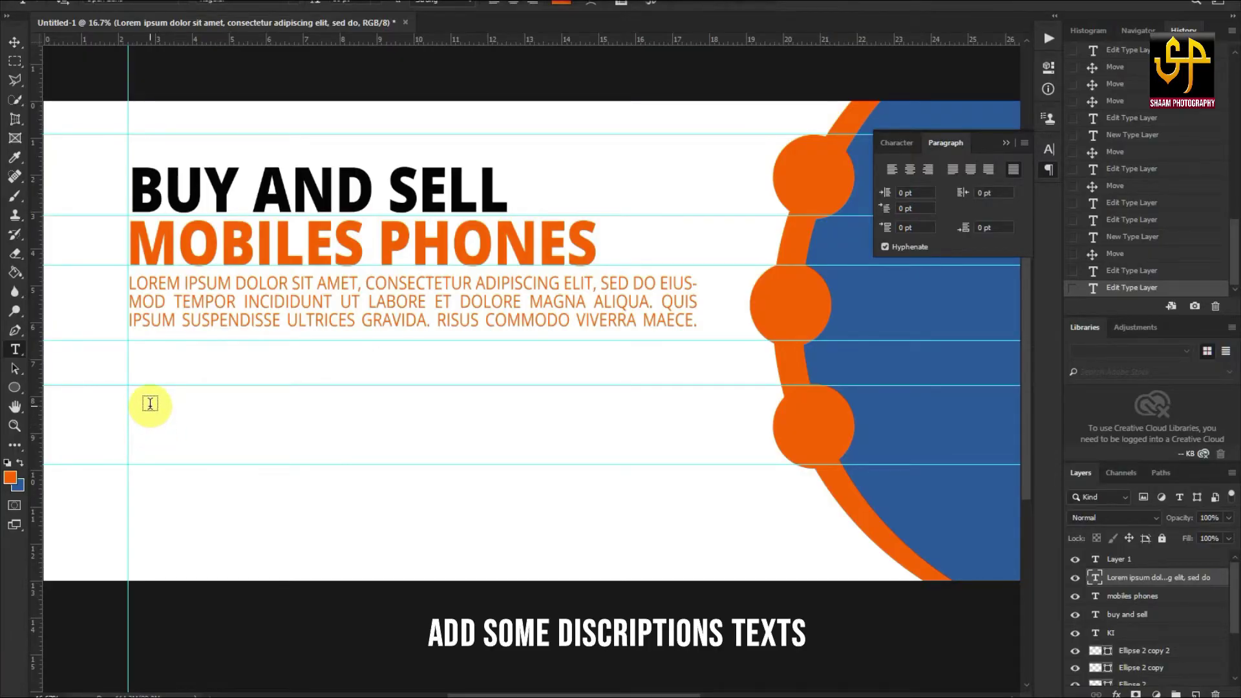
click(146, 361)
text(W.YOURC)
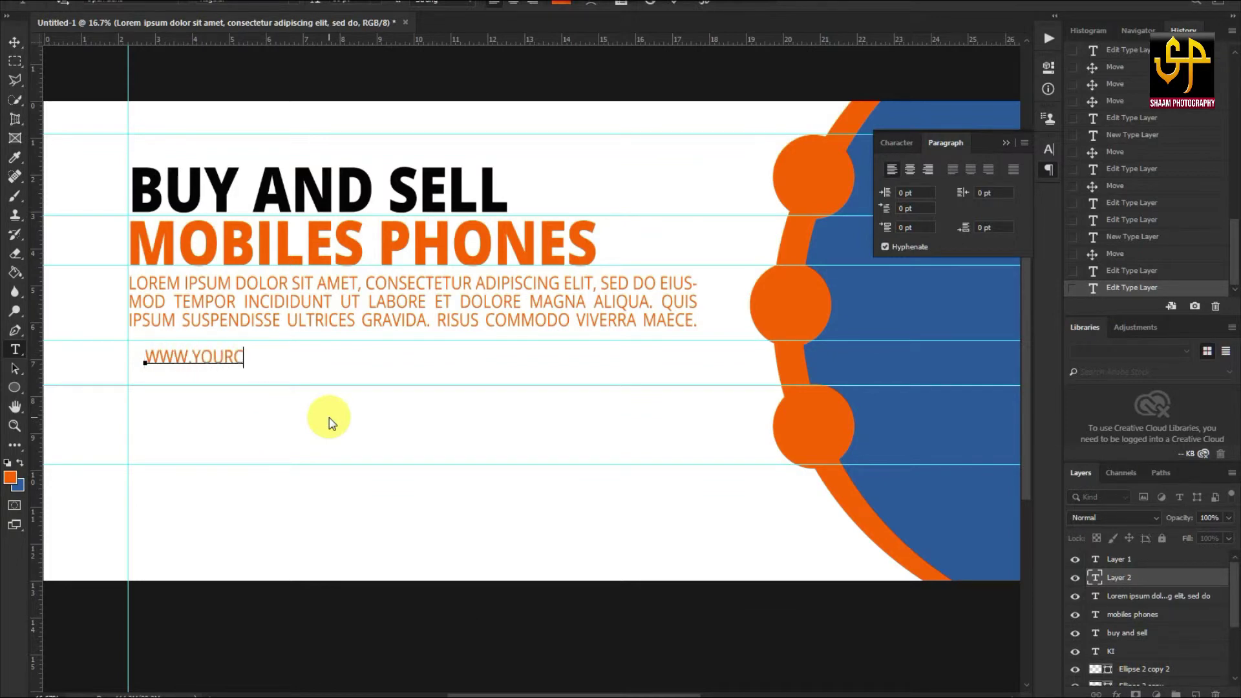
text(OMPNAYNAME.COM)
key(ctrl+a)
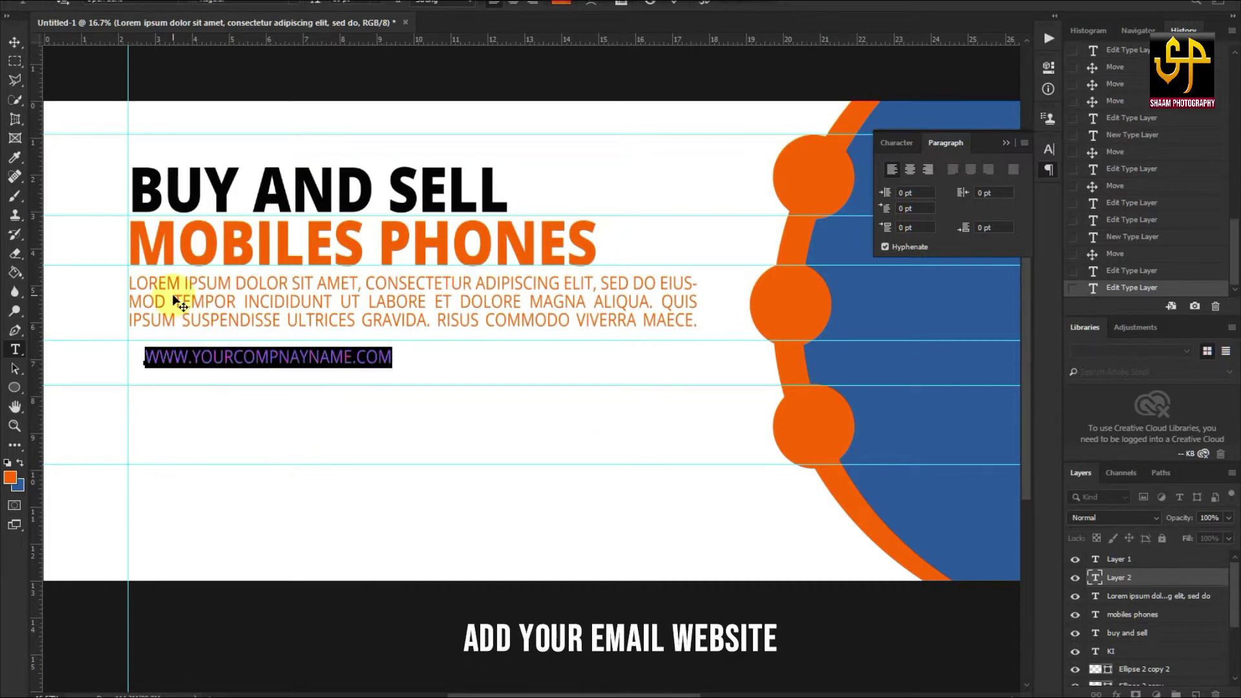
click(14, 40)
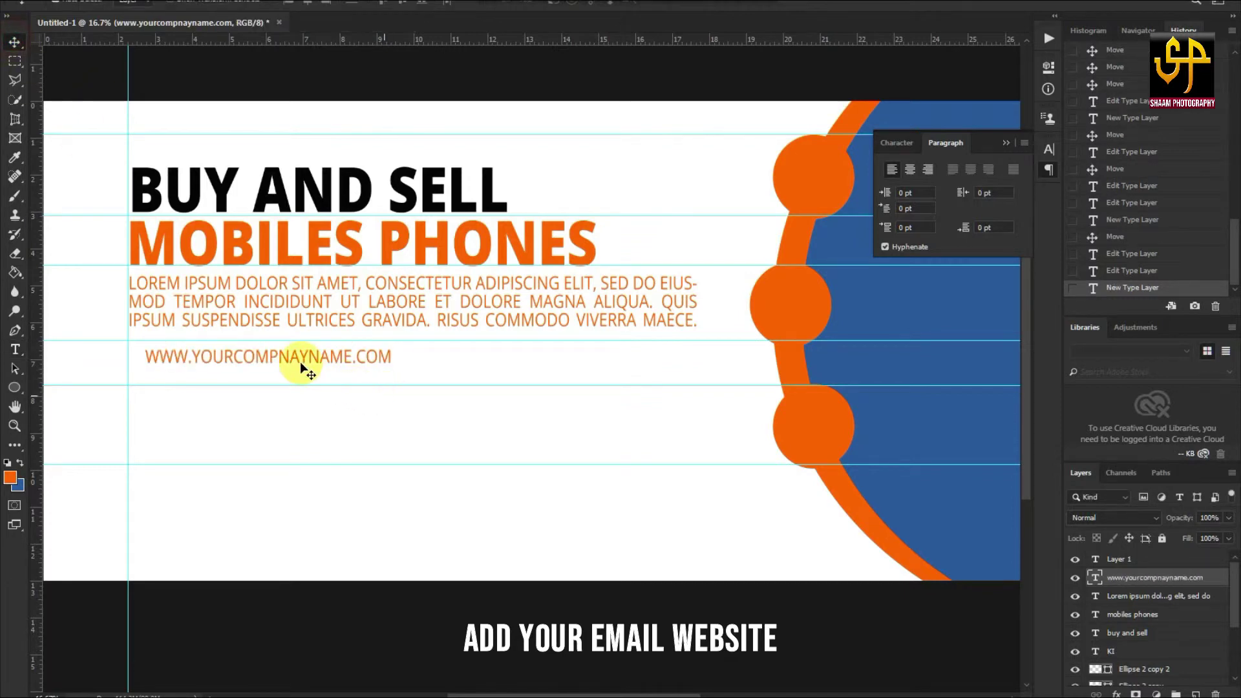
drag(318, 354, 281, 364)
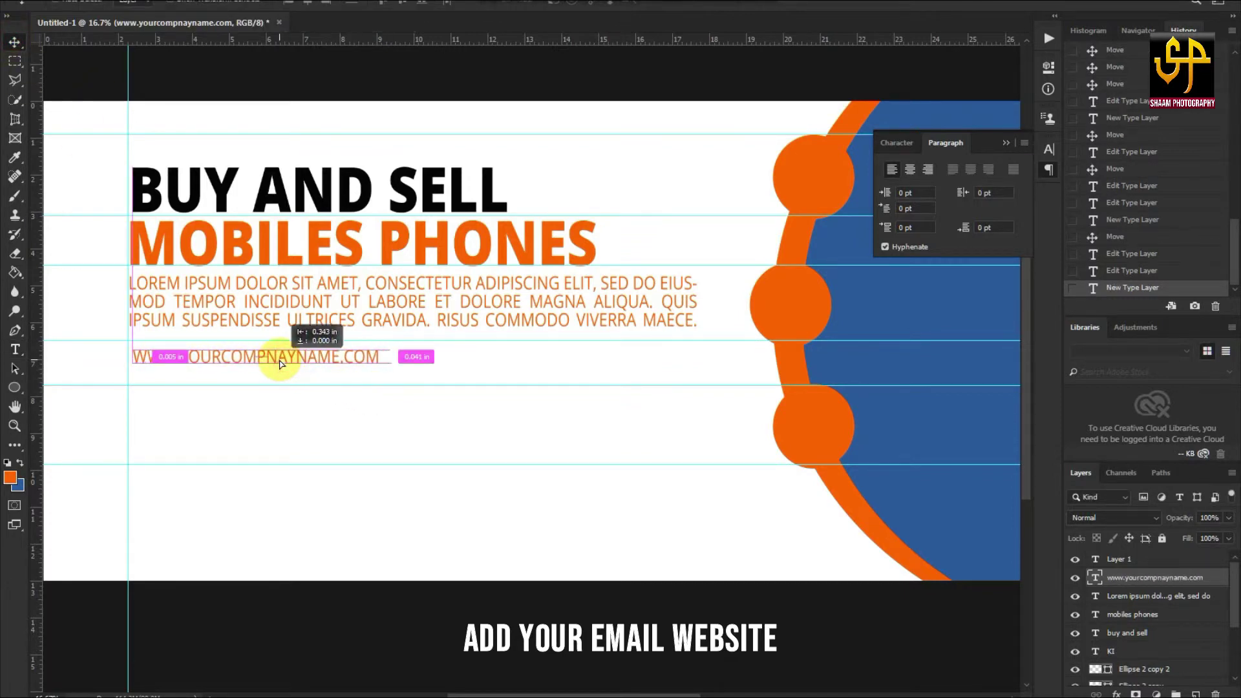
drag(280, 363, 280, 363)
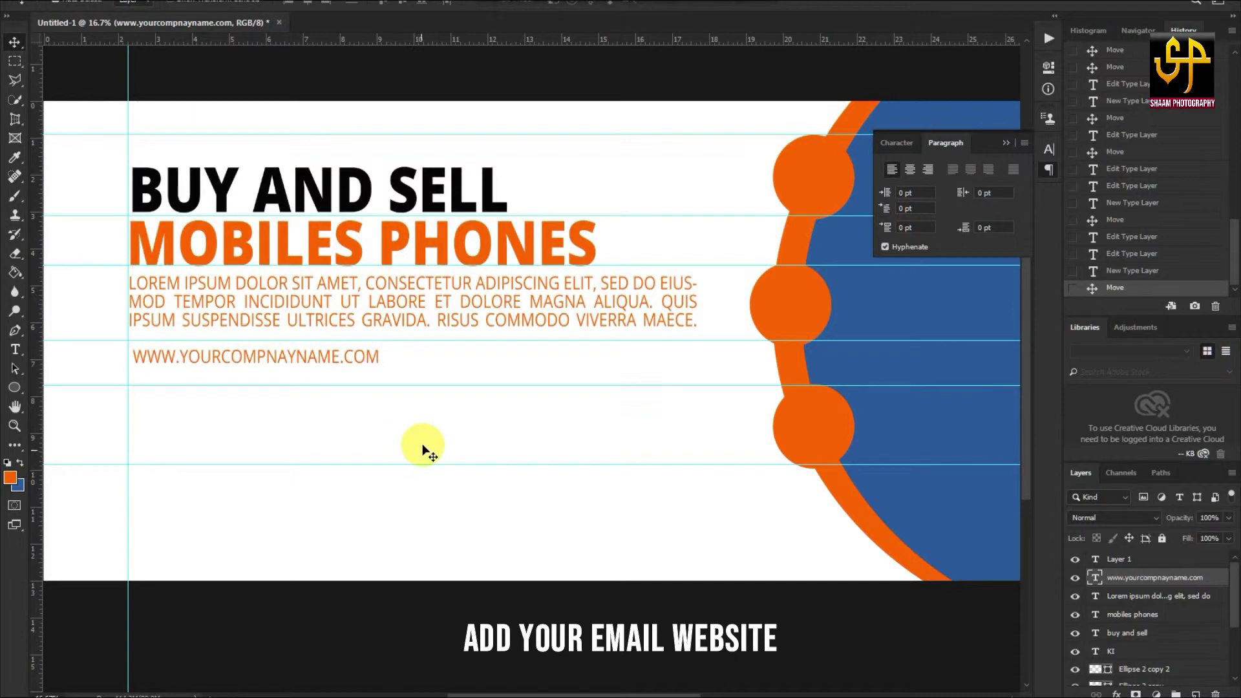
key(ctrl+j)
Move the duplicate right and change its text to 'EMAILOURCOMPNAYNAME.COM'.
drag(279, 358, 588, 360)
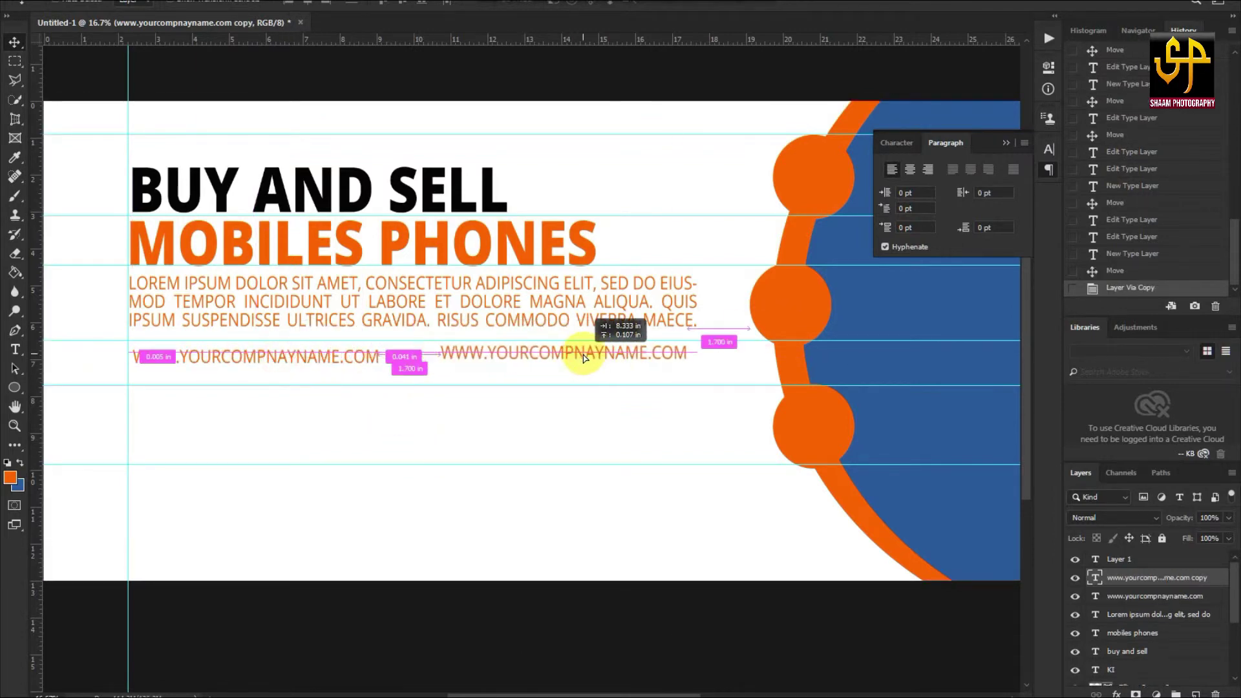
drag(589, 360, 598, 364)
key(t)
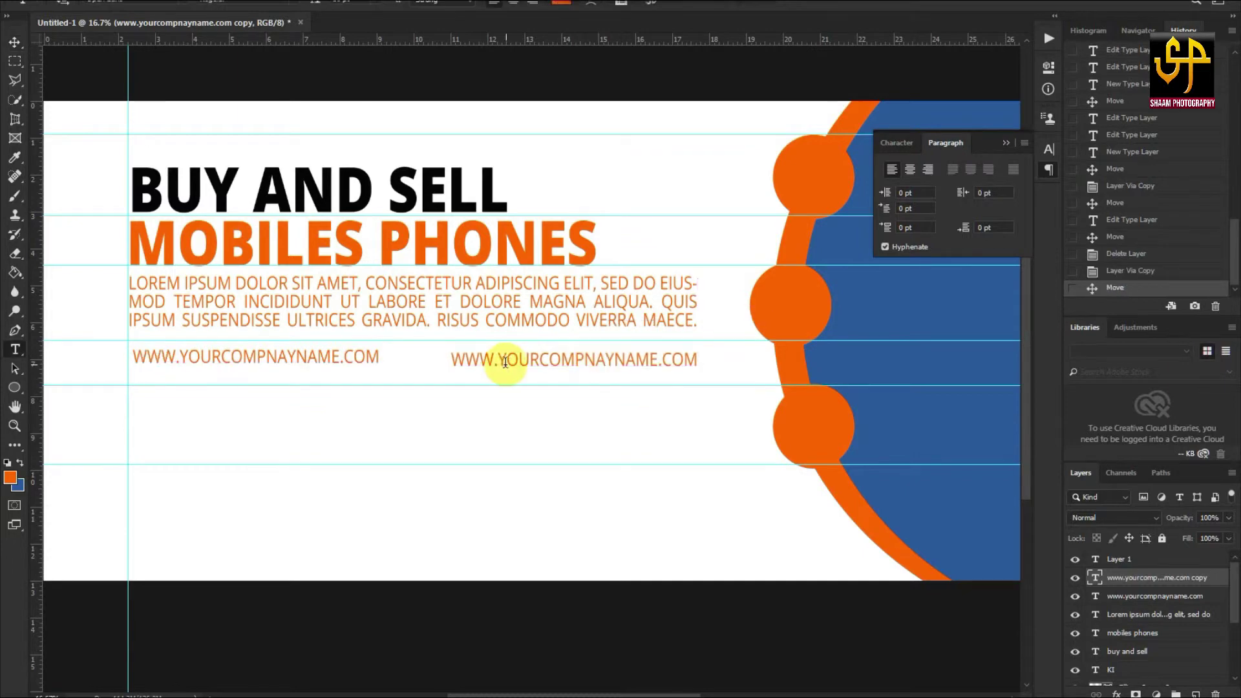
drag(506, 362, 434, 370)
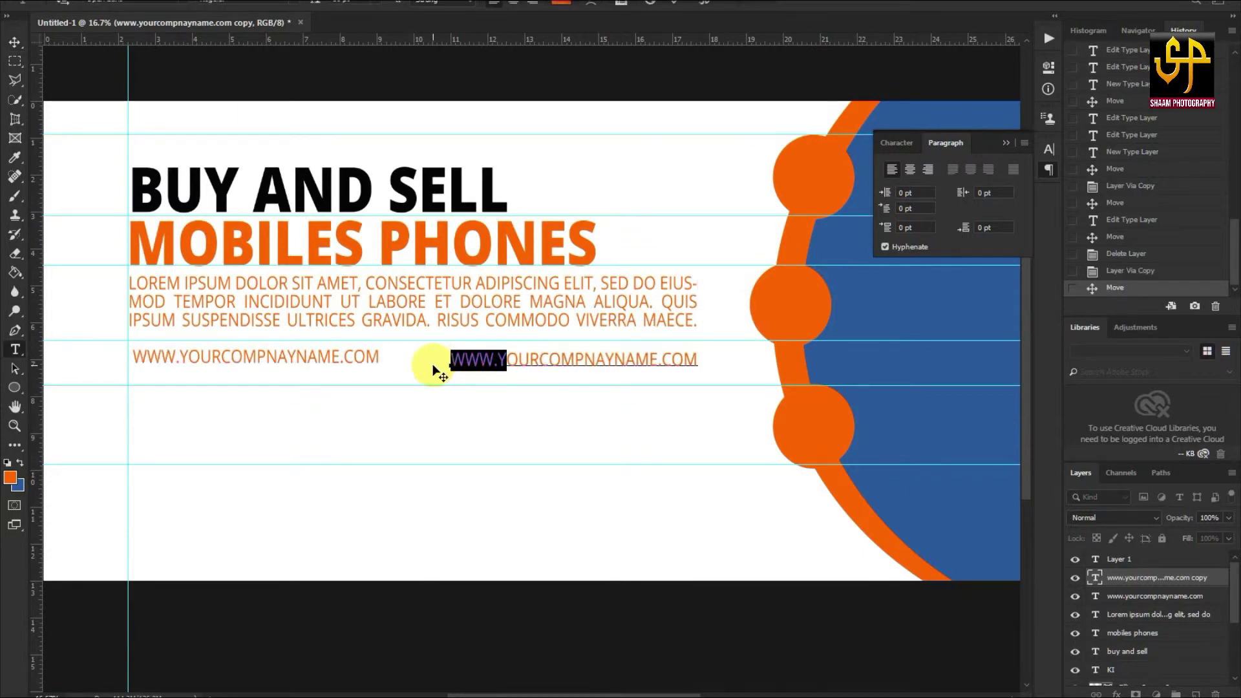
text(EMAIL)
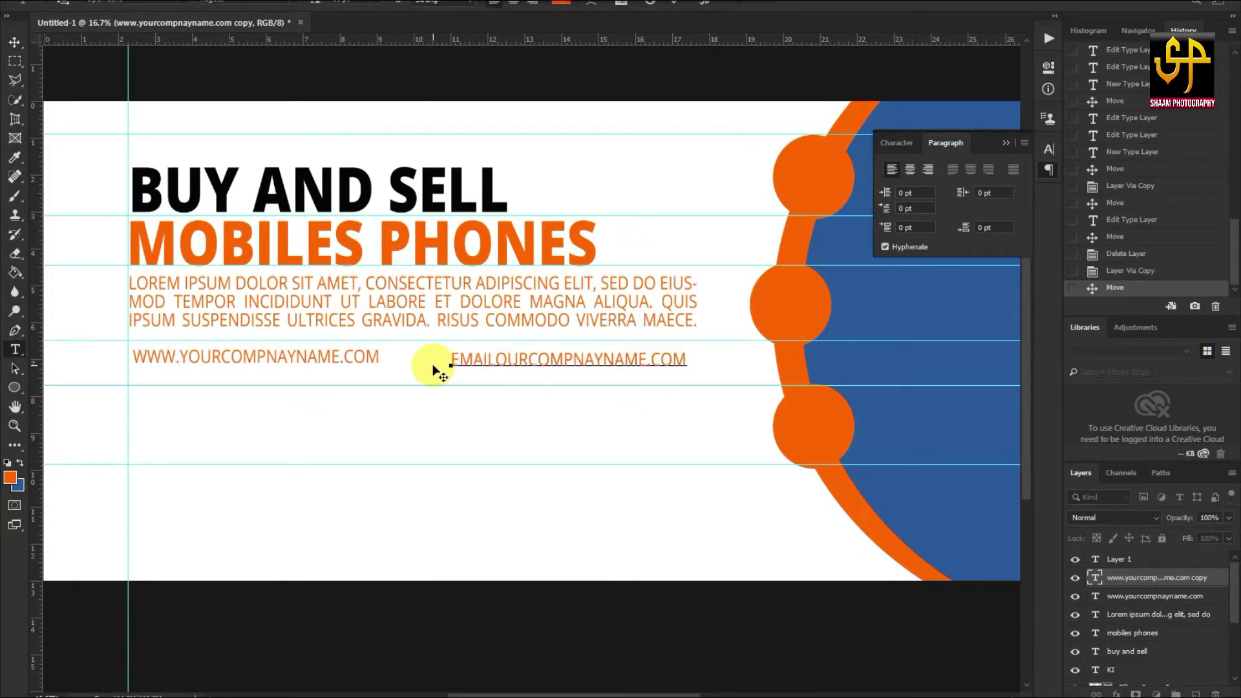
text(:)
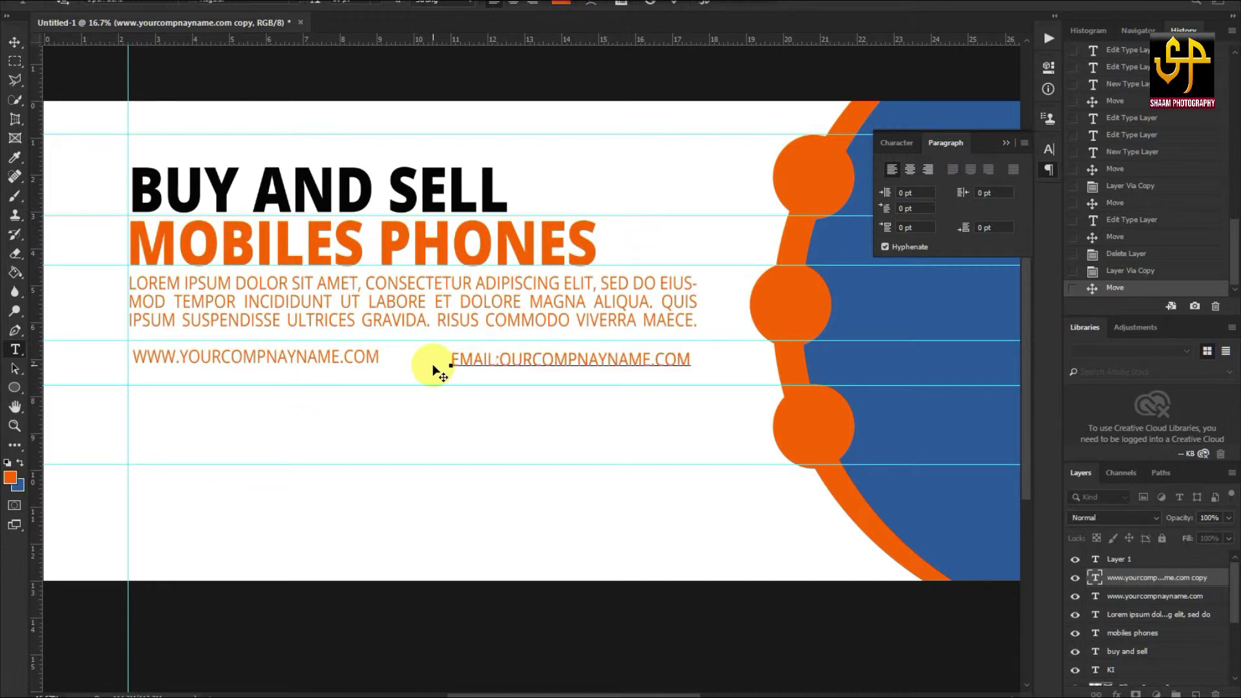
key(BackSpace)
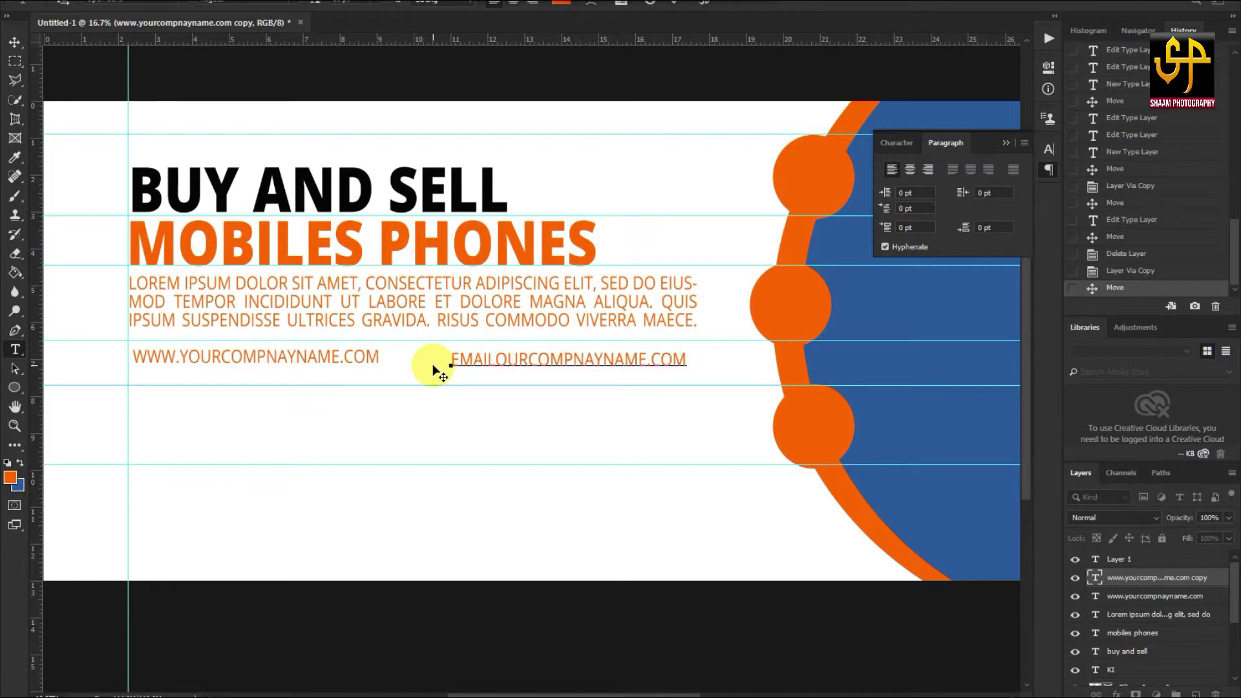
click(16, 44)
Align the email line with the website line and flush with the paragraph's right edge.
drag(554, 327, 562, 362)
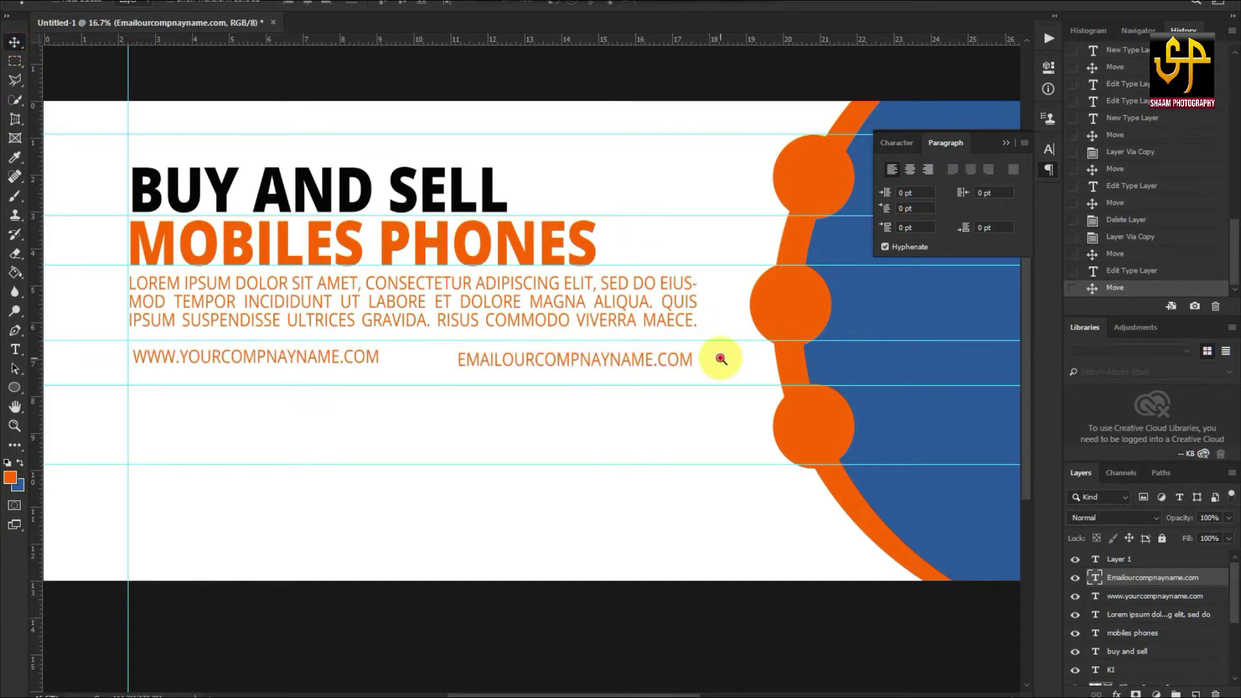
click(719, 359)
key(ctrl+plus)
key(ctrl+plus)
key(ctrl+plus)
key(ctrl+plus)
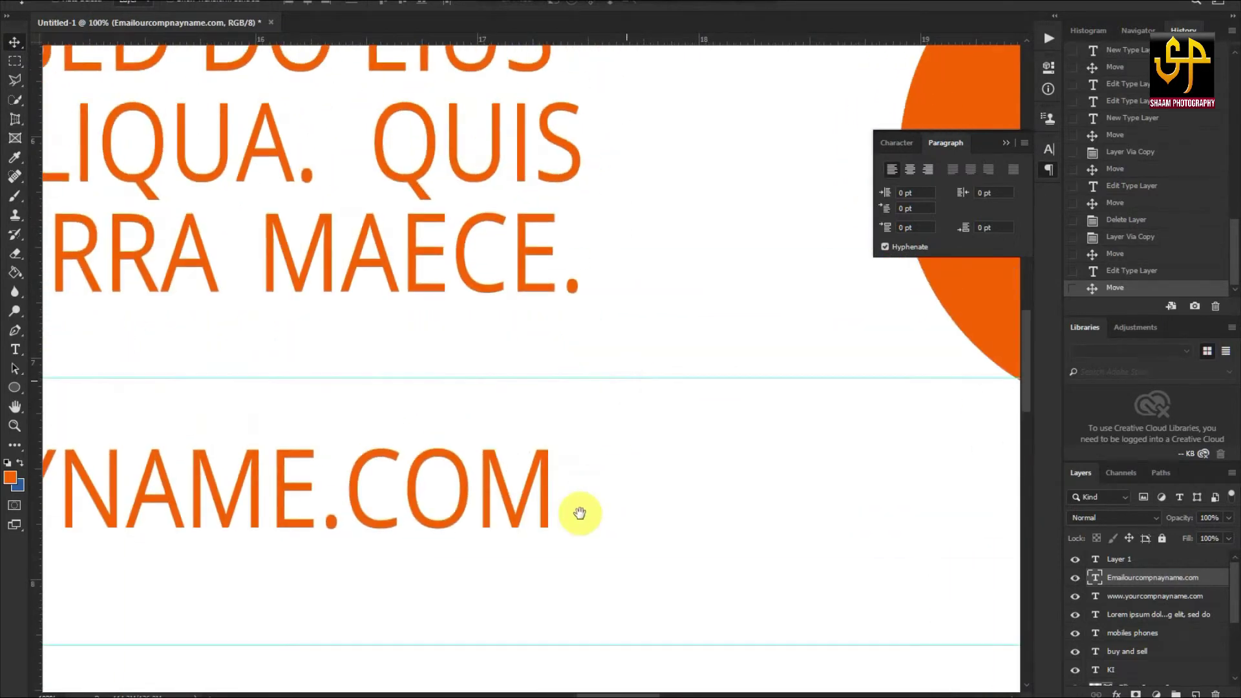
drag(492, 514, 525, 514)
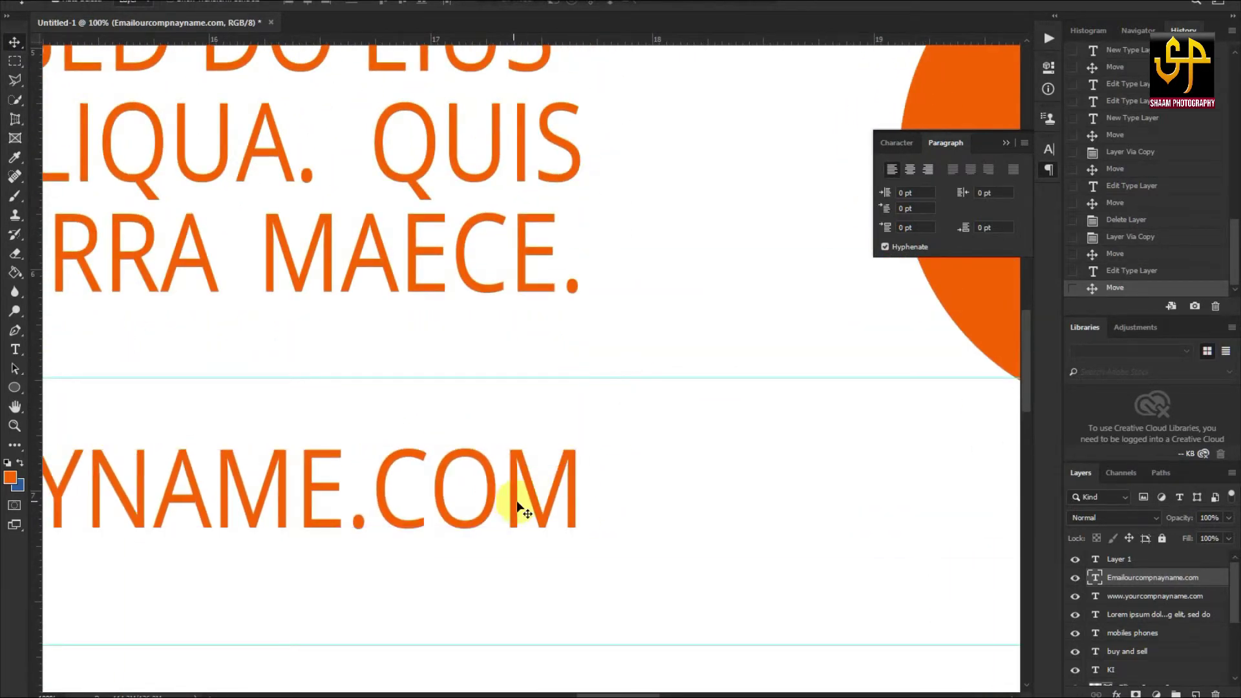
key(ctrl+0)
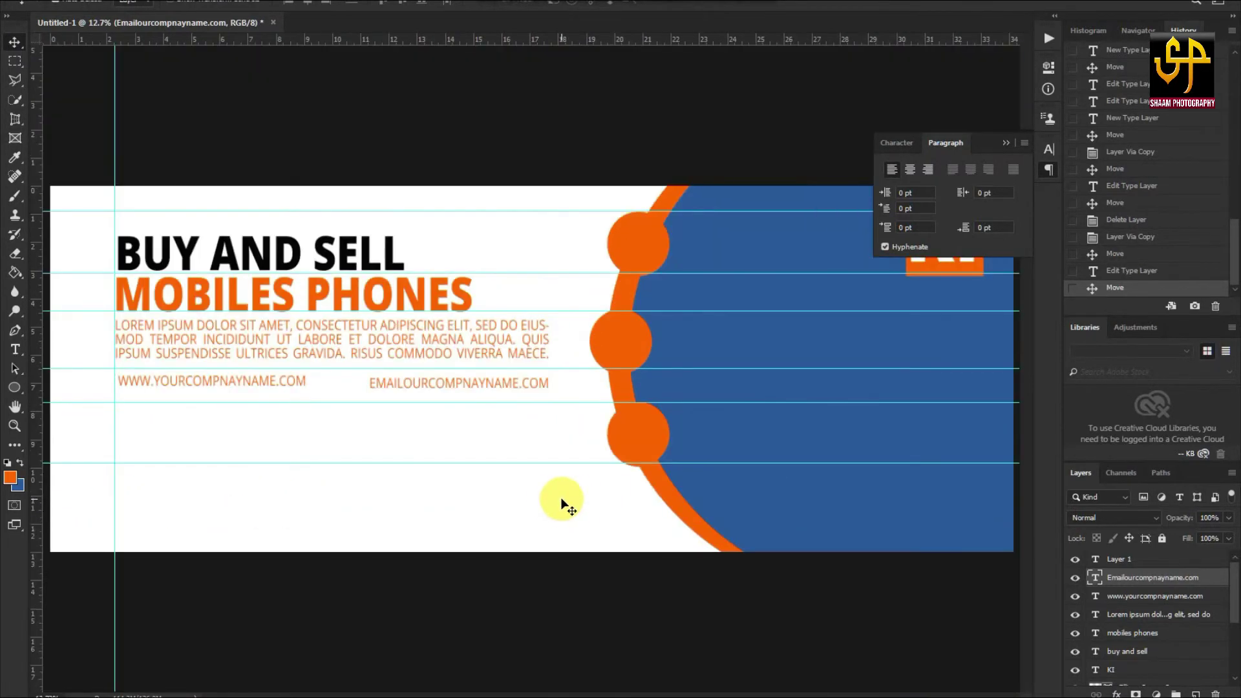
With Ellipse 1 selected, bring the daniel-fazio-558736-unsplash laptop photo into the banner as Layer 2.
click(649, 262)
click(648, 262)
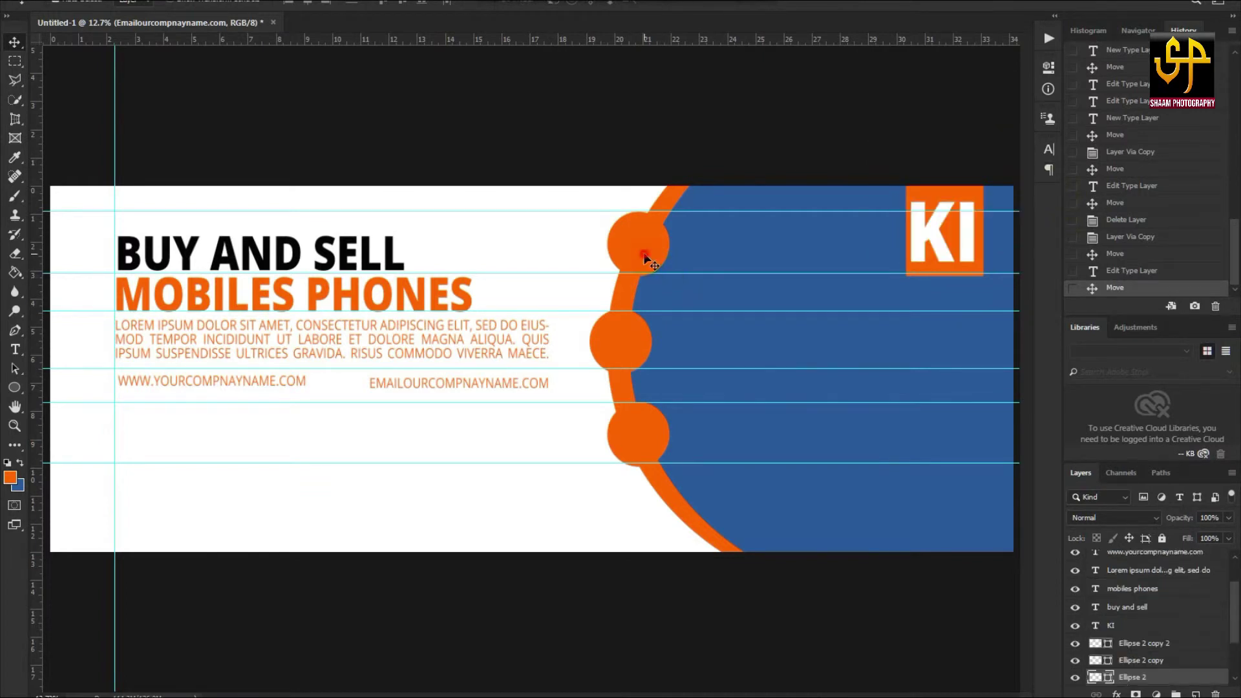
click(794, 244)
key(ctrl+o)
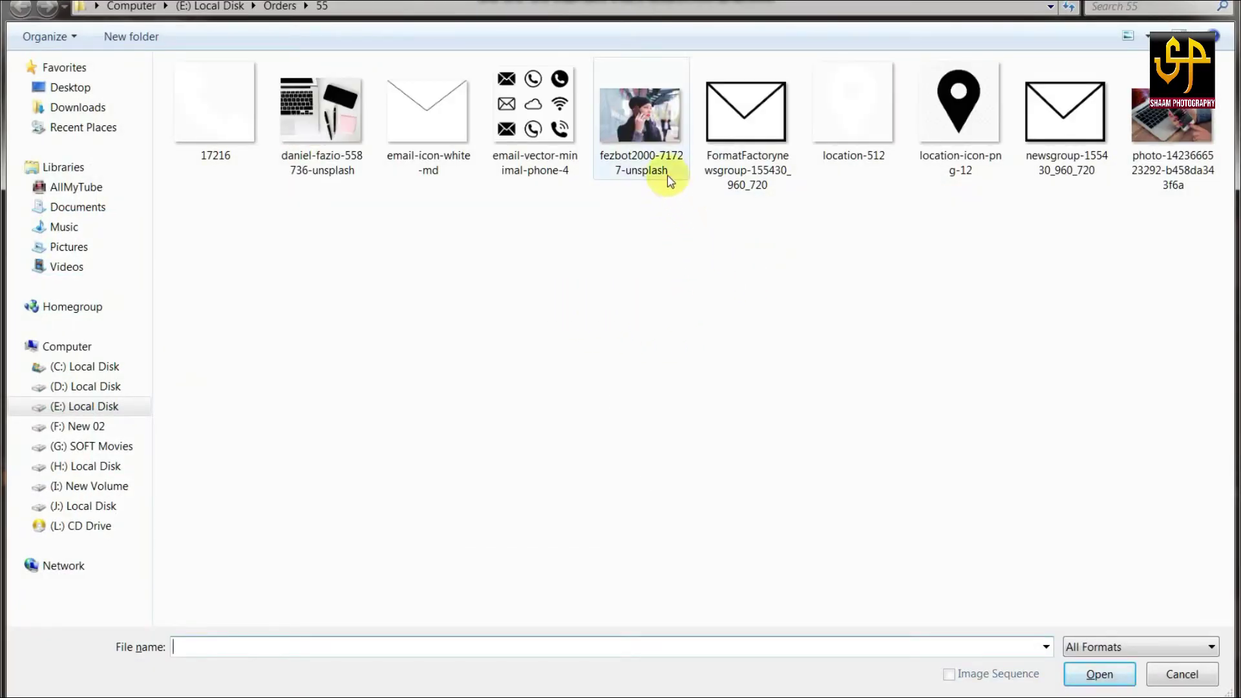
click(668, 179)
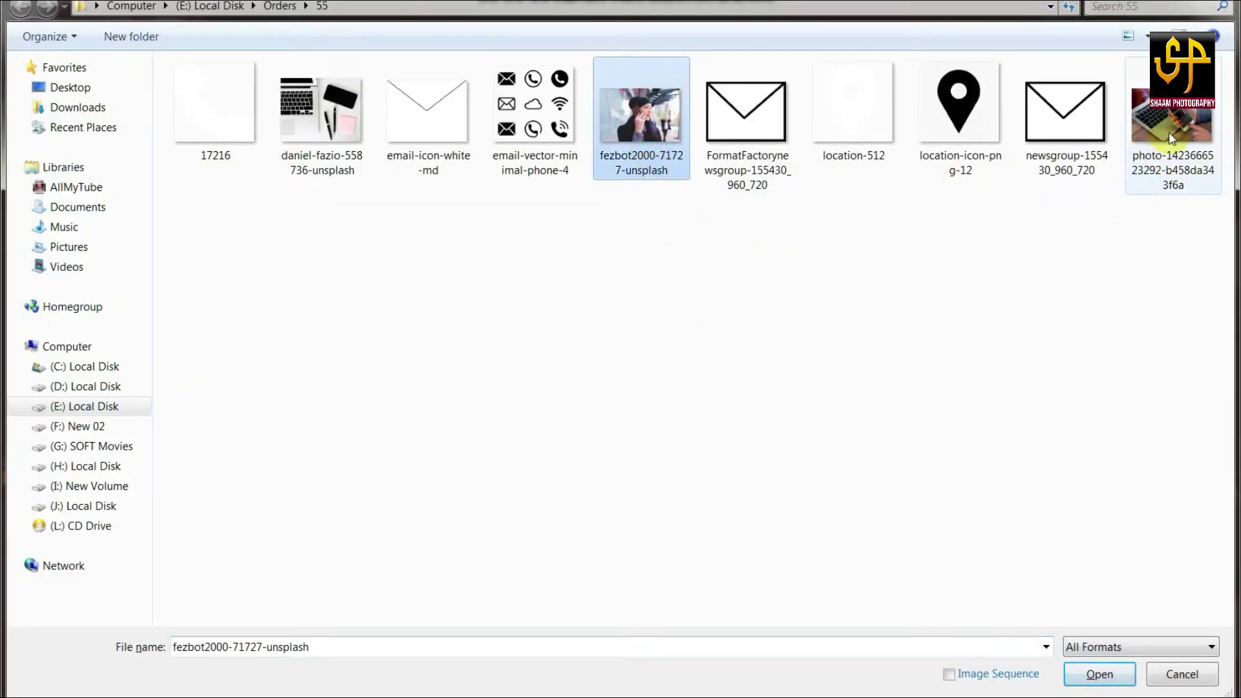
click(329, 154)
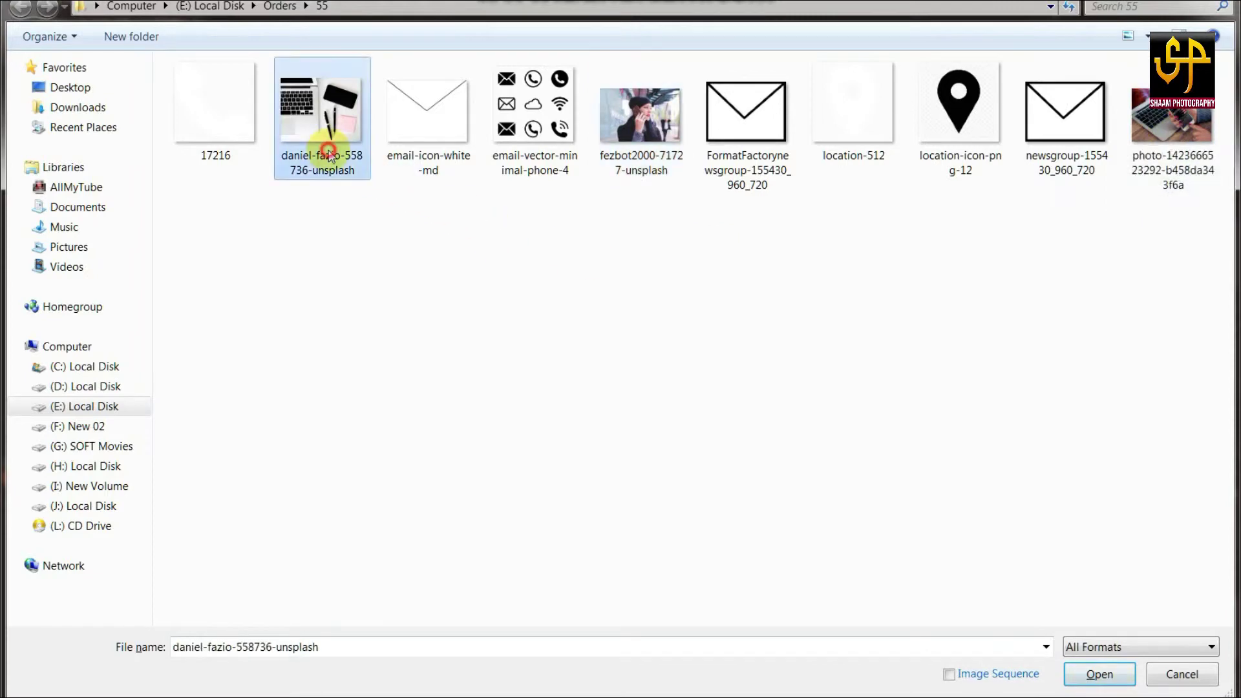
double_click(329, 154)
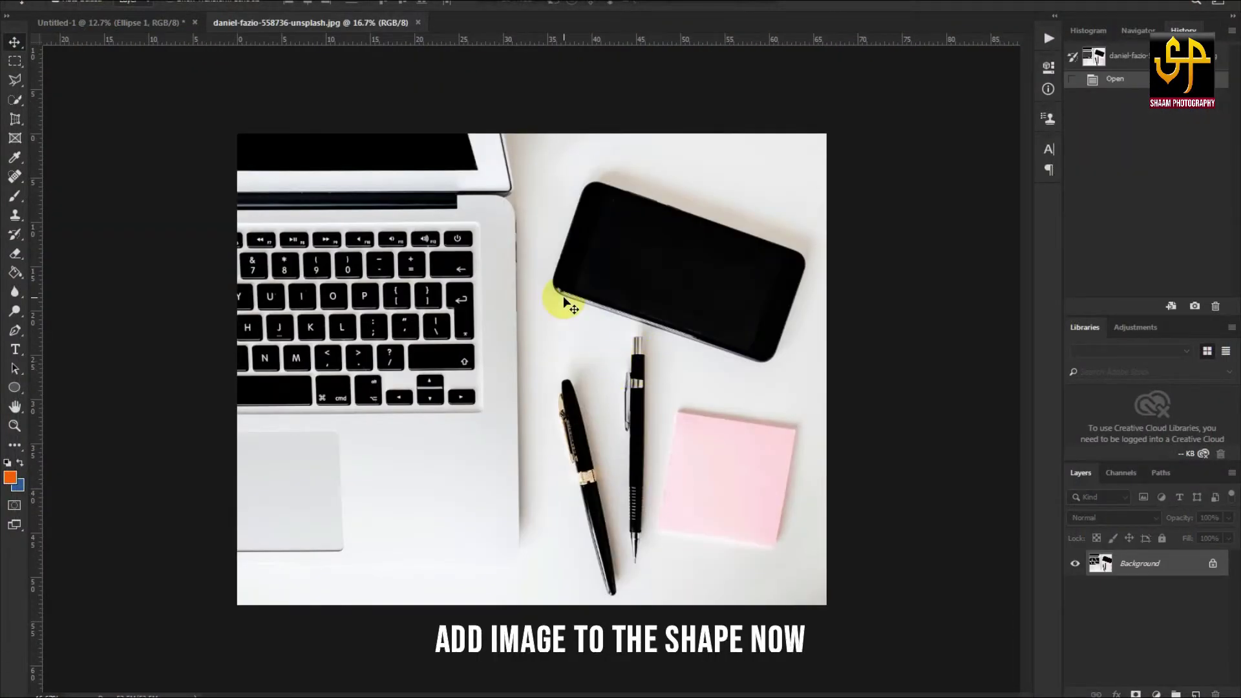
mouse_move(567, 304)
mouse_down()
mouse_move(209, 41)
mouse_move(794, 298)
mouse_up()
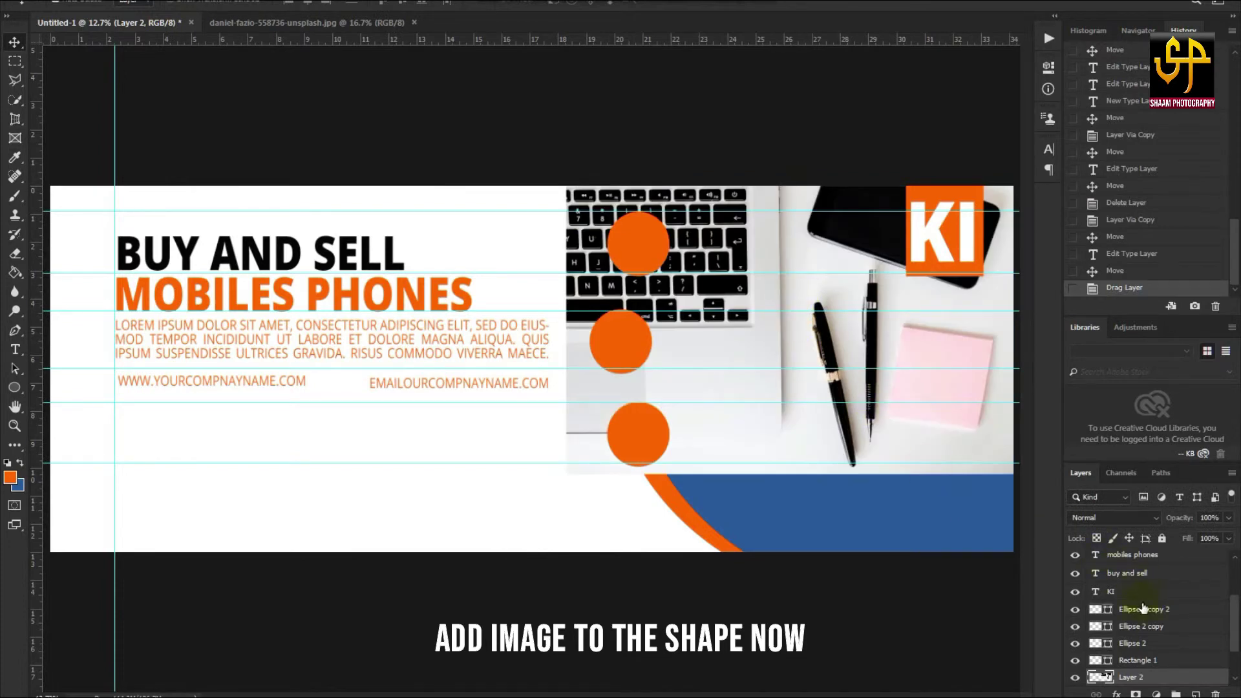
Move Layer 2 directly above Ellipse 1 and clip the photo to that circle.
scroll(1154, 653, down, 3)
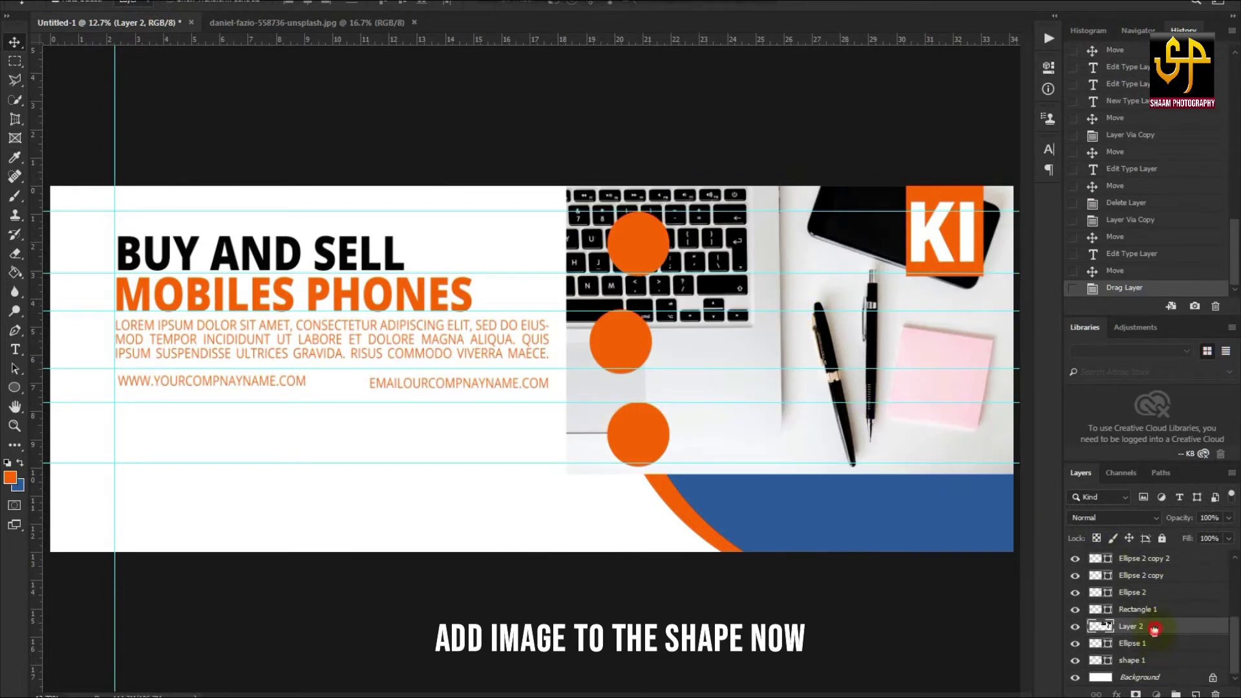
drag(1155, 628, 1156, 652)
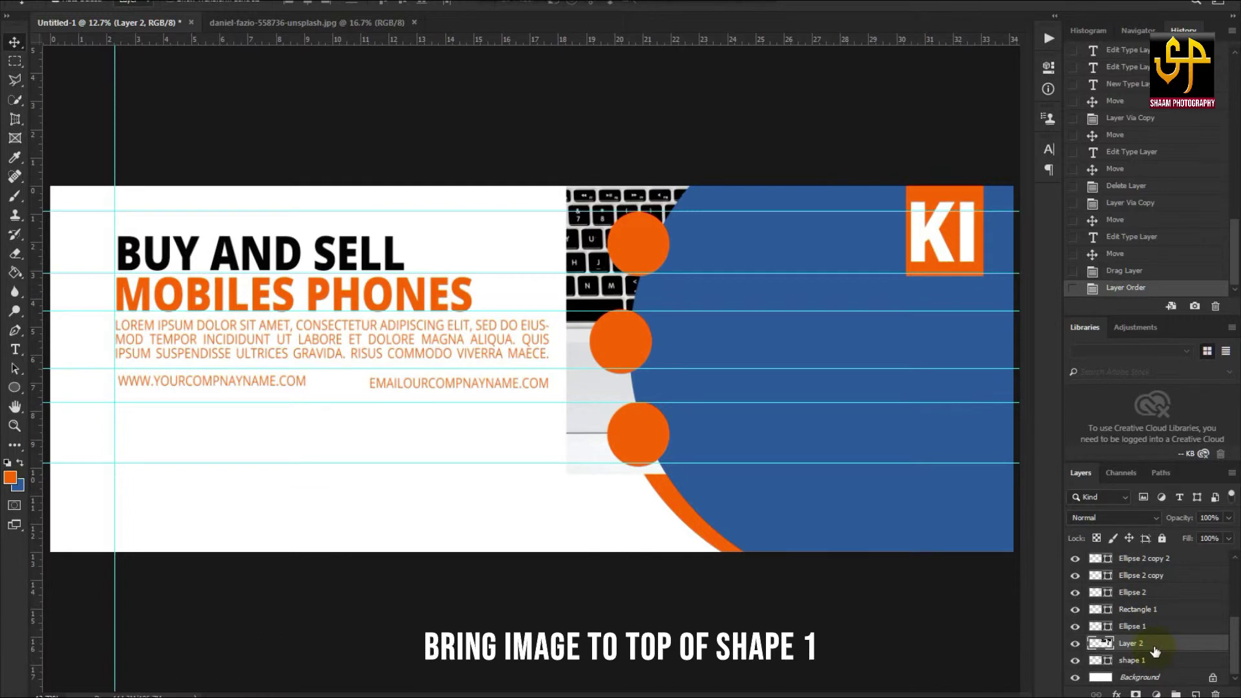
drag(1150, 622, 1153, 626)
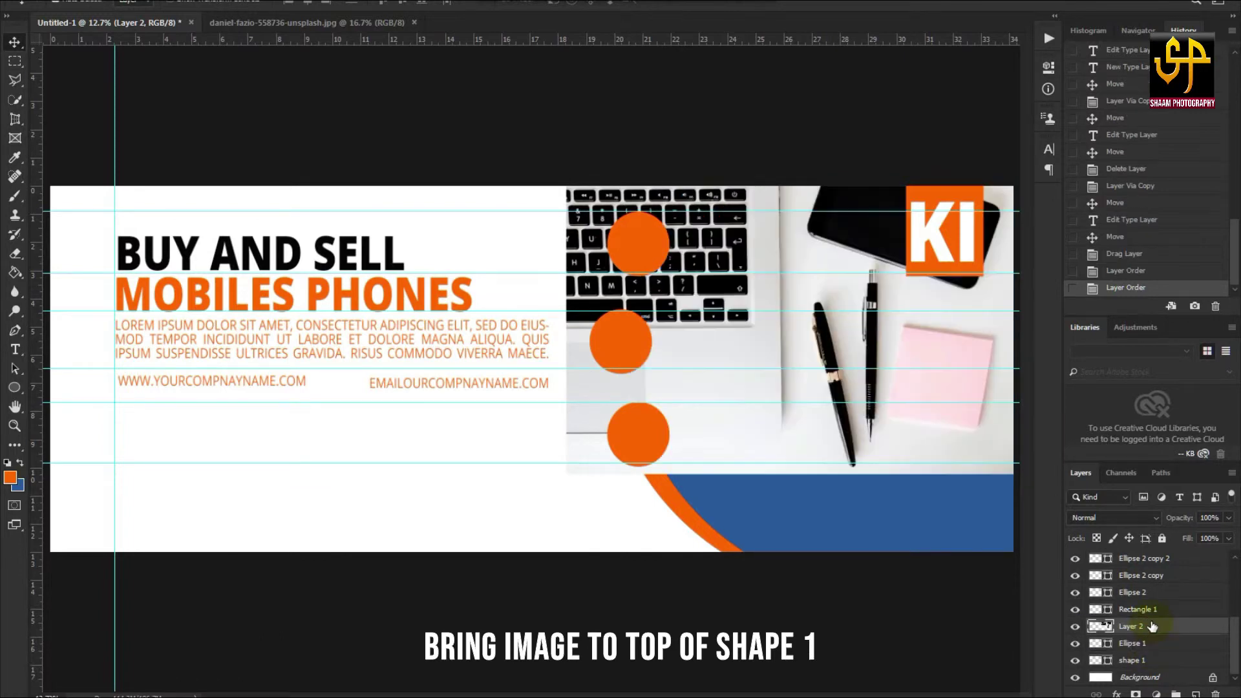
right_click(1141, 627)
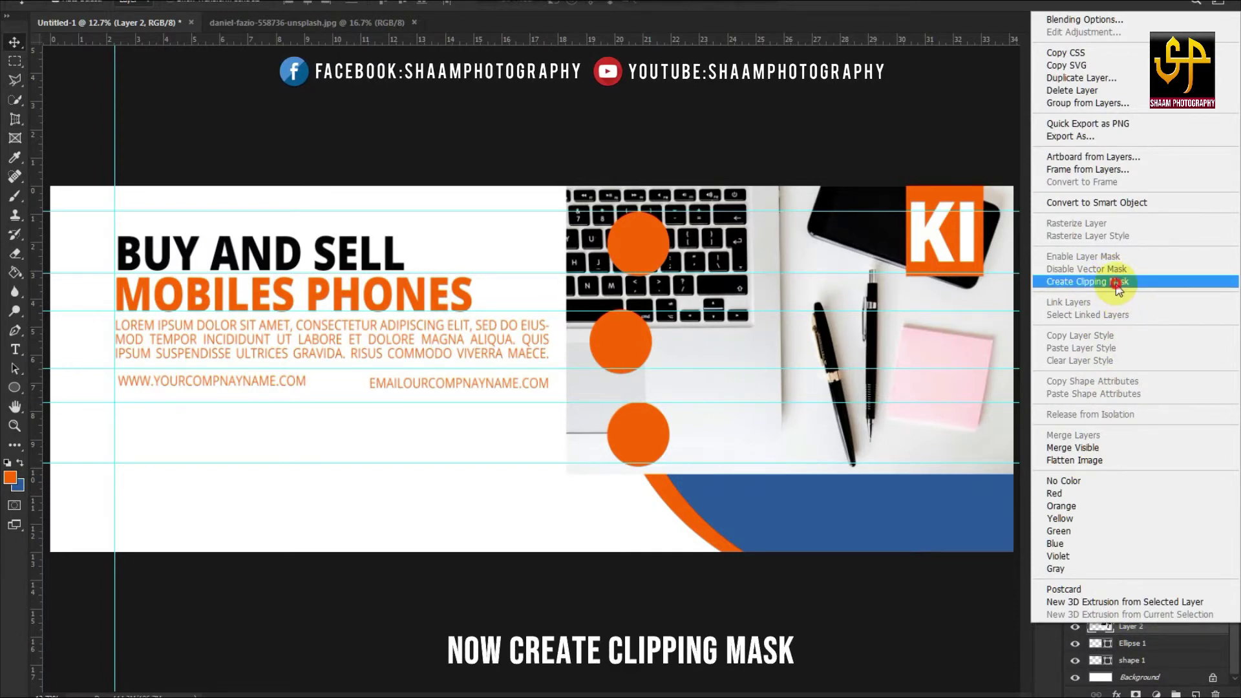
click(1118, 288)
key(ctrl+t)
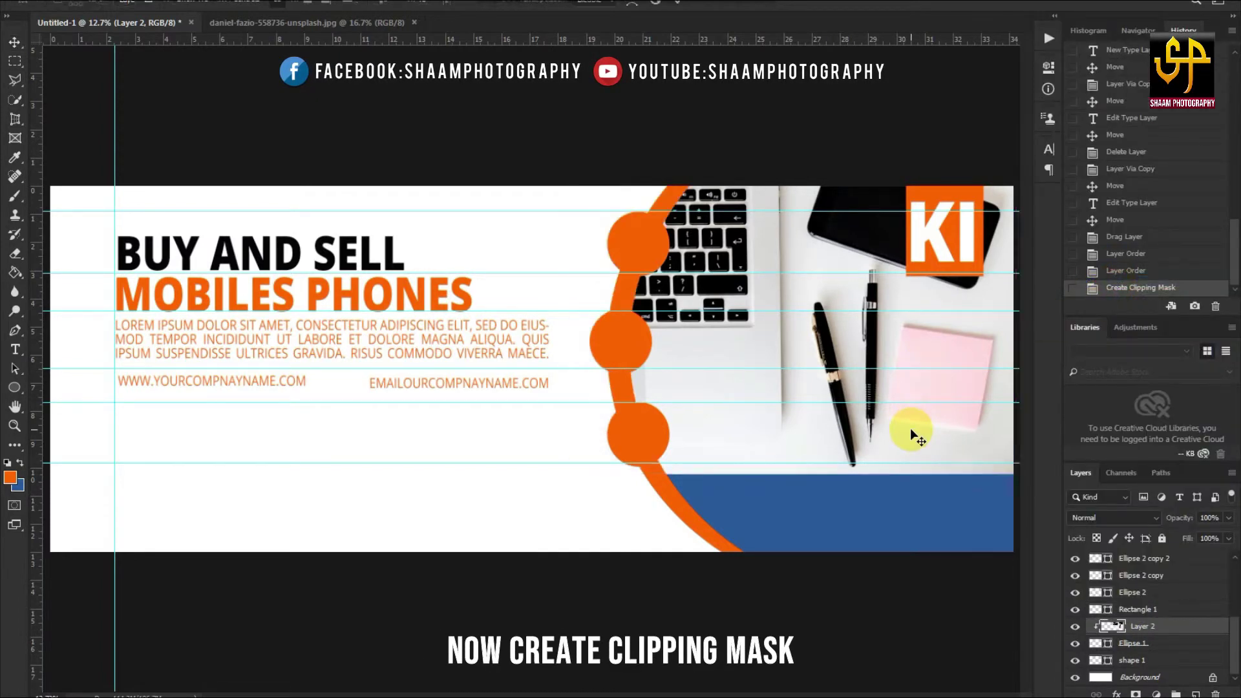
Flip the clipped photo horizontally, enlarge it, and shift it so phone and pens fill the ring.
key(ctrl+minus)
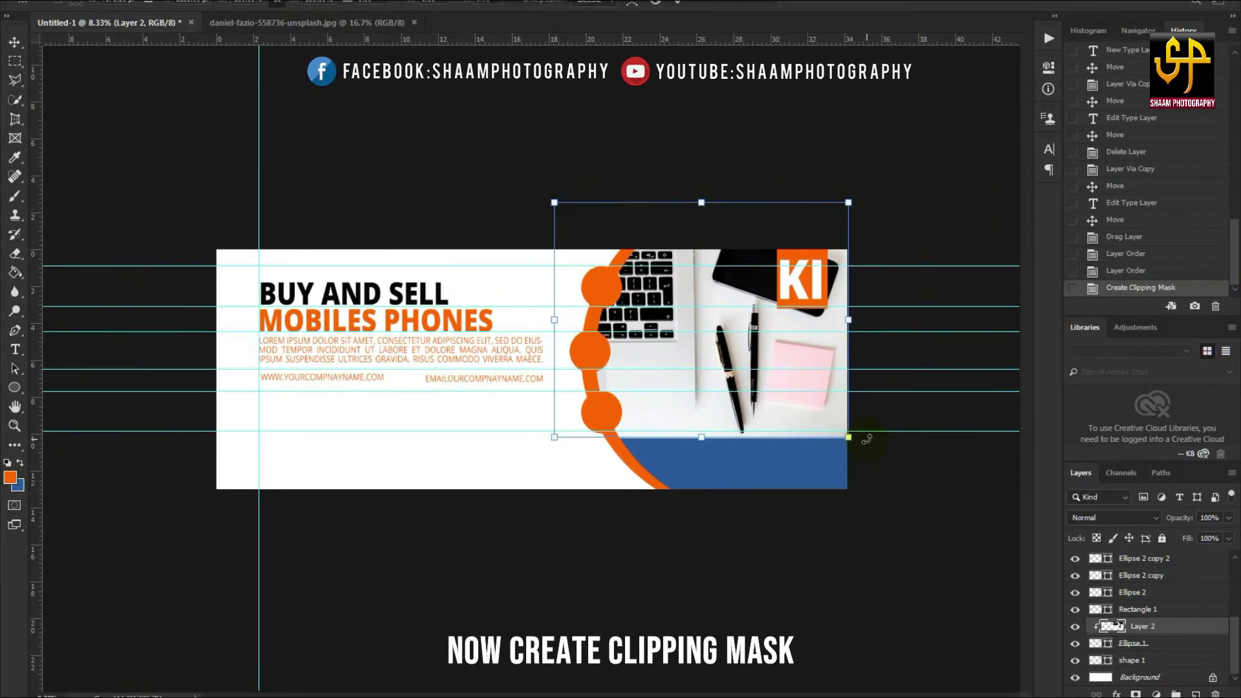
right_click(690, 330)
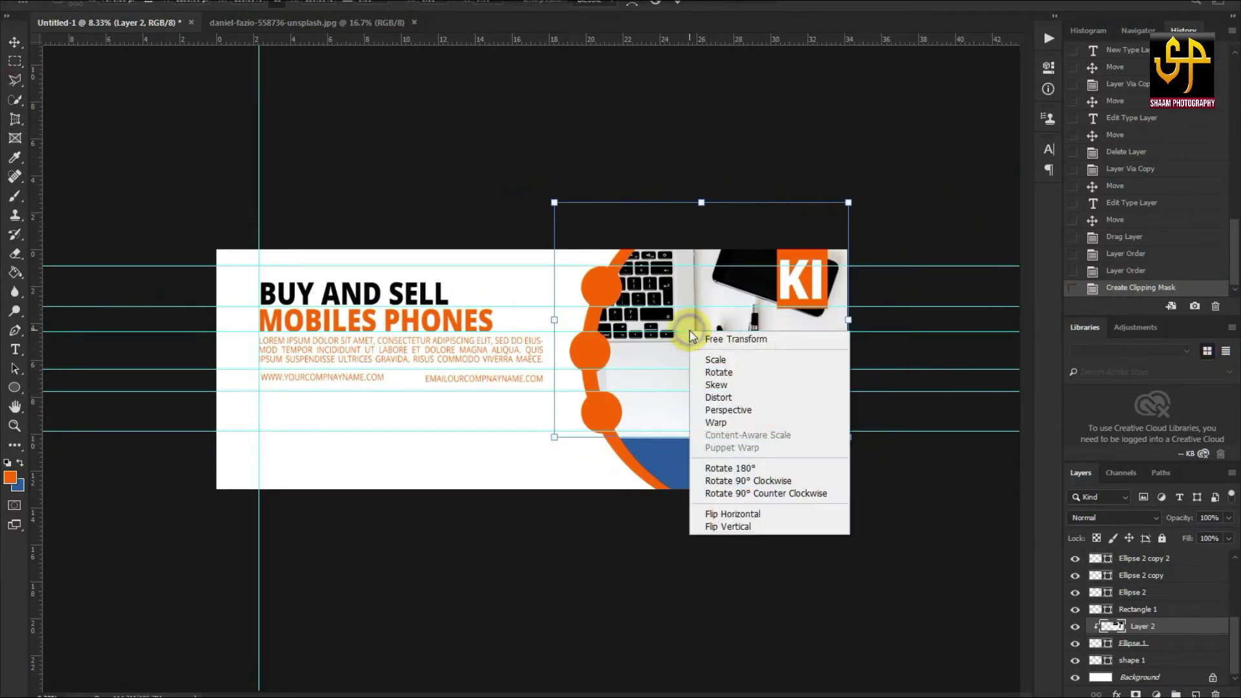
click(766, 513)
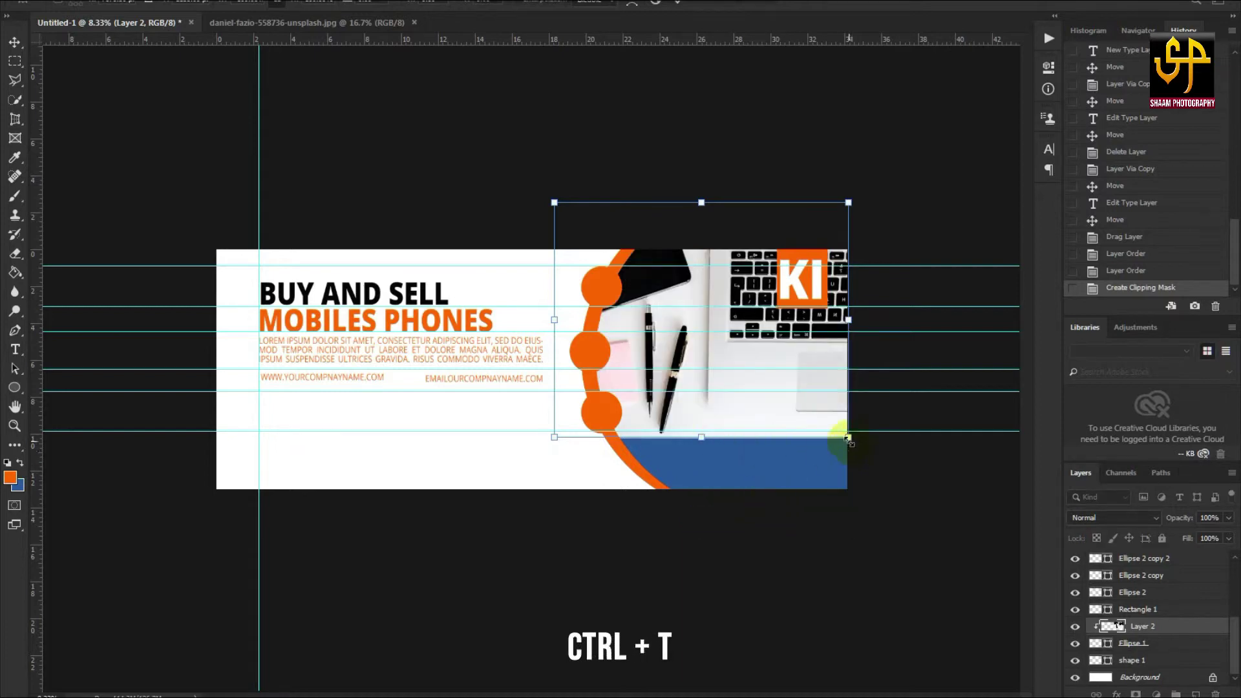
mouse_move(849, 438)
mouse_down()
mouse_move(912, 548)
mouse_move(900, 547)
mouse_up()
mouse_move(799, 477)
mouse_down()
mouse_move(826, 485)
mouse_move(816, 497)
mouse_up()
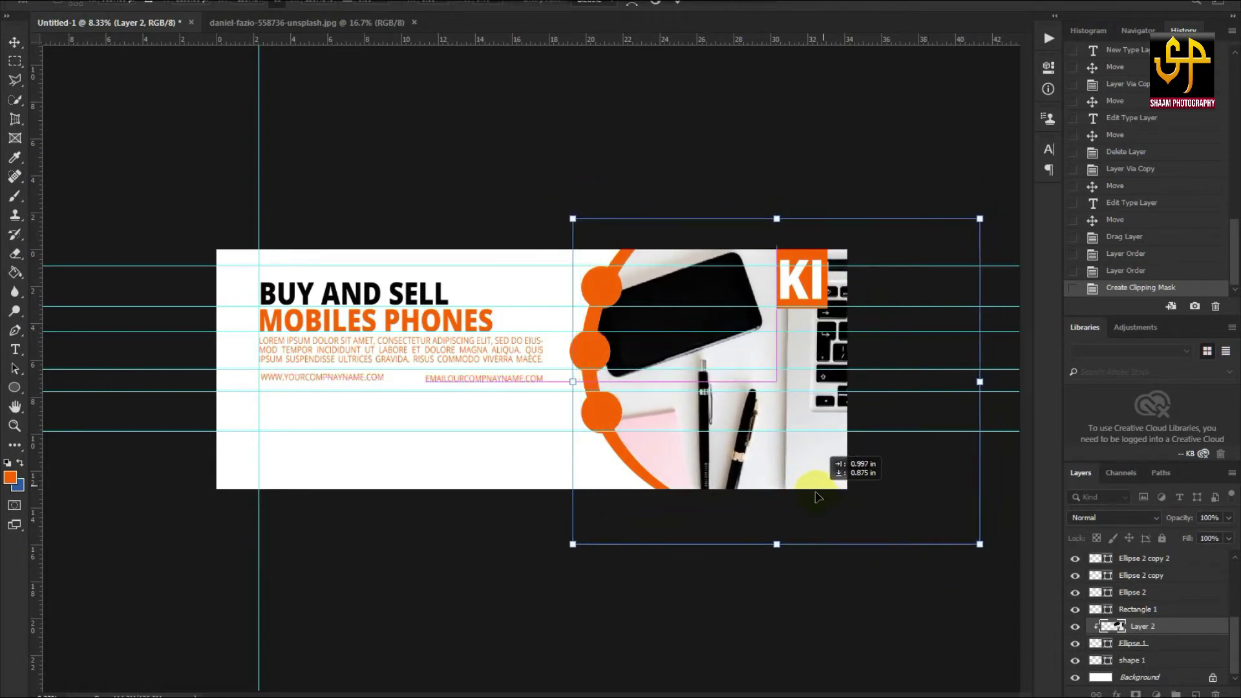
drag(817, 497, 796, 495)
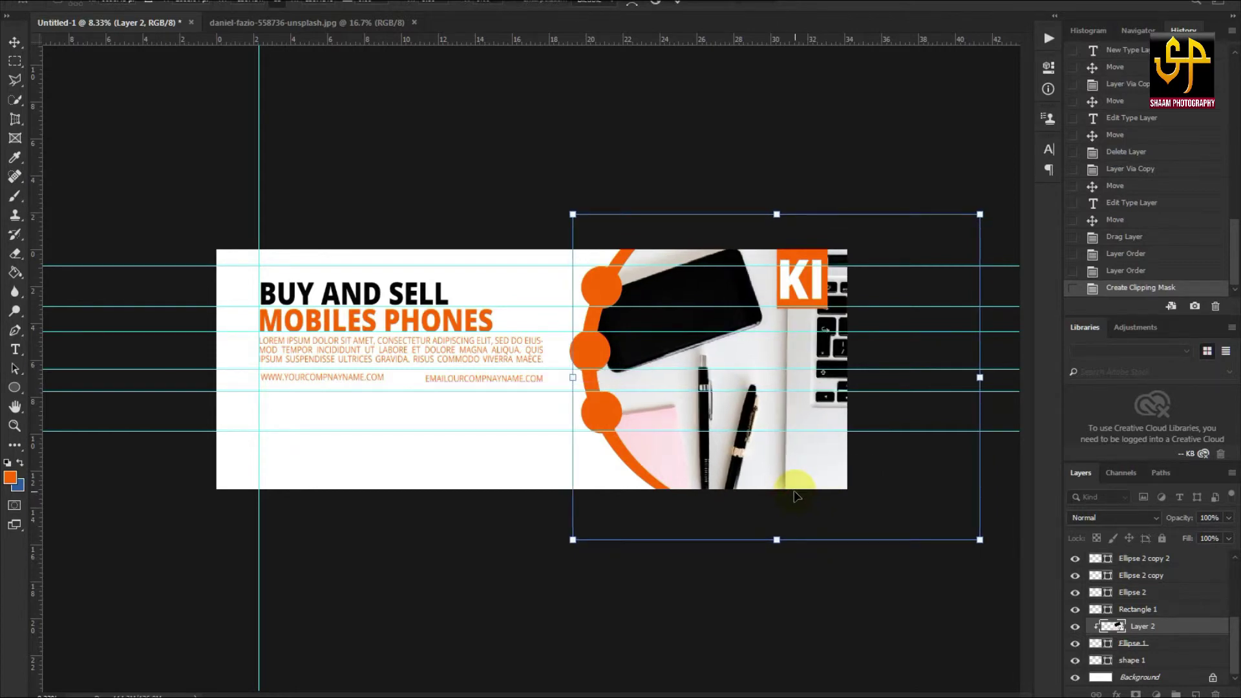
key(Return)
key(ctrl+0)
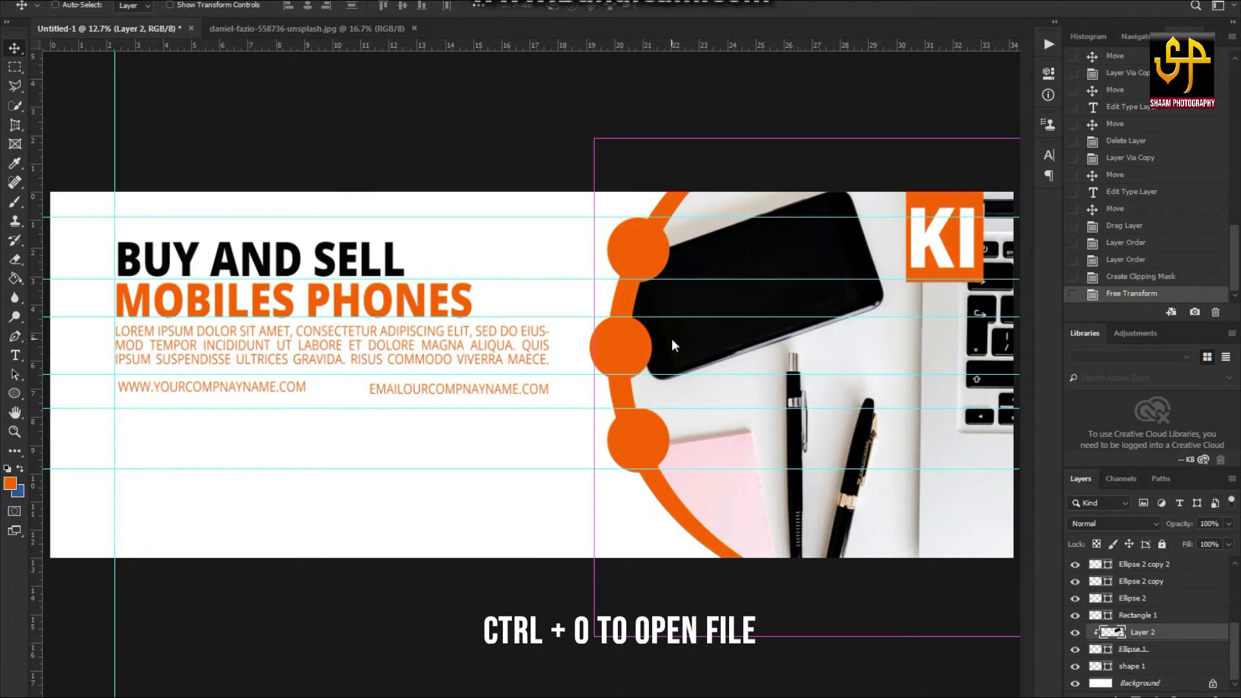
Open the 17216, location-512 and FormatFactorynewsgroup-155430_960_720 icon files as new documents.
key(ctrl+o)
click(217, 119)
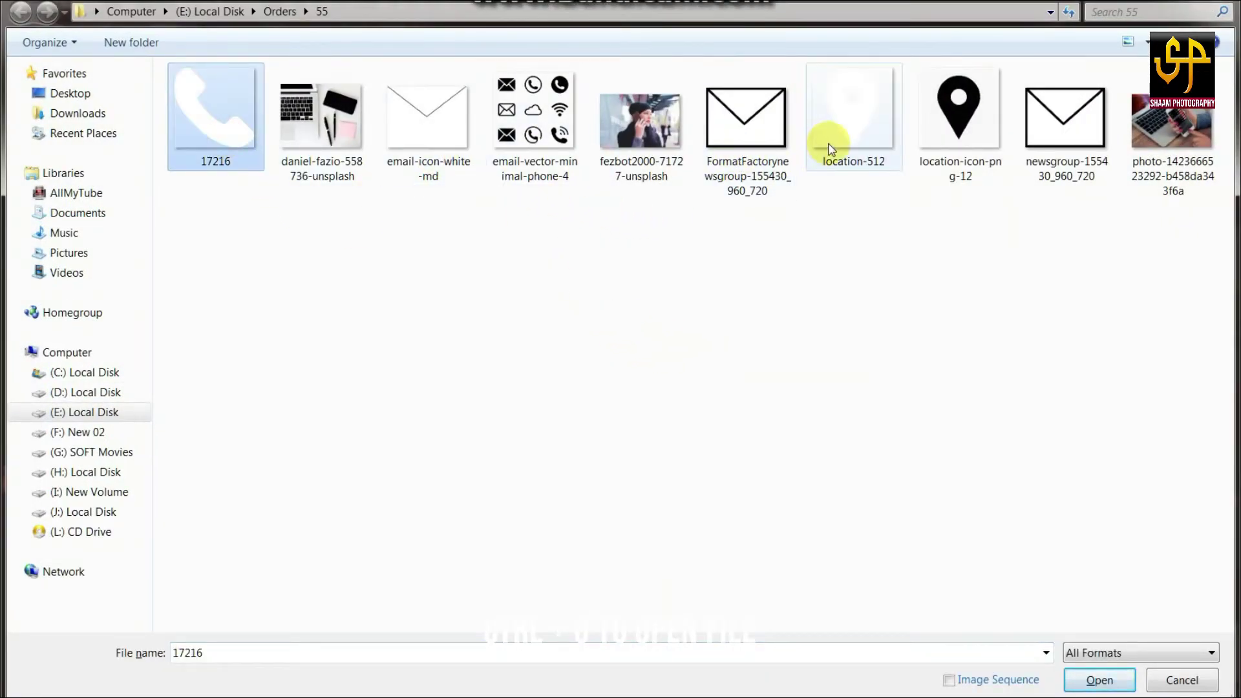
ctrl+click(837, 120)
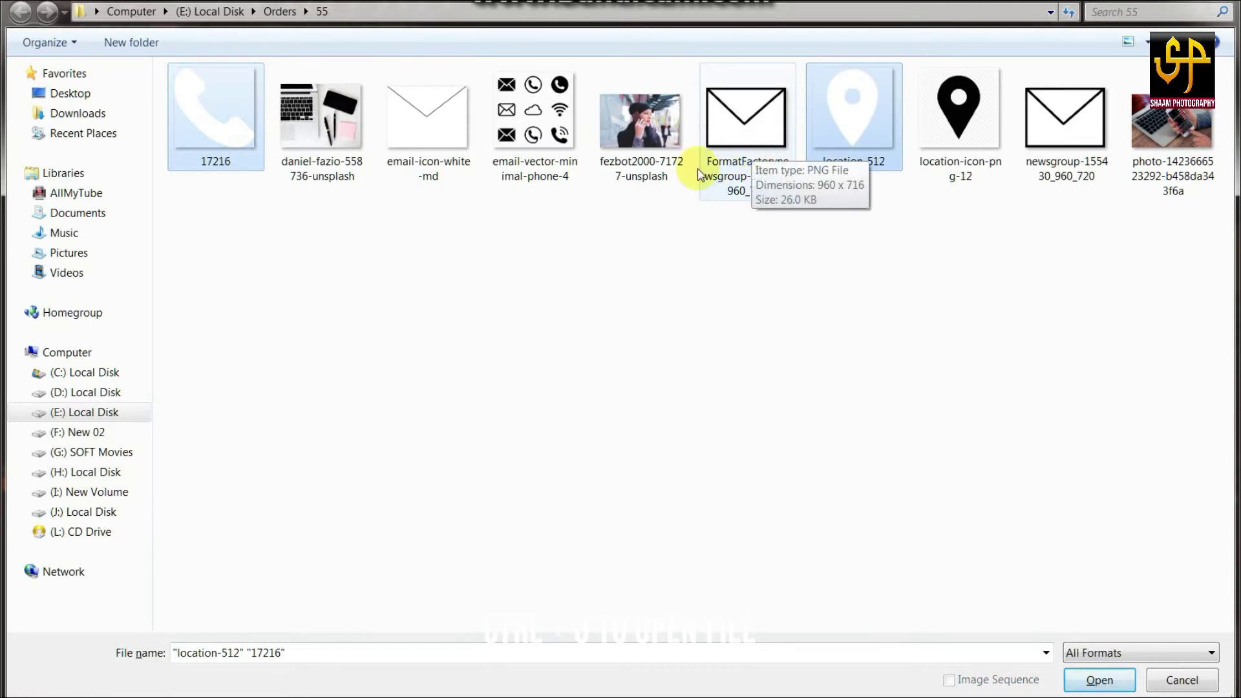
ctrl+click(750, 142)
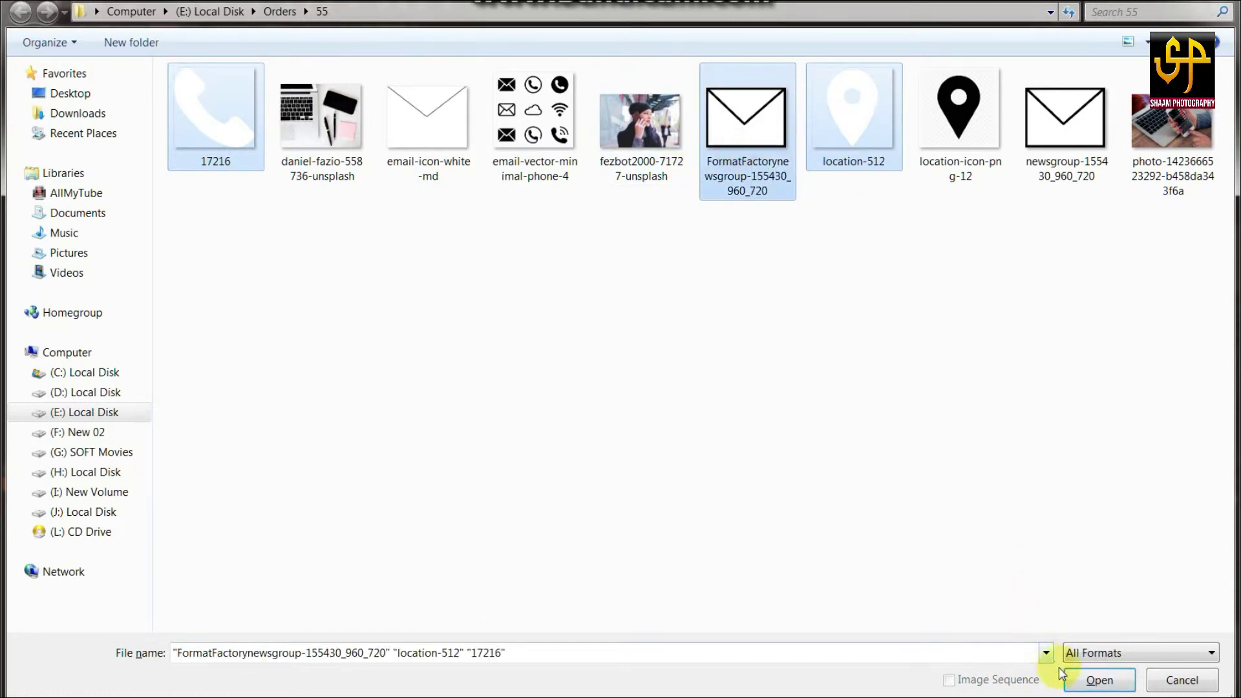
click(1076, 679)
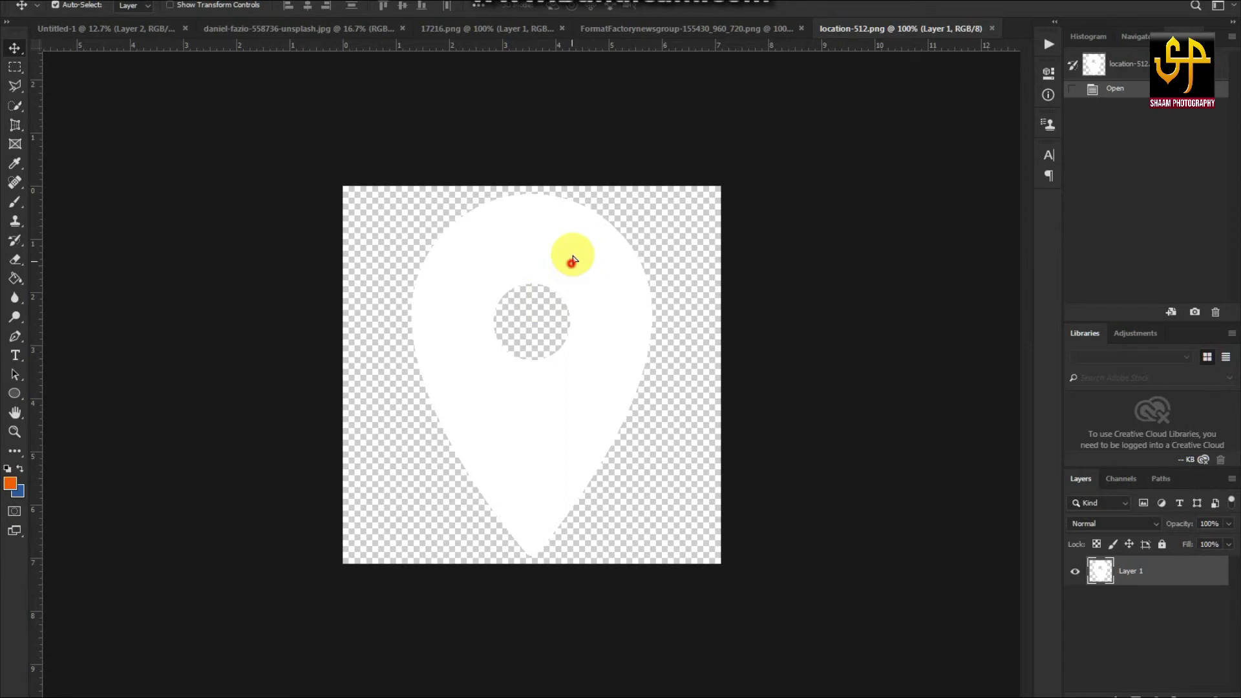
click(336, 29)
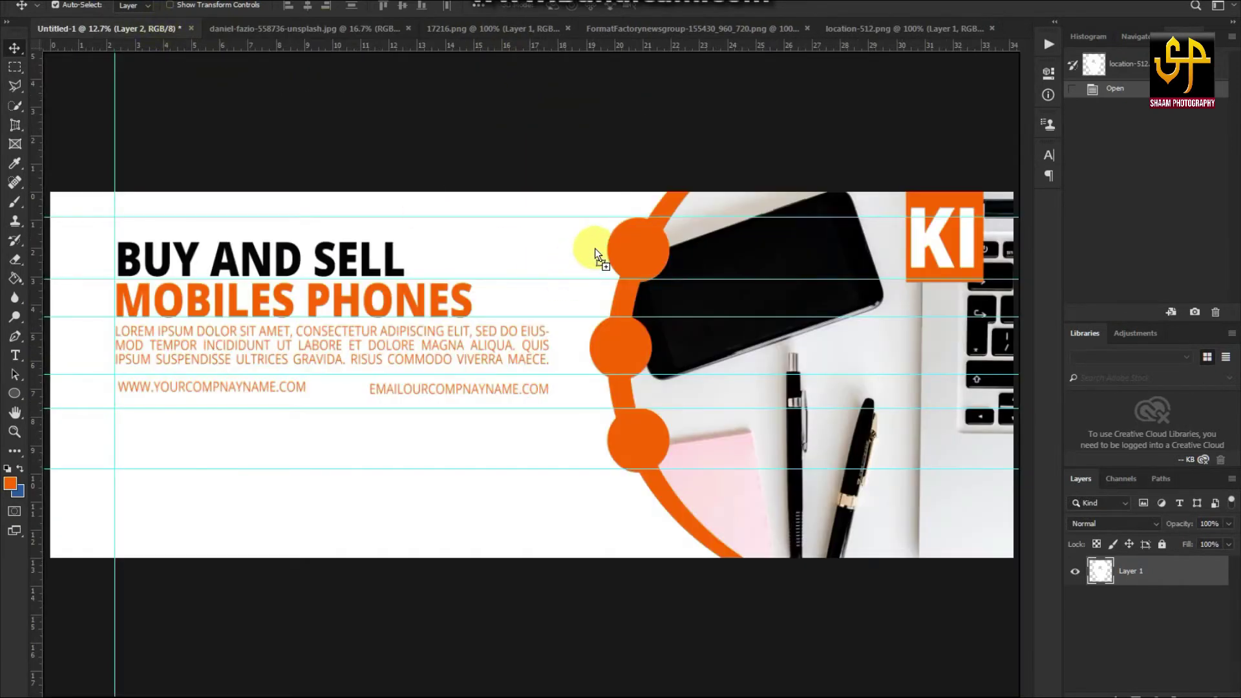
Place the white location pin on the bottom orange circle, with a guide at the circle's bottom.
drag(156, 29, 595, 245)
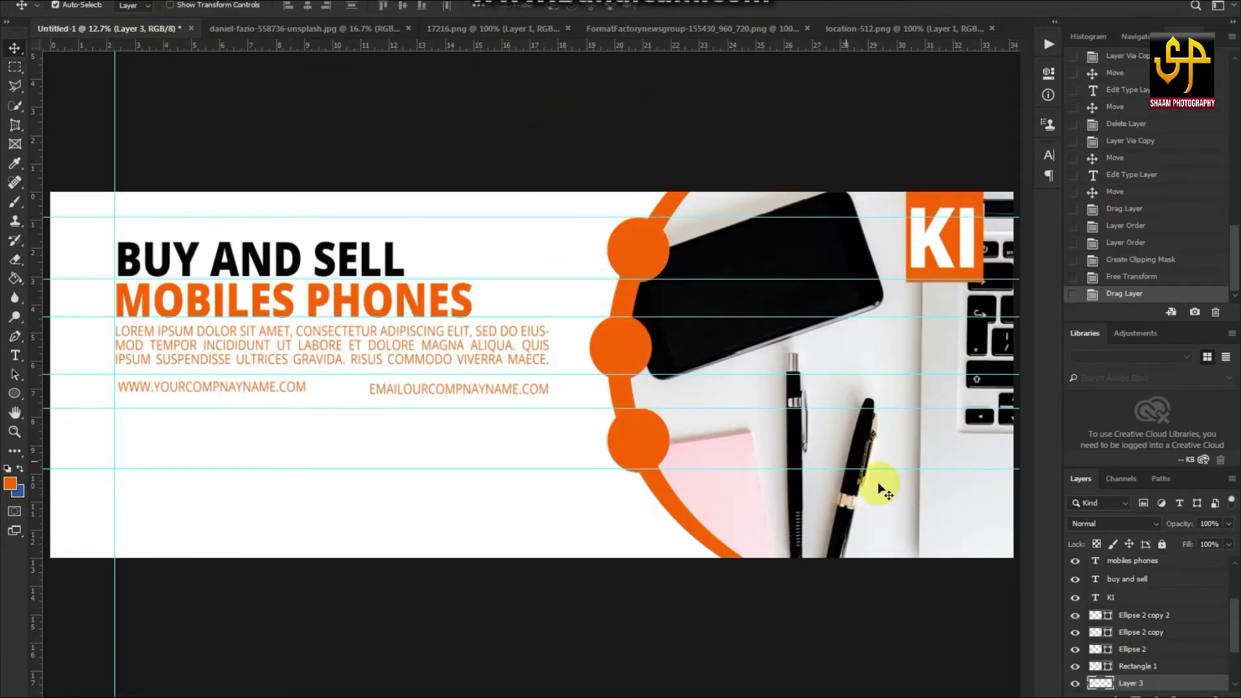
key(ctrl+t)
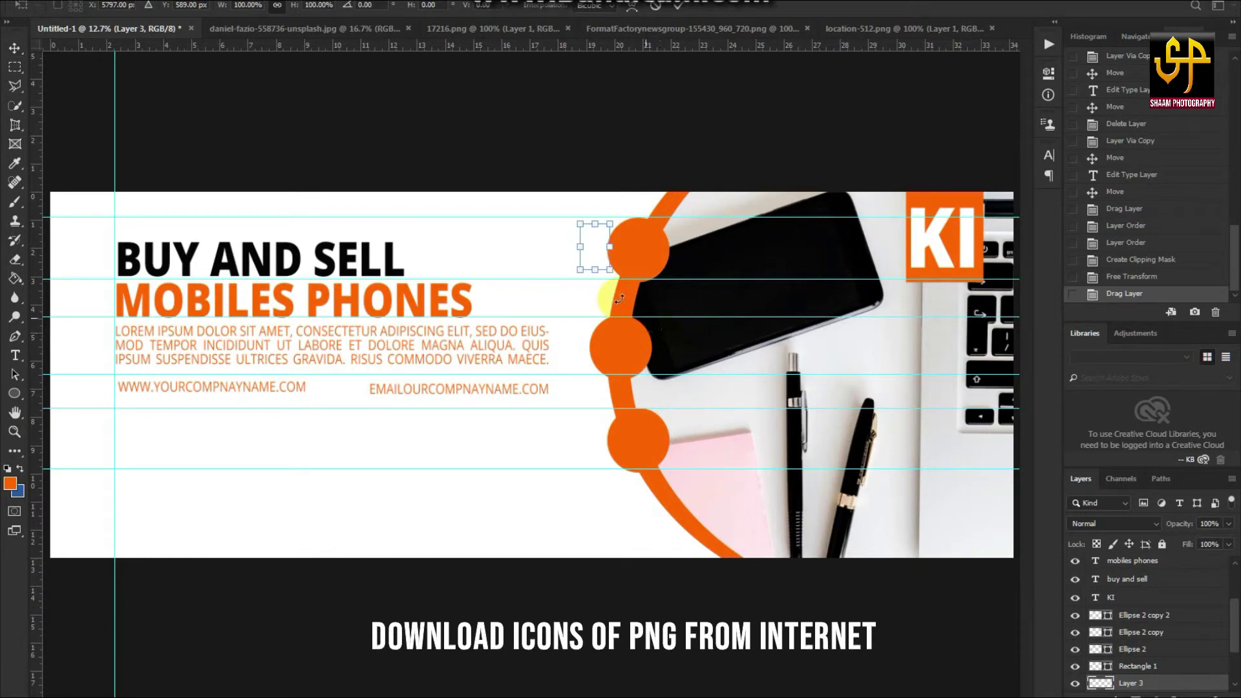
drag(597, 249, 639, 447)
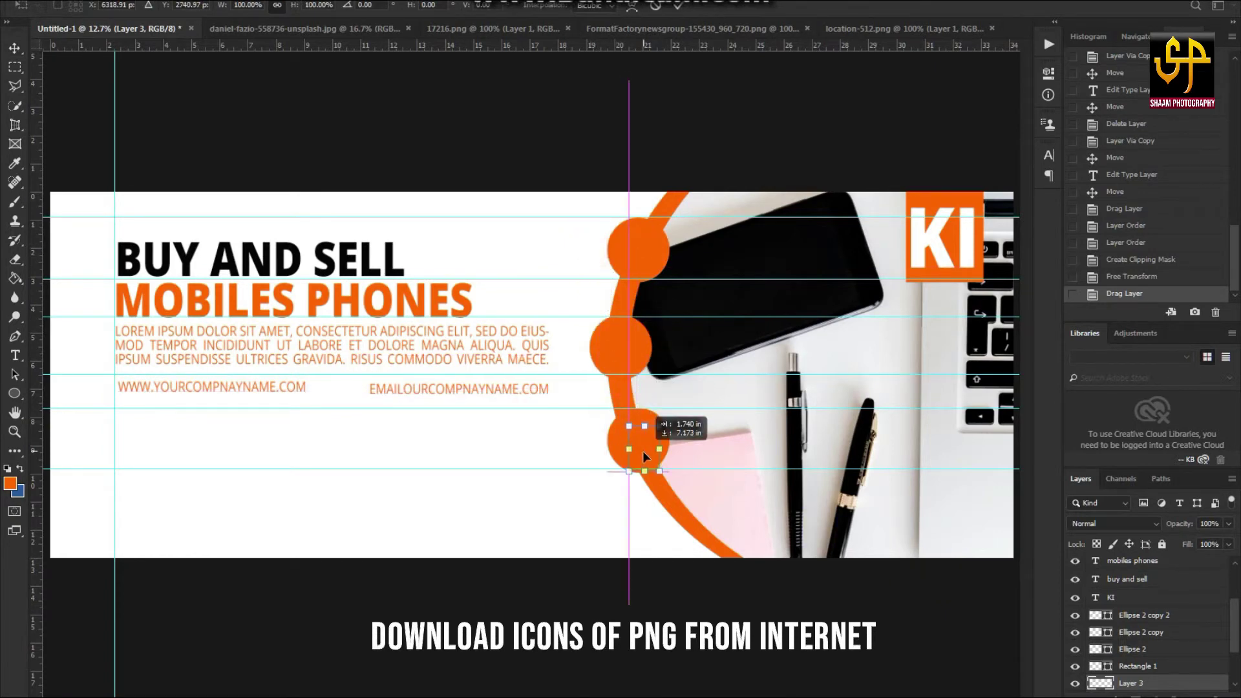
scroll(640, 446, up, 4)
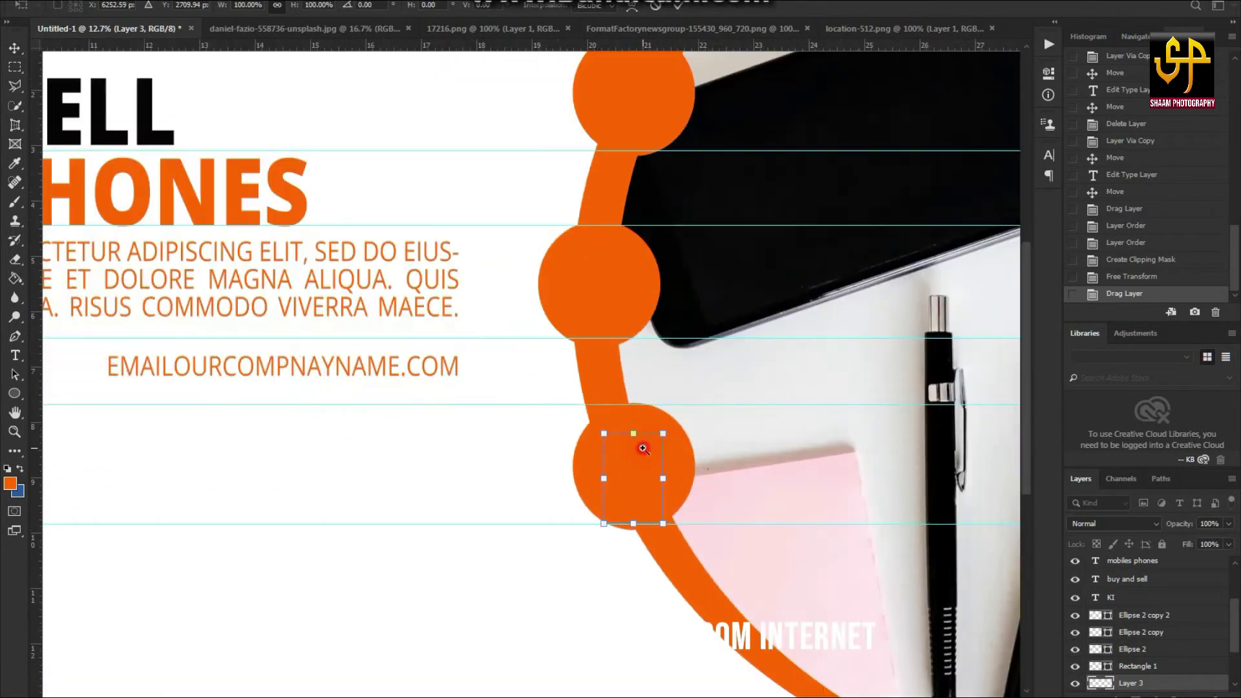
click(648, 494)
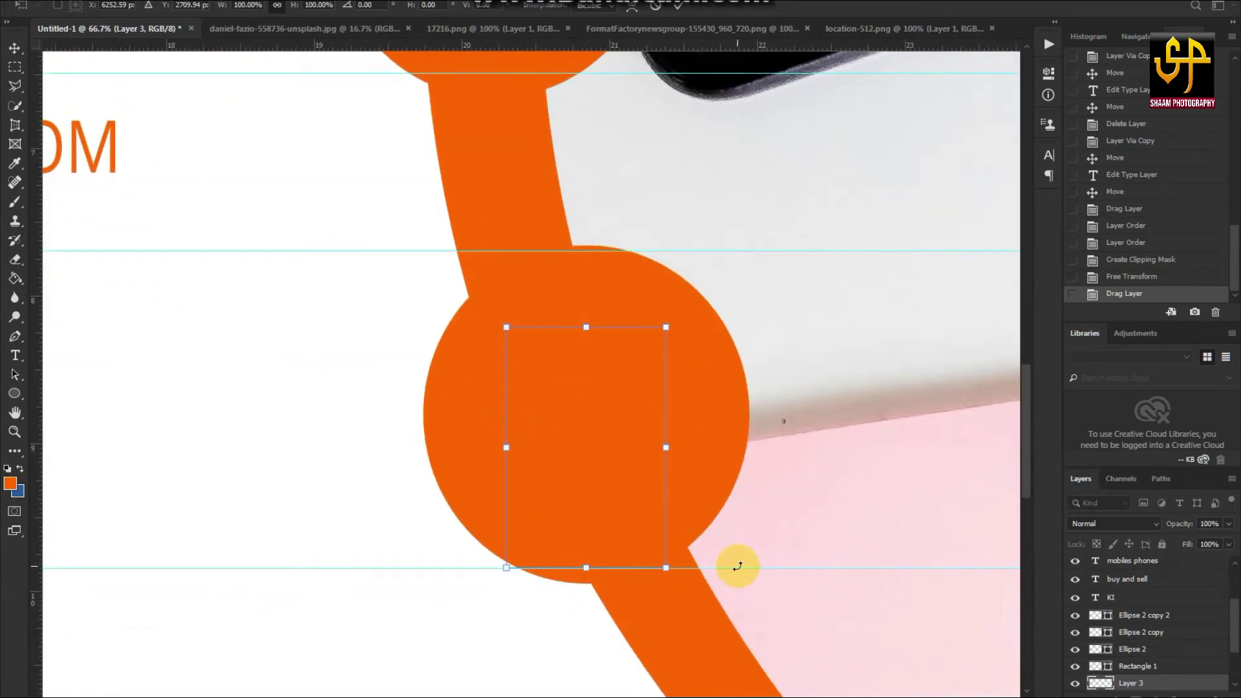
key(Return)
drag(1128, 683, 1131, 614)
drag(798, 569, 793, 575)
key(ctrl+minus)
key(ctrl+t)
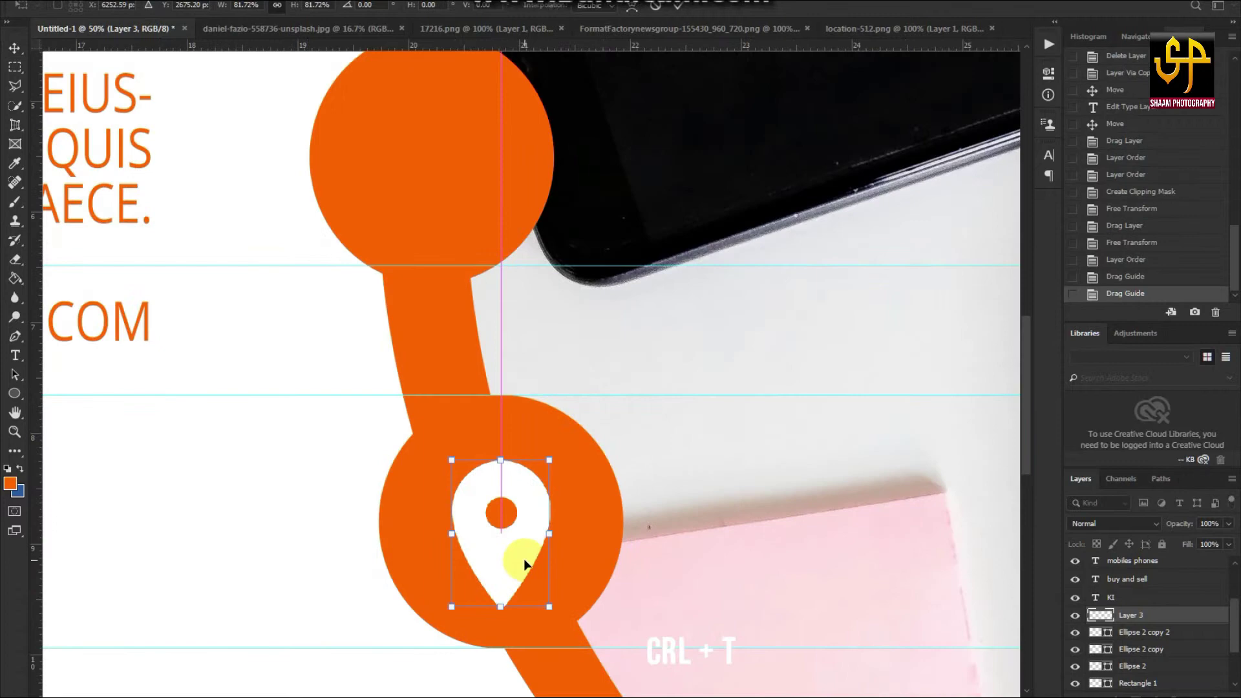
key(Return)
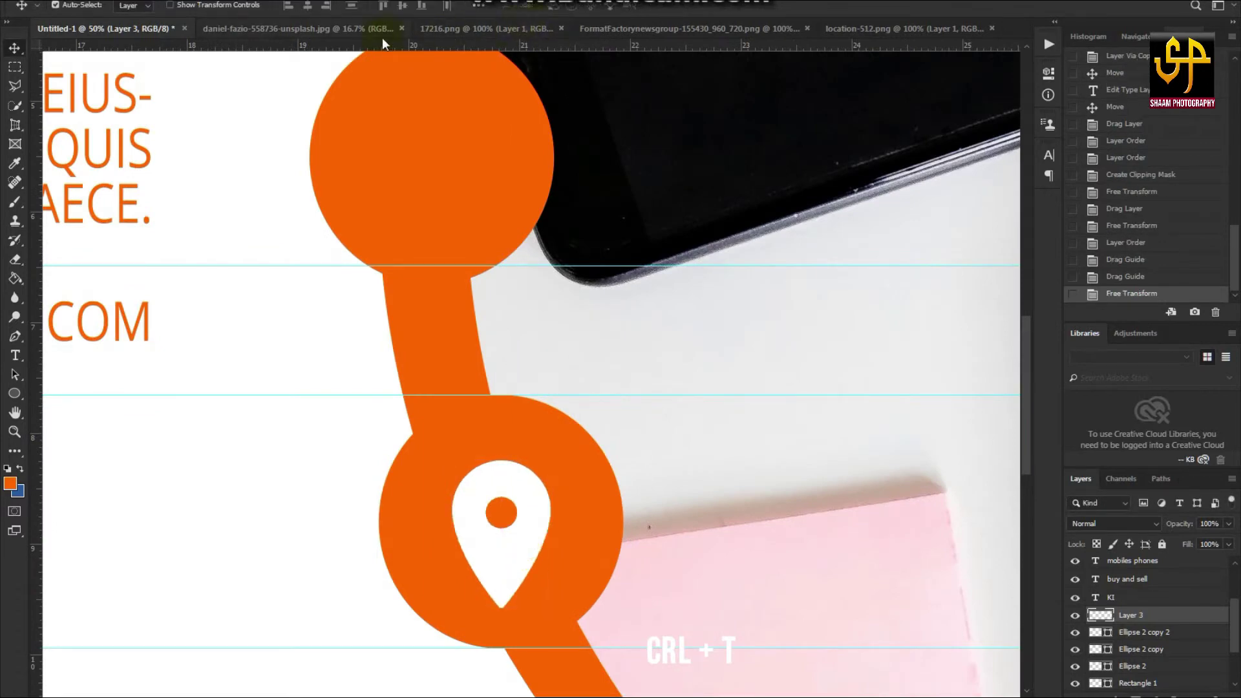
Close the Unsplash photo and put a scaled-down envelope icon in the upper orange circle.
click(400, 28)
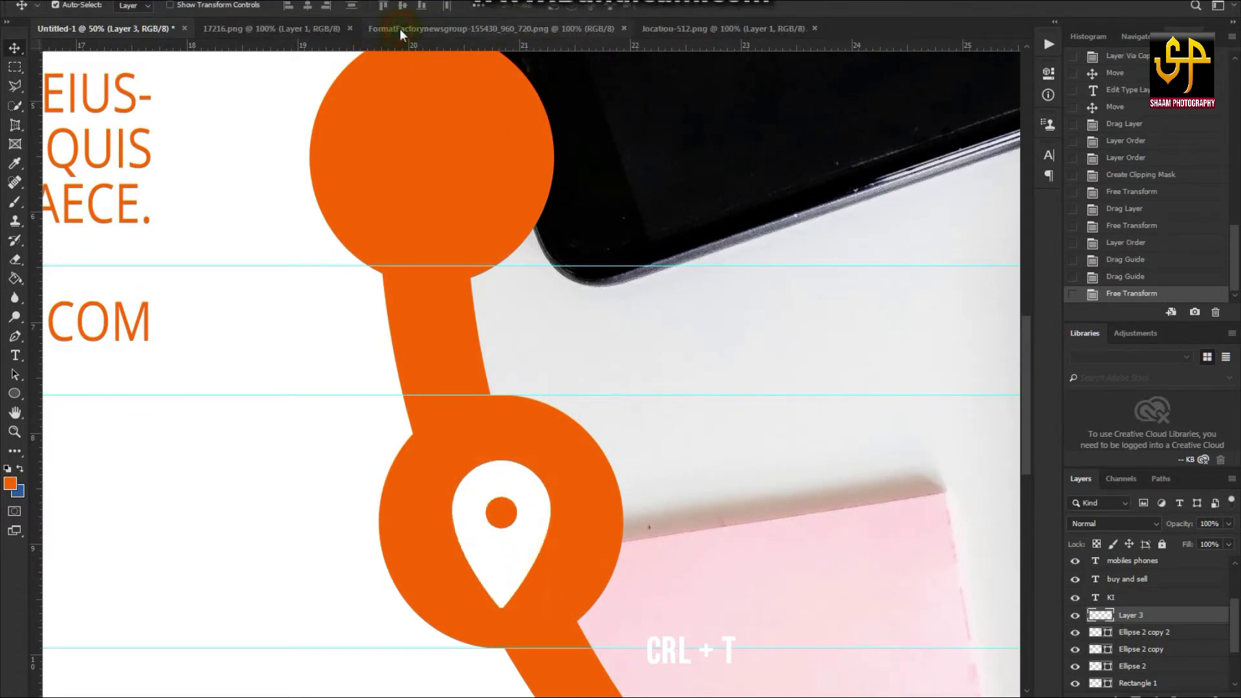
click(531, 34)
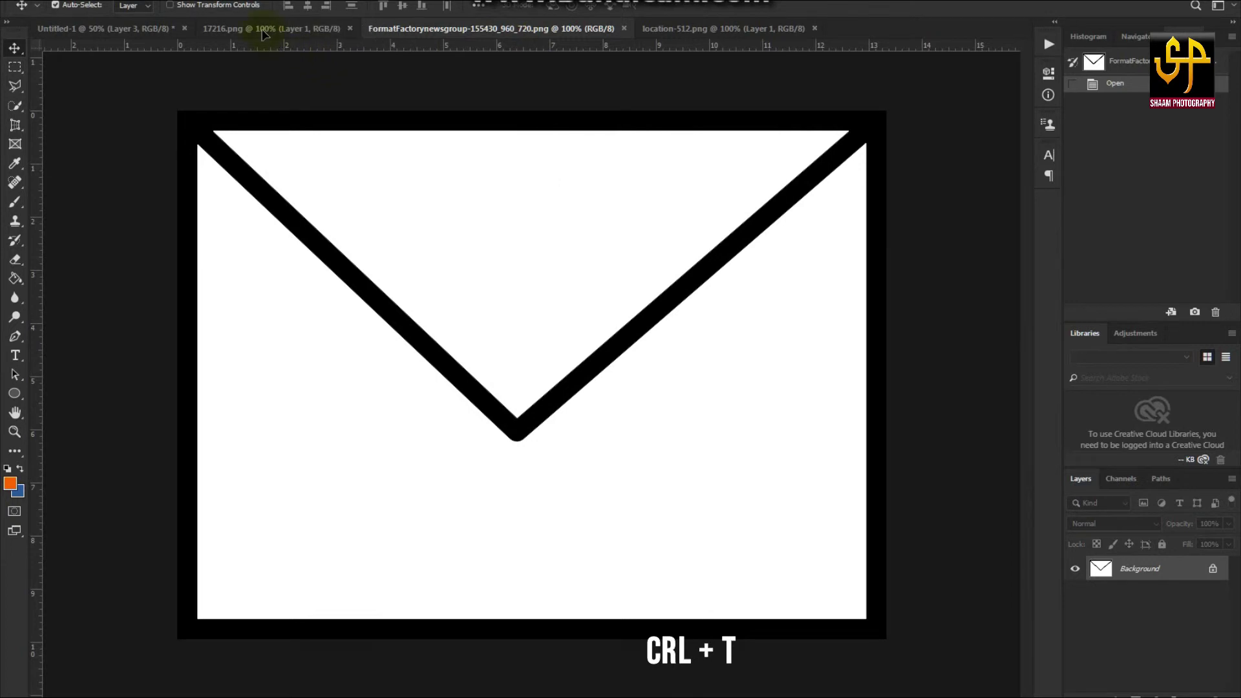
click(263, 30)
click(145, 31)
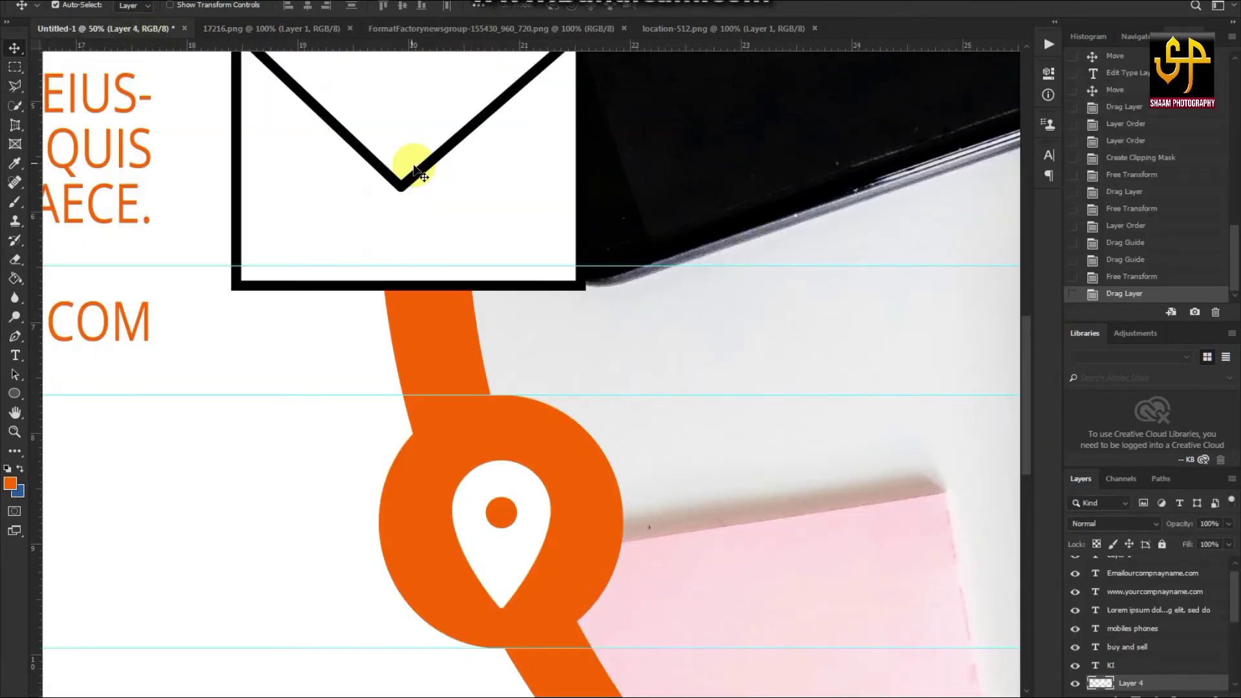
drag(472, 241, 493, 356)
key(ctrl+t)
drag(625, 469, 420, 324)
drag(388, 285, 494, 346)
key(Return)
drag(541, 411, 533, 256)
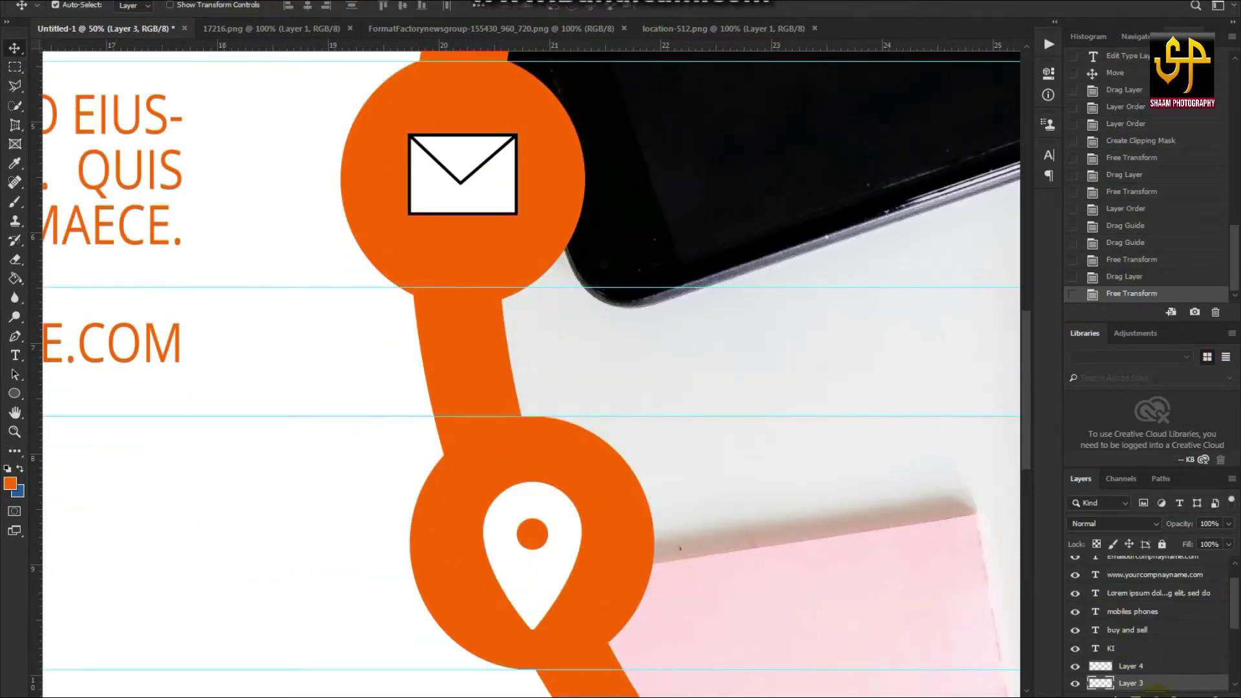
click(1124, 695)
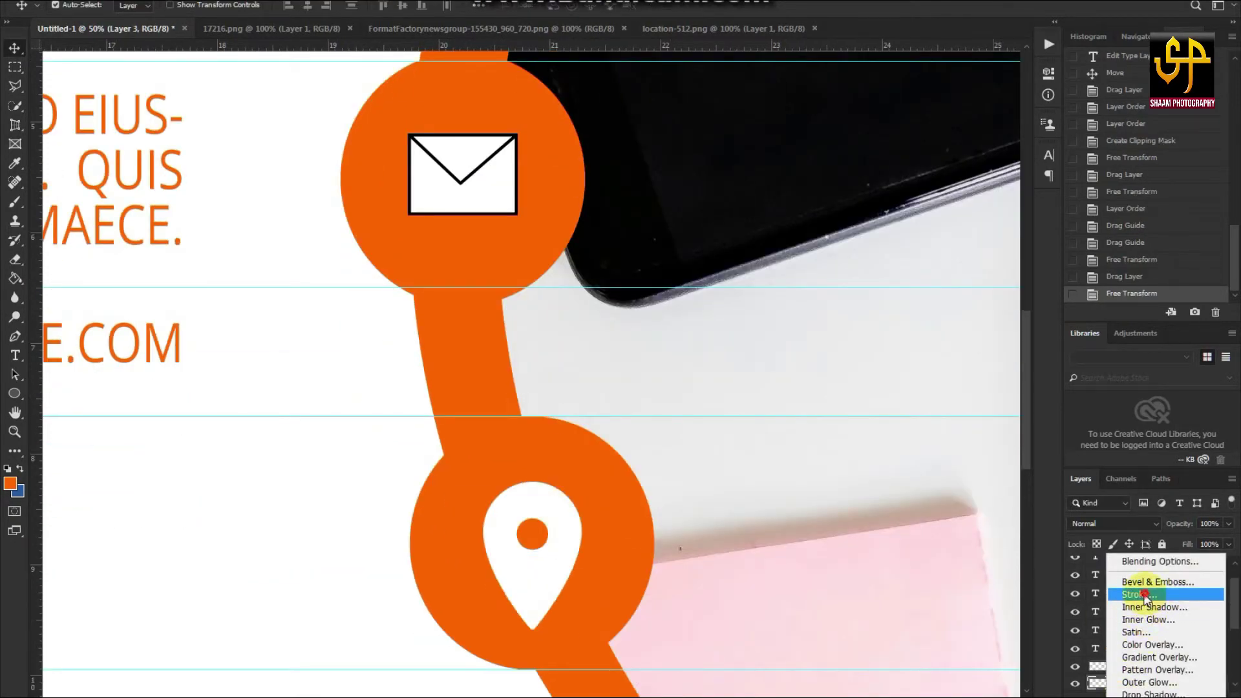
Give the location pin on Layer 3 a 5 px near-black Stroke effect.
key(Escape)
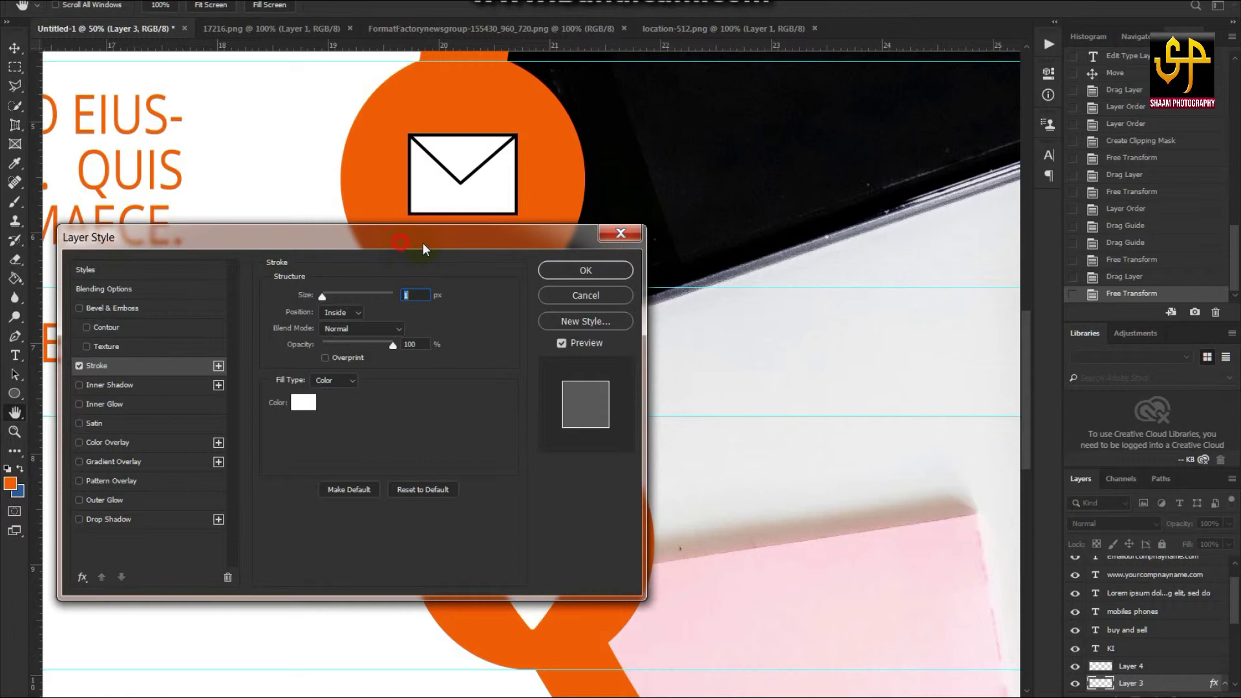
drag(402, 248, 1023, 178)
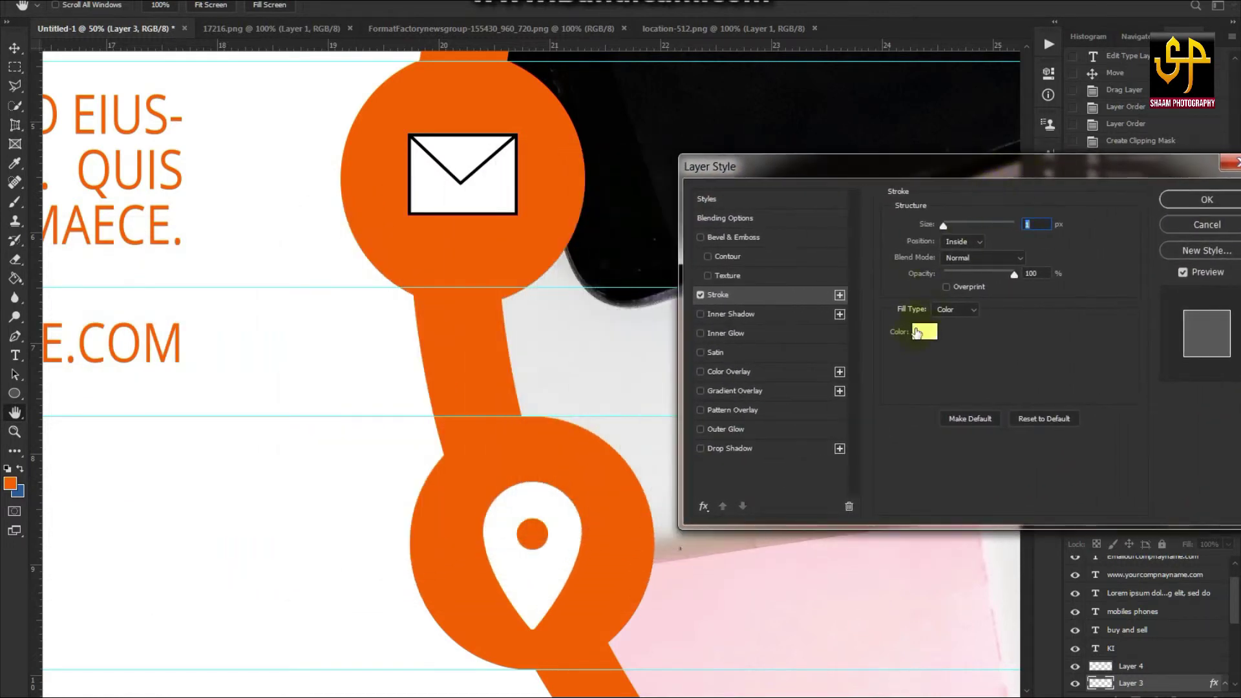
click(926, 334)
click(704, 514)
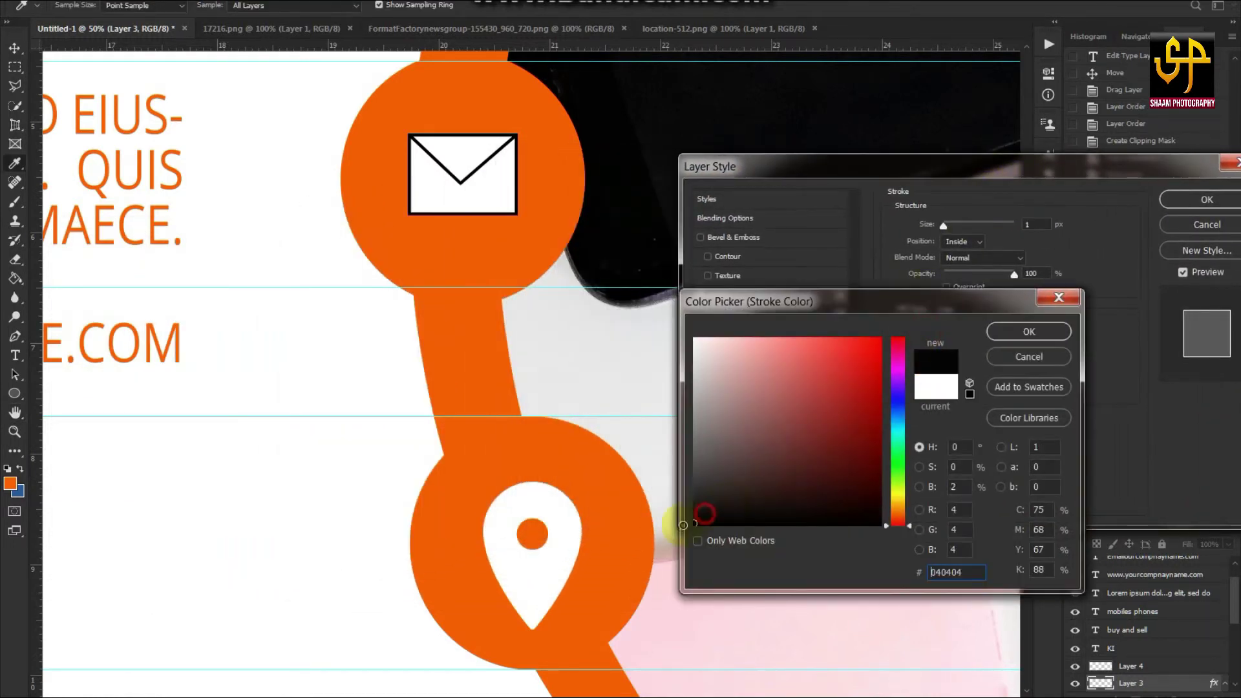
click(1049, 333)
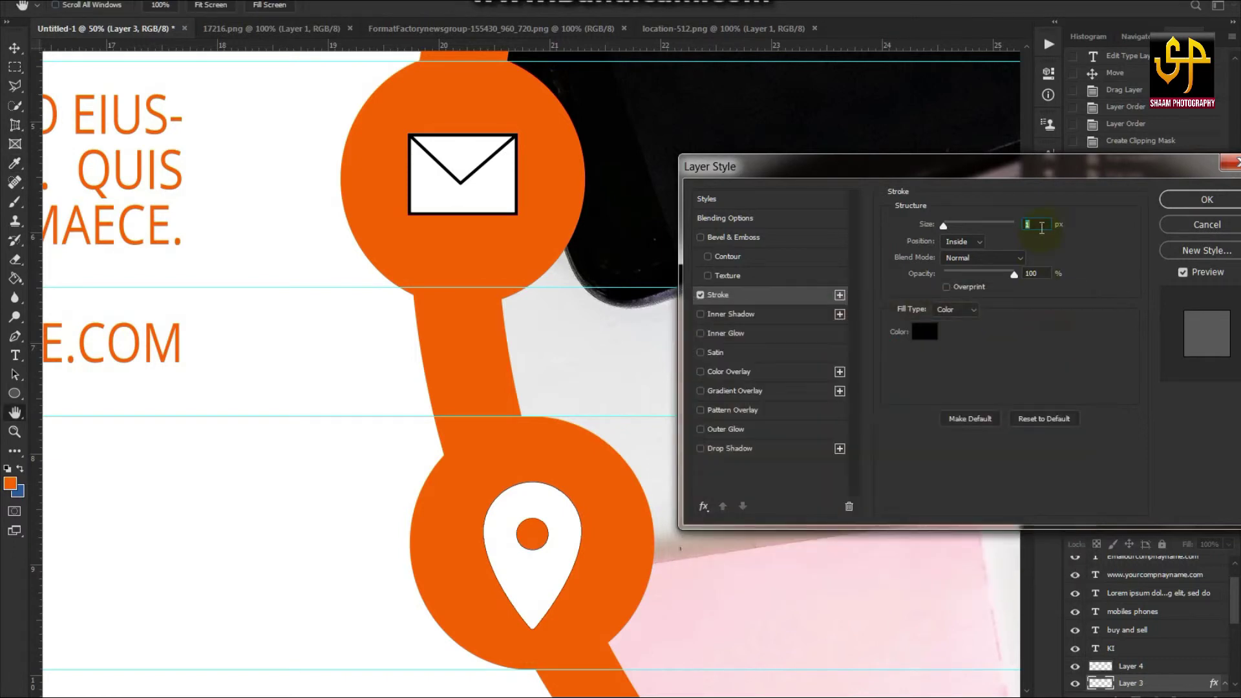
text(5)
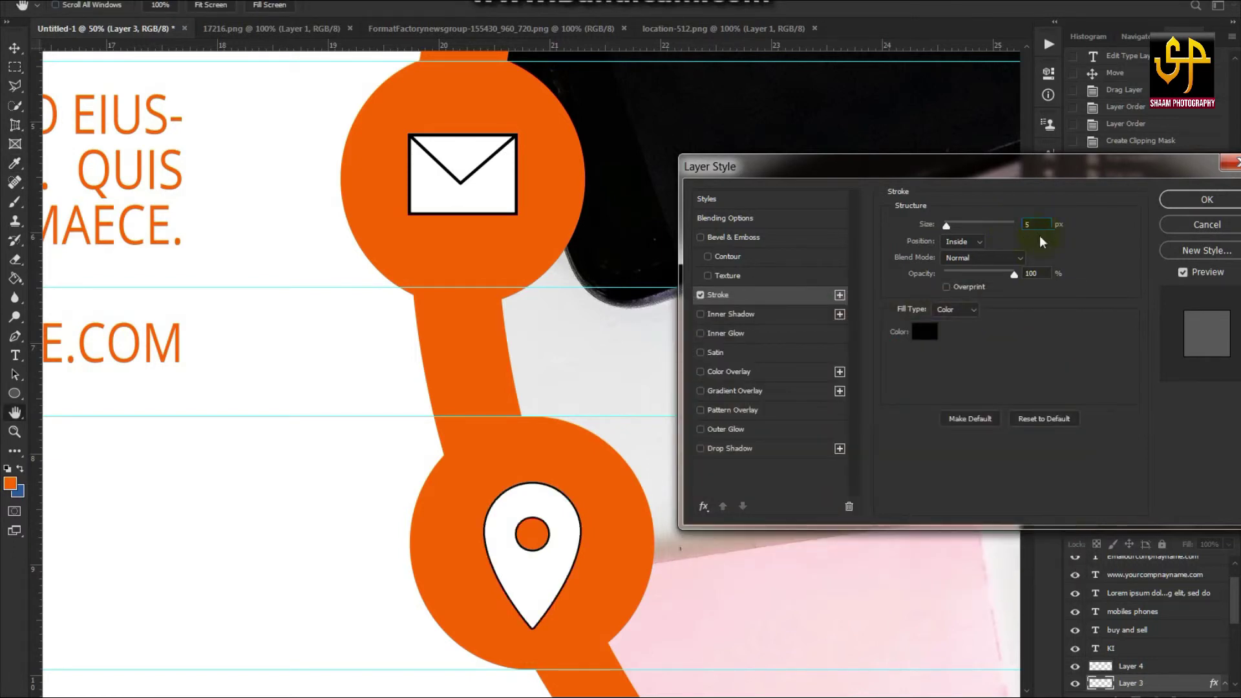
click(1189, 200)
drag(650, 244, 589, 434)
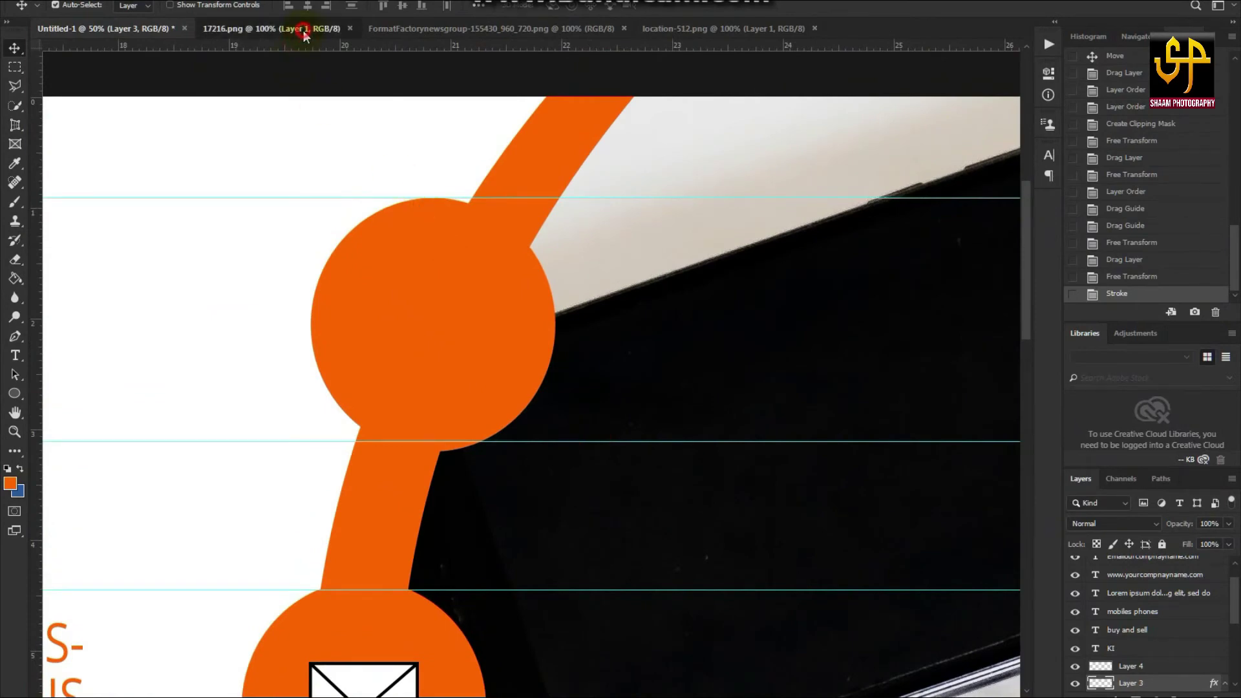
Bring the phone icon from 17216.png into the cover, scaled to about 65% and centred in the top circle.
click(303, 28)
mouse_move(424, 261)
mouse_down()
mouse_move(362, 291)
mouse_move(449, 335)
mouse_up()
key(ctrl+t)
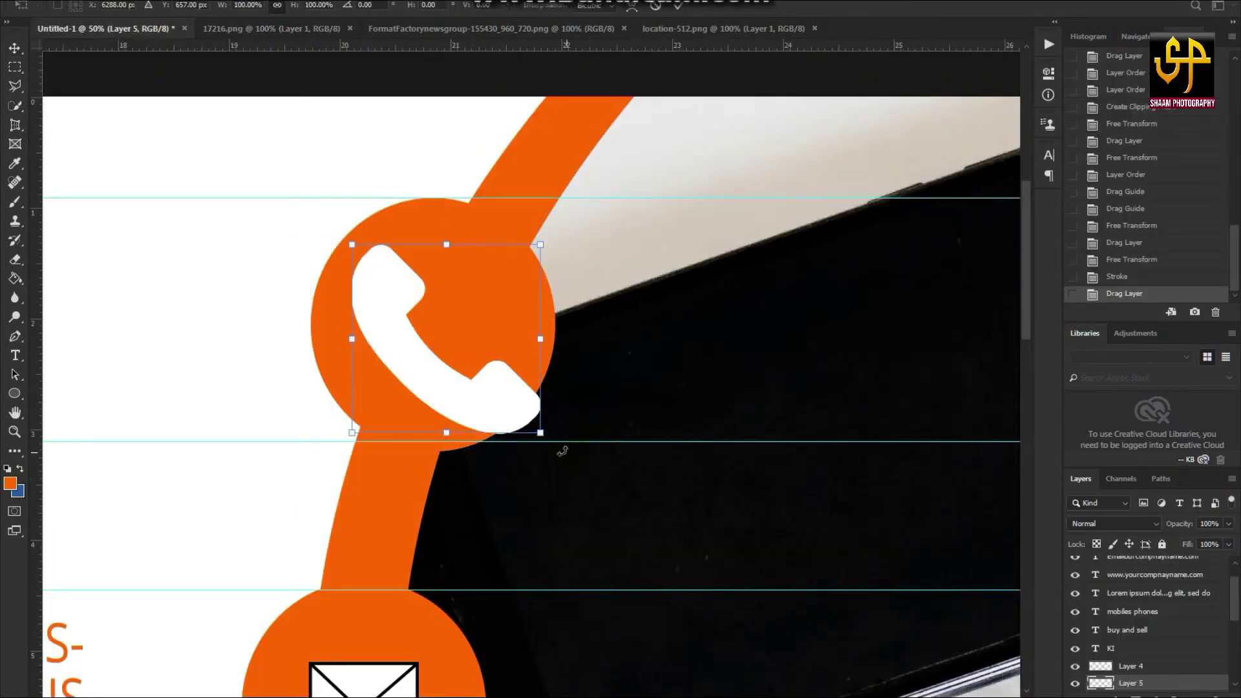
drag(539, 431, 474, 365)
drag(410, 333, 439, 358)
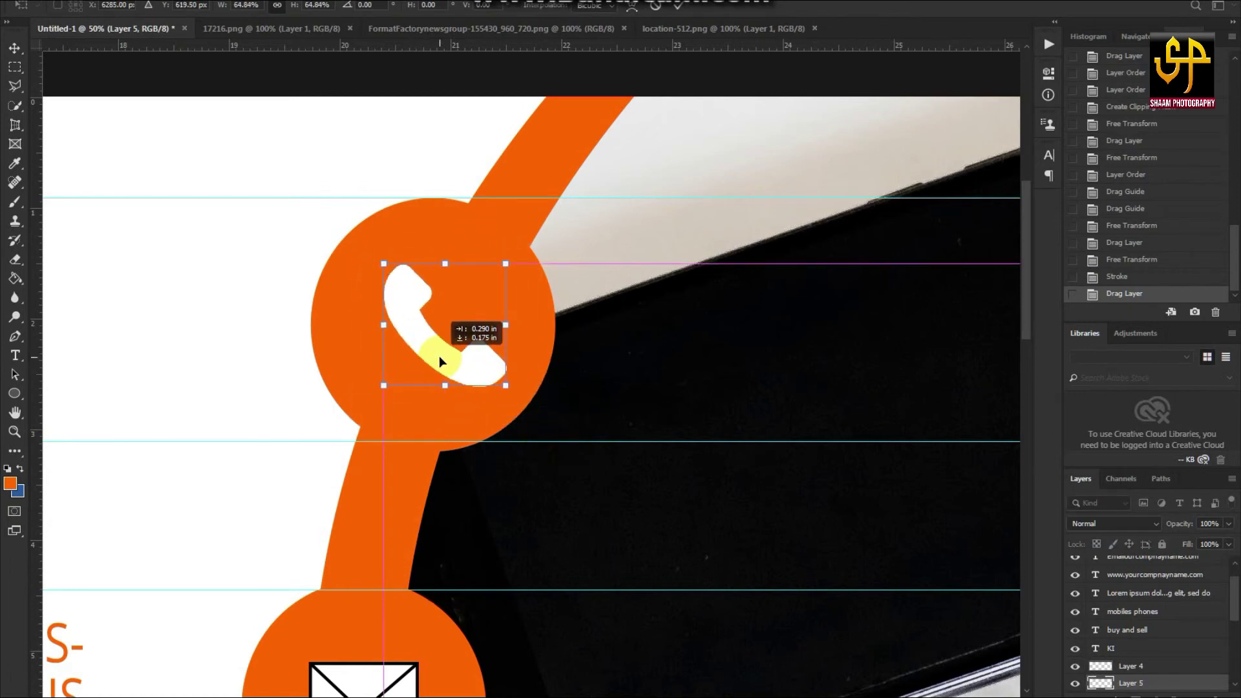
drag(439, 357, 442, 356)
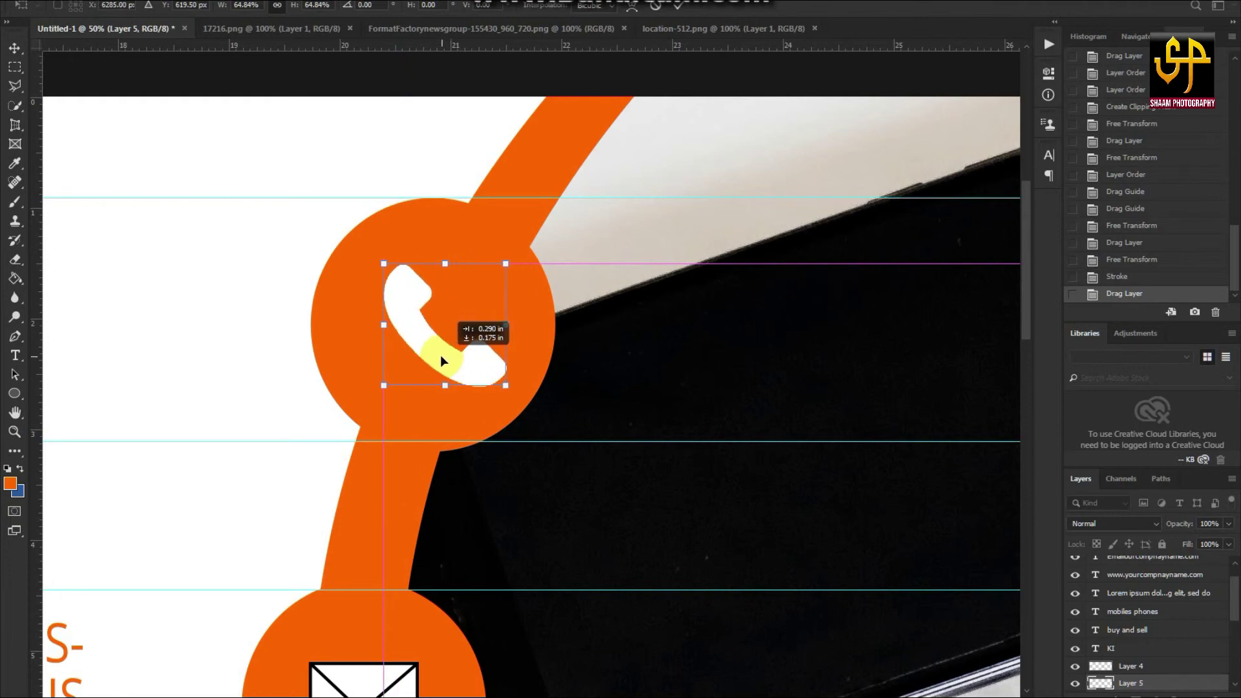
key(Return)
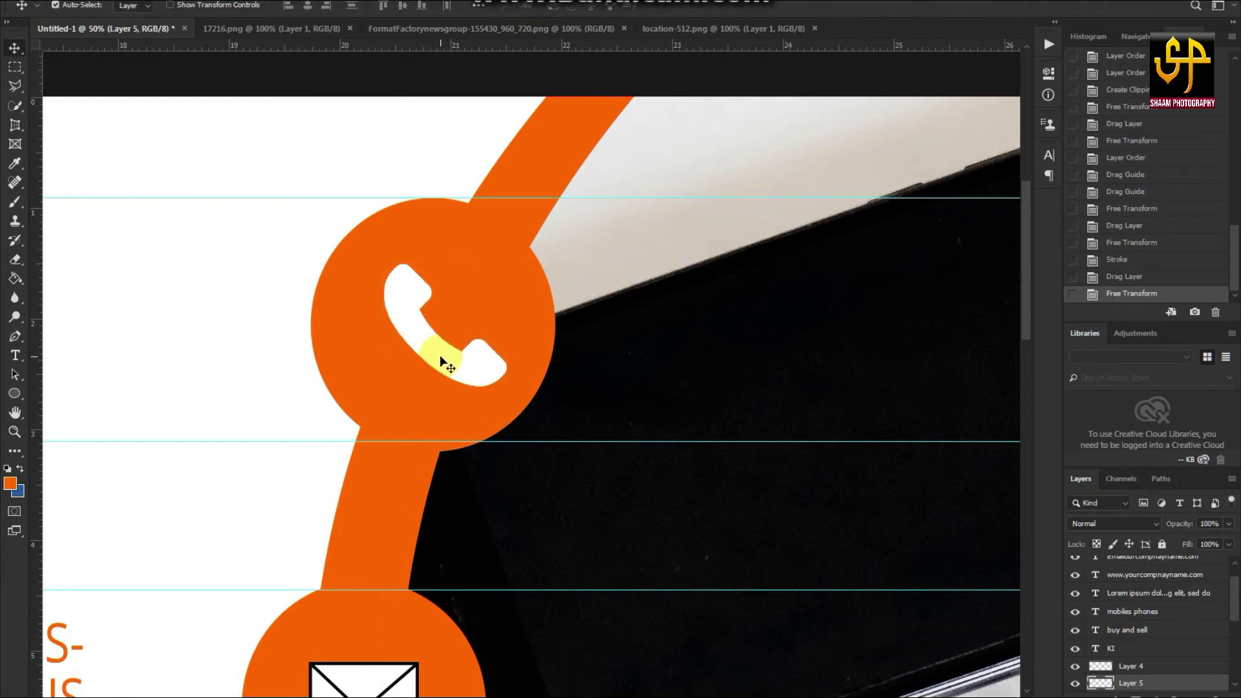
drag(440, 358, 433, 360)
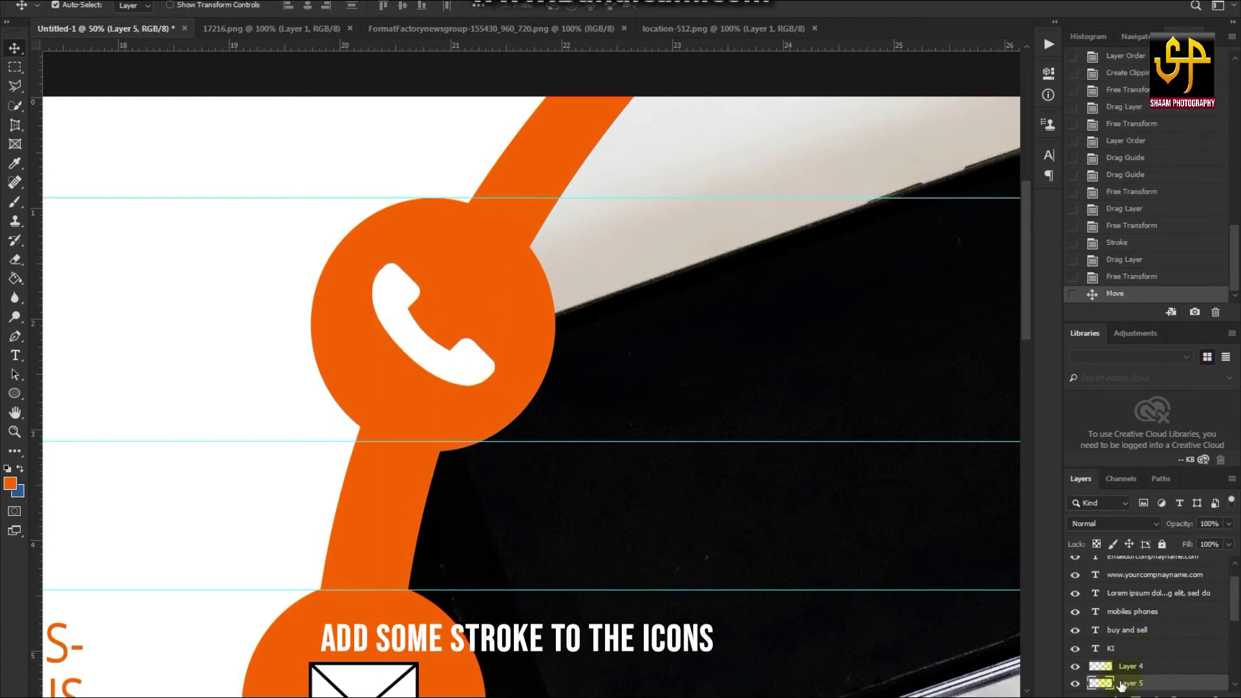
Give the phone icon a black Stroke outline and fit the whole banner in view.
click(1105, 695)
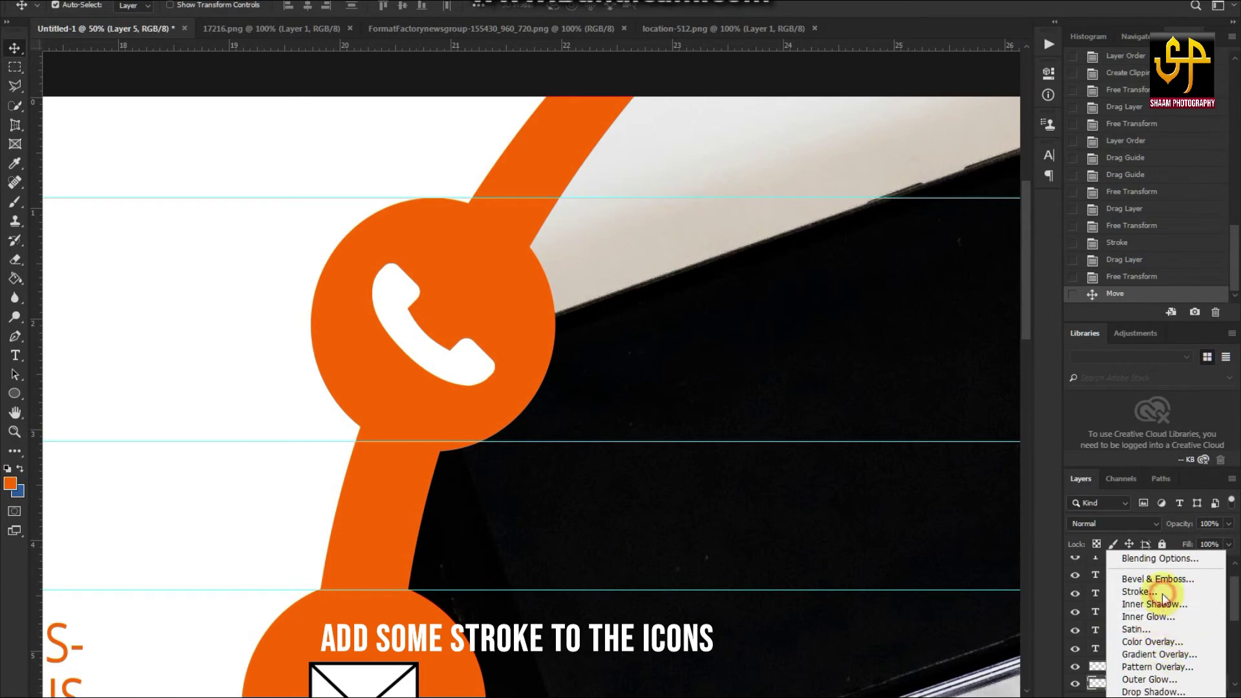
click(1147, 593)
click(1177, 200)
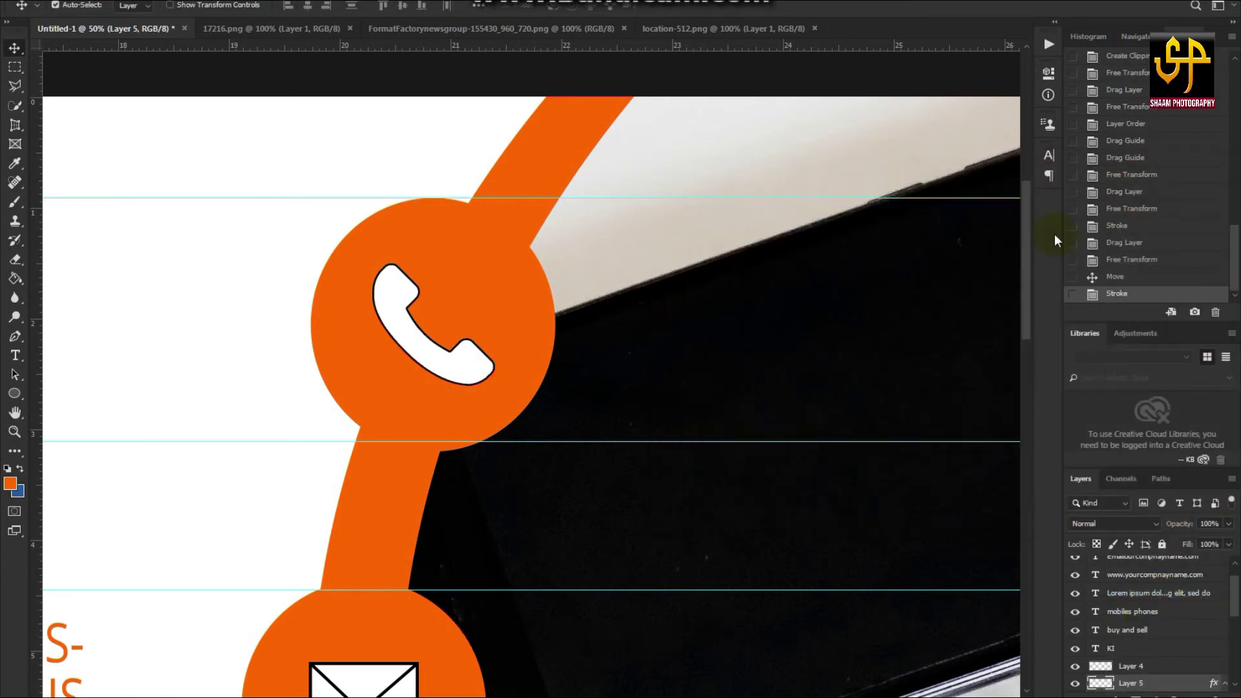
key(ctrl+0)
key(v)
click(905, 372)
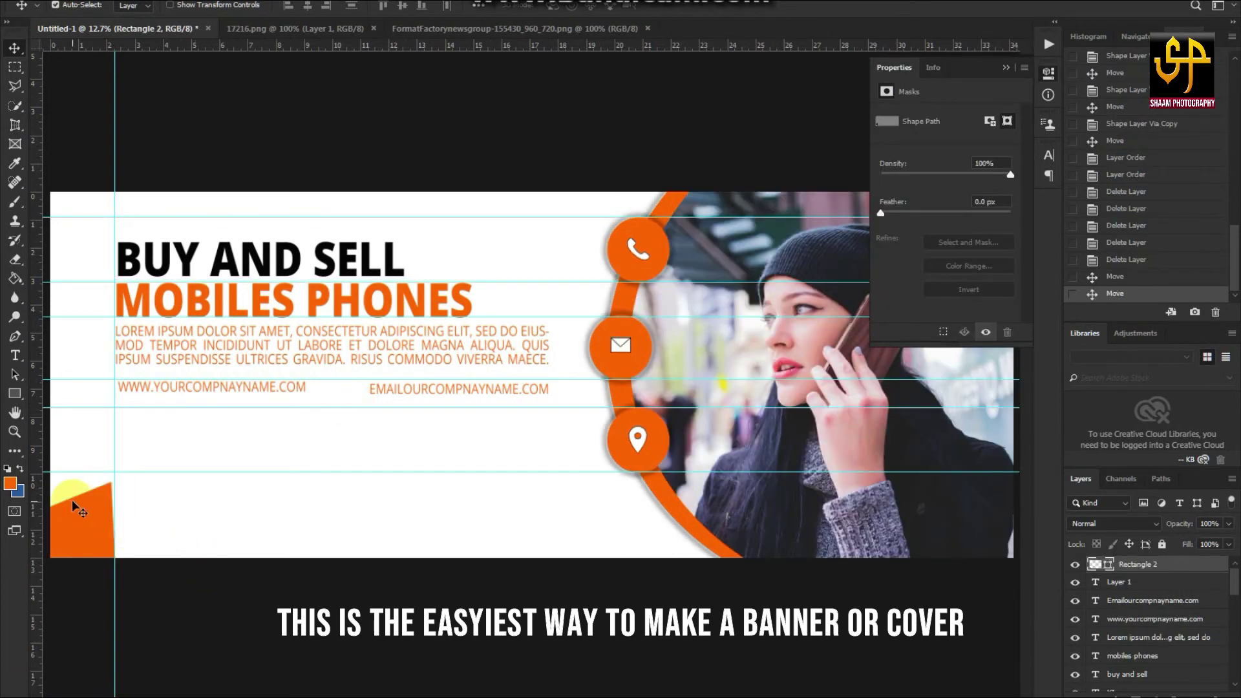
Shift the orange Rectangle 2 corner shape up and right, aligning its peak to the guides.
drag(91, 517, 97, 510)
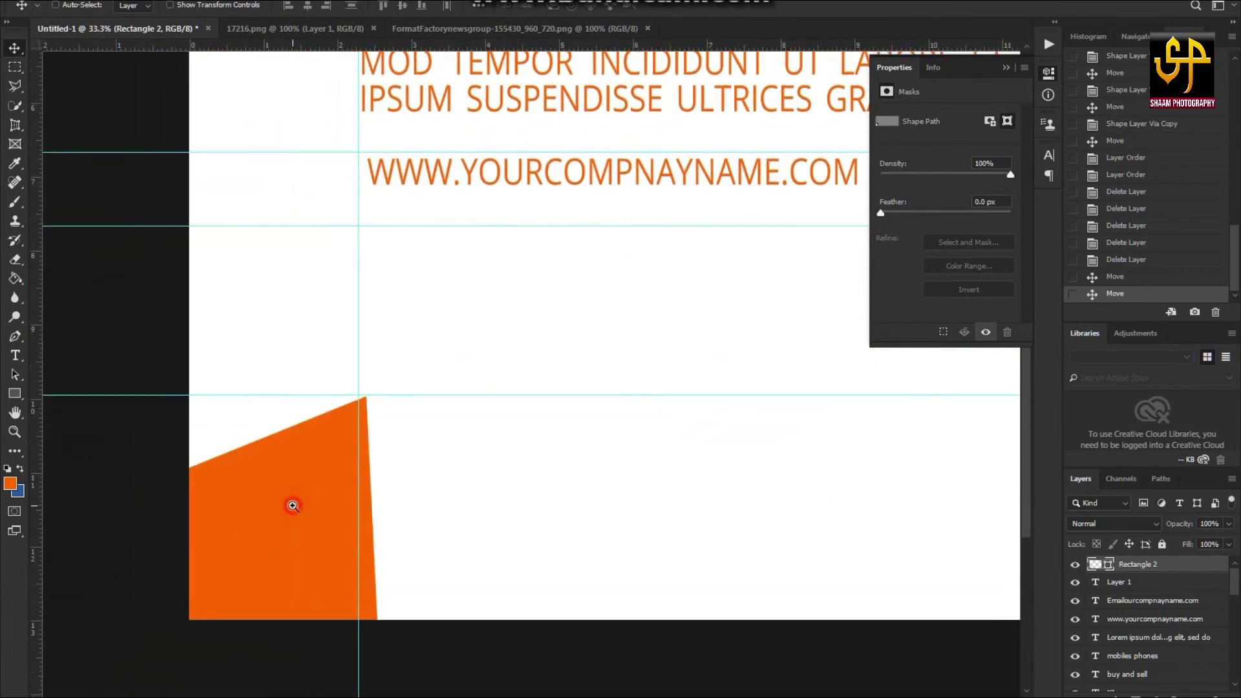
drag(101, 495, 282, 513)
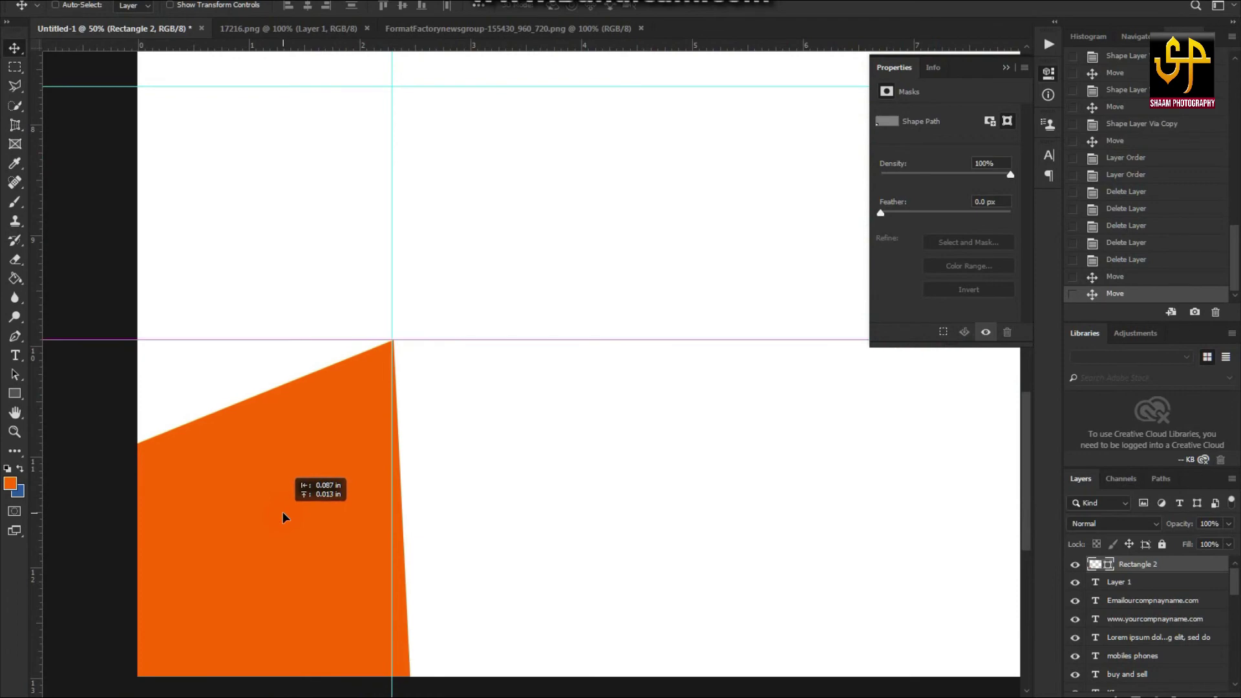
click(427, 534)
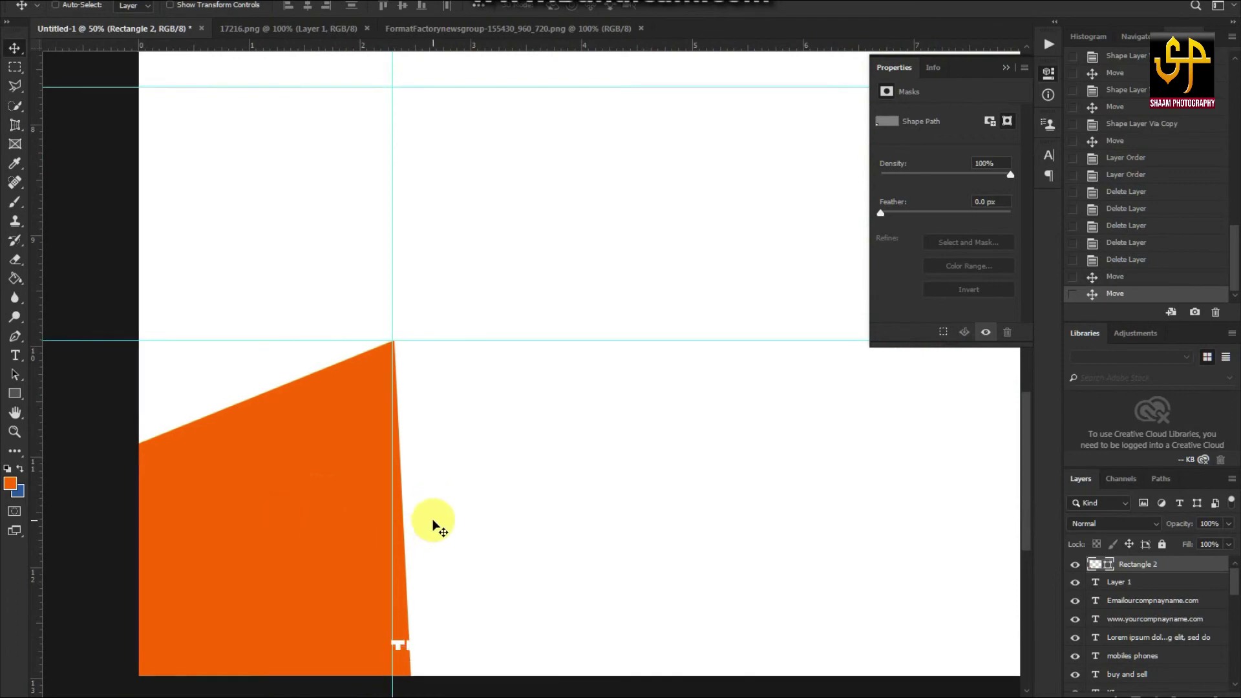
key(ctrl+0)
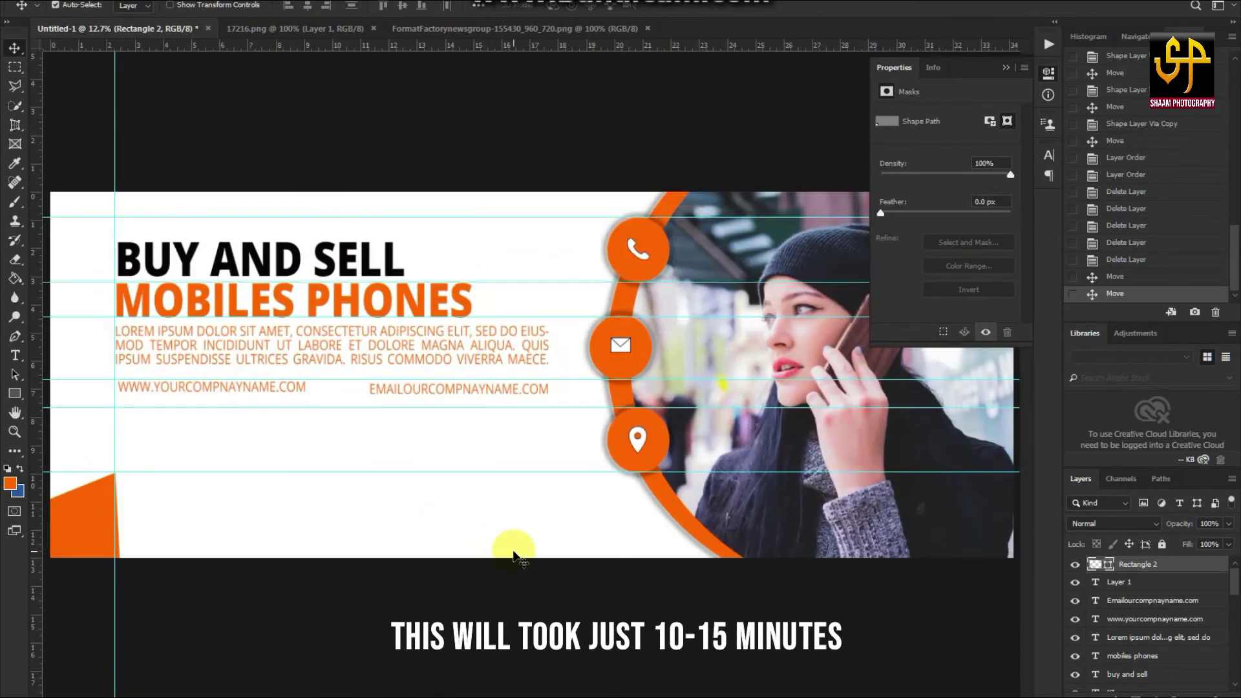